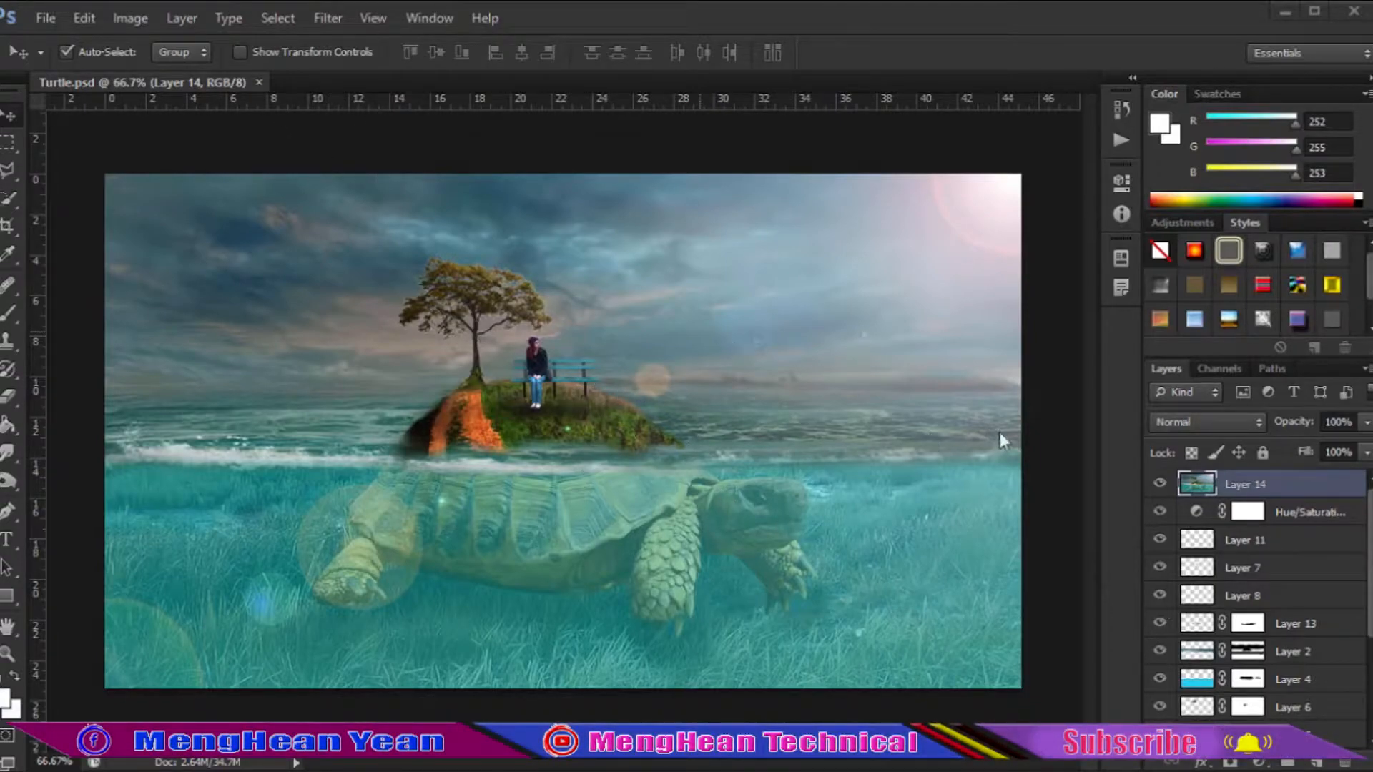
Create a new 1280 x 720 pixel RGB document at 72 pixels/inch with a white background
{"action": "left_click", "coordinate": [42, 17]}
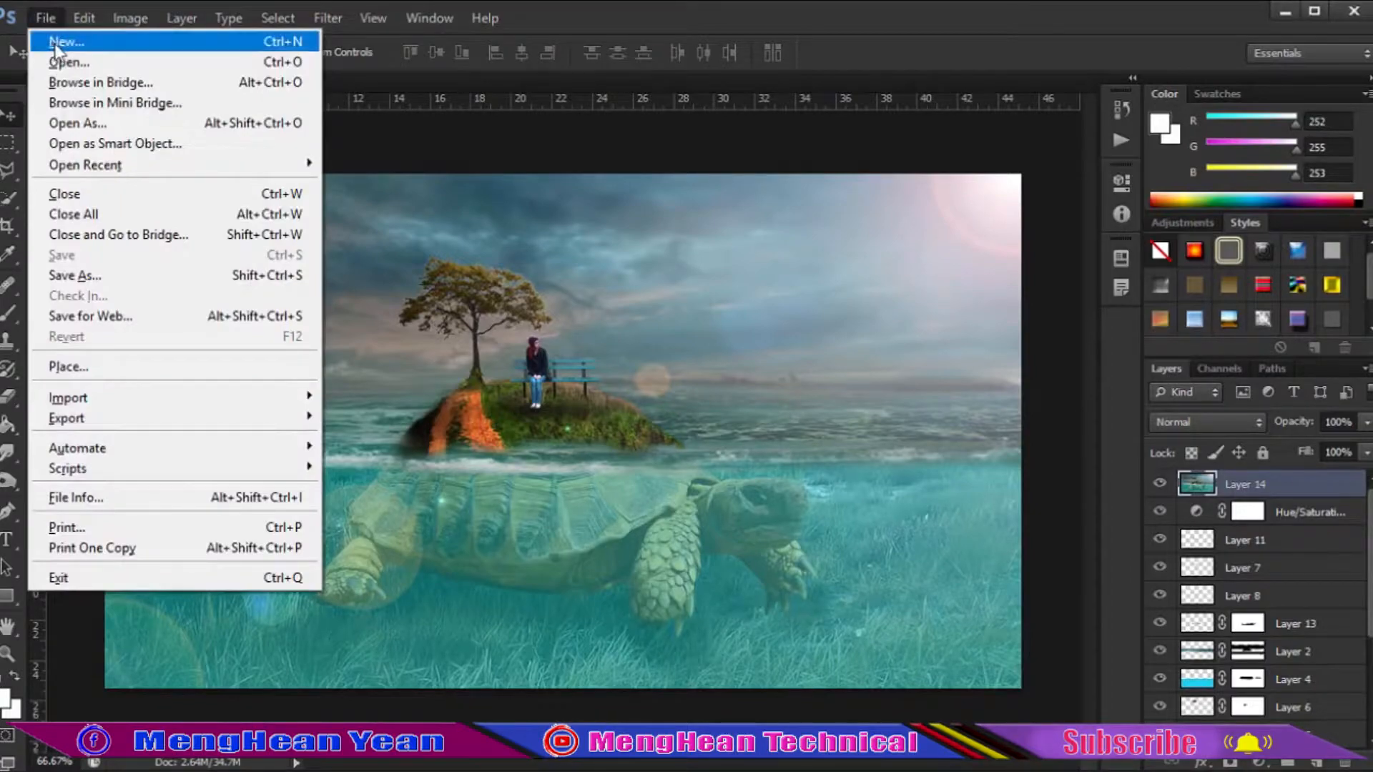
{"action": "left_click", "coordinate": [63, 43]}
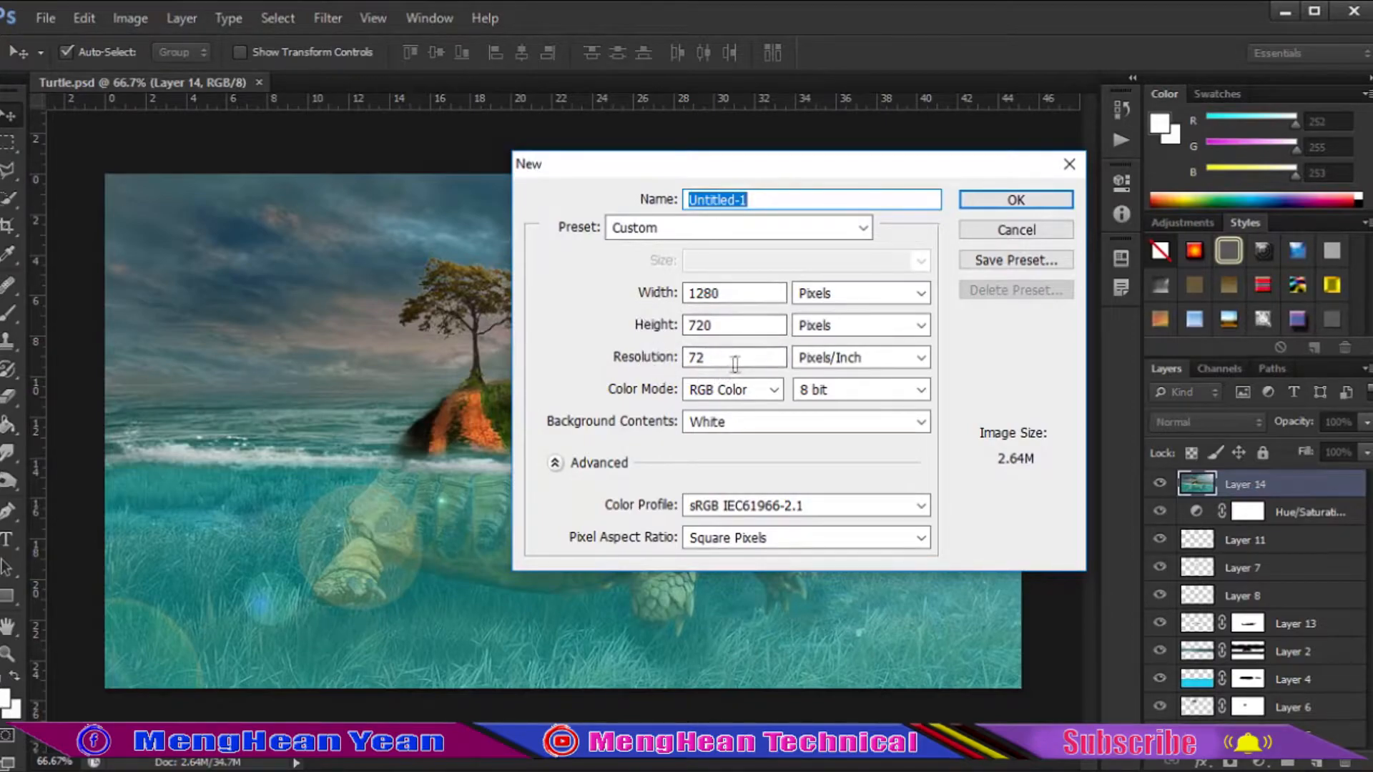
{"action": "left_click", "coordinate": [1016, 203]}
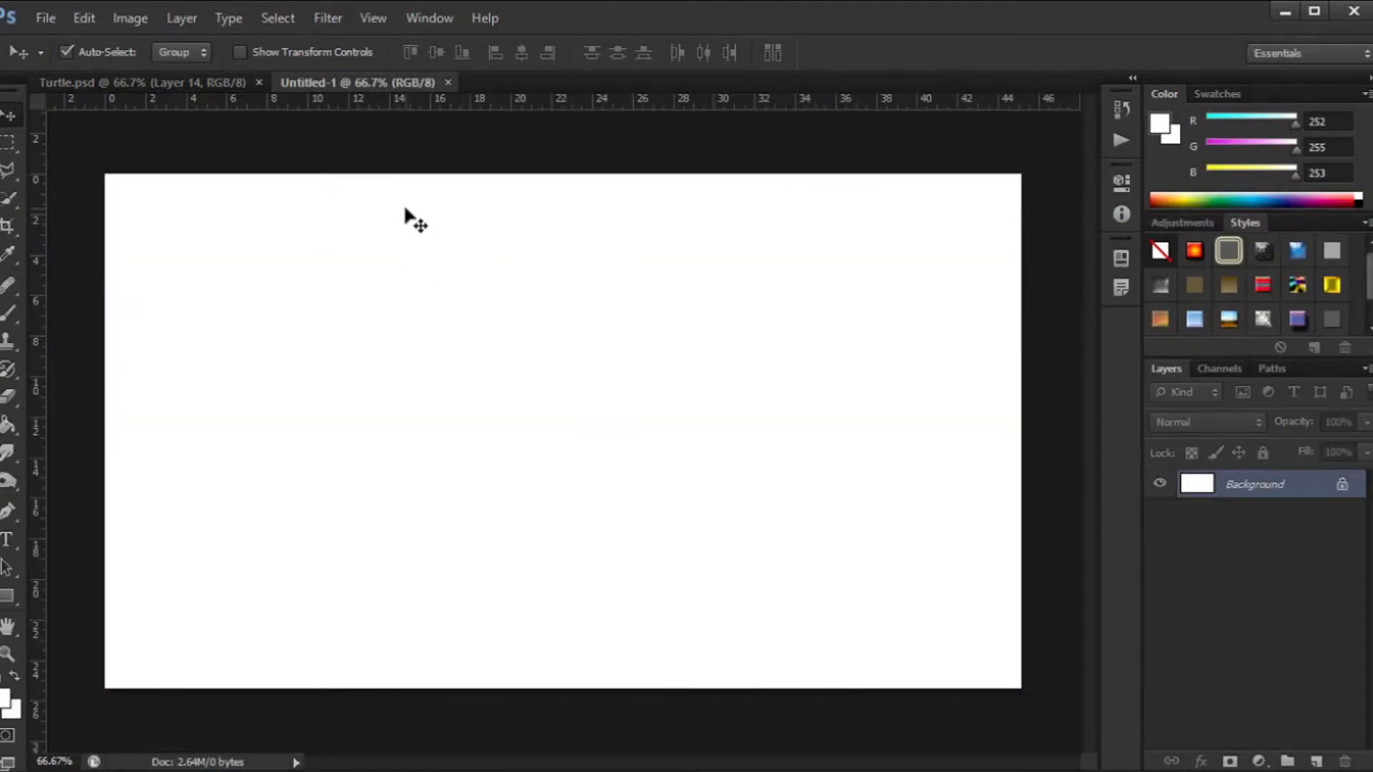
Open turtle-467263_960_720 and copy the turtle into the lower middle of the new blank document
{"action": "left_click", "coordinate": [47, 18]}
{"action": "left_click", "coordinate": [62, 61]}
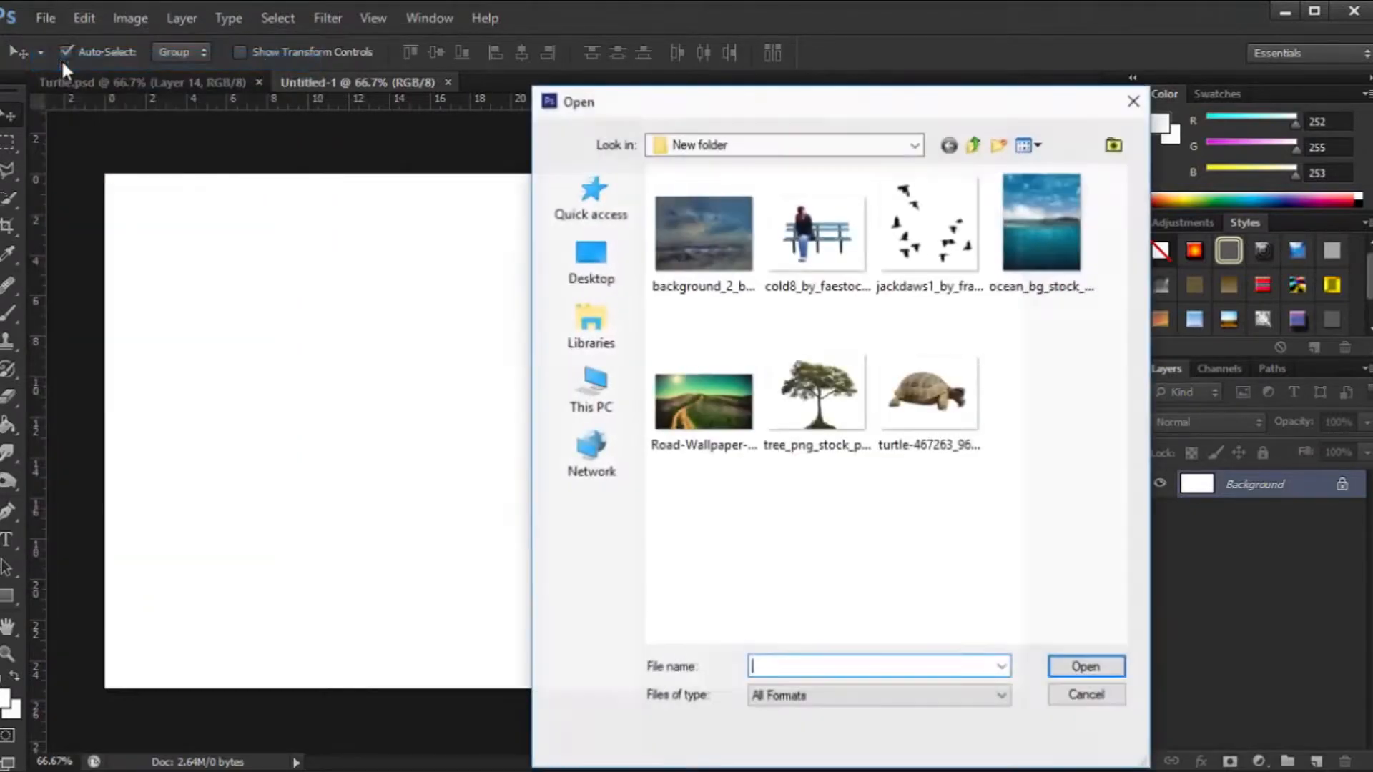
{"action": "left_click", "coordinate": [926, 401]}
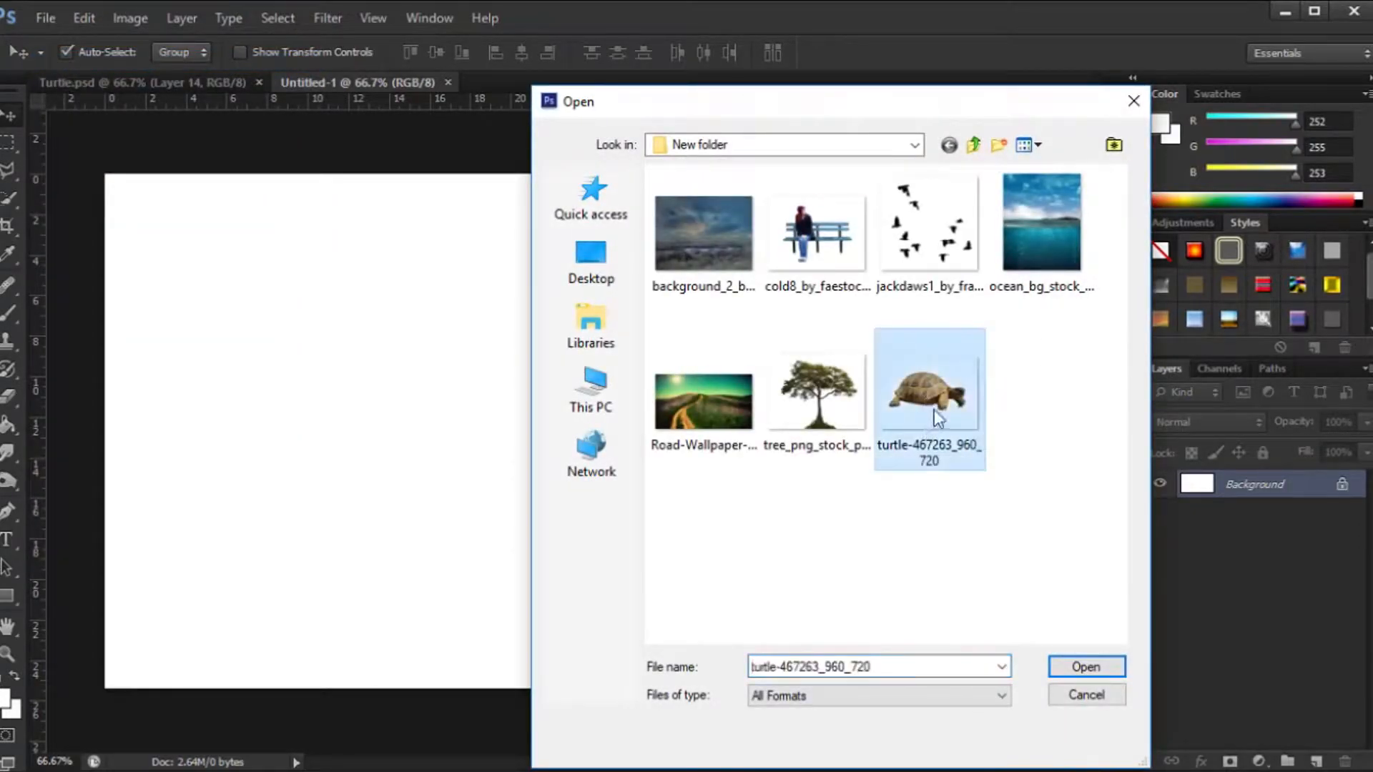
{"action": "left_click", "coordinate": [1081, 668]}
{"action": "left_click_drag", "start_coordinate": [621, 83], "coordinate": [1084, 175]}
{"action": "left_click_drag", "start_coordinate": [1016, 443], "coordinate": [608, 484]}
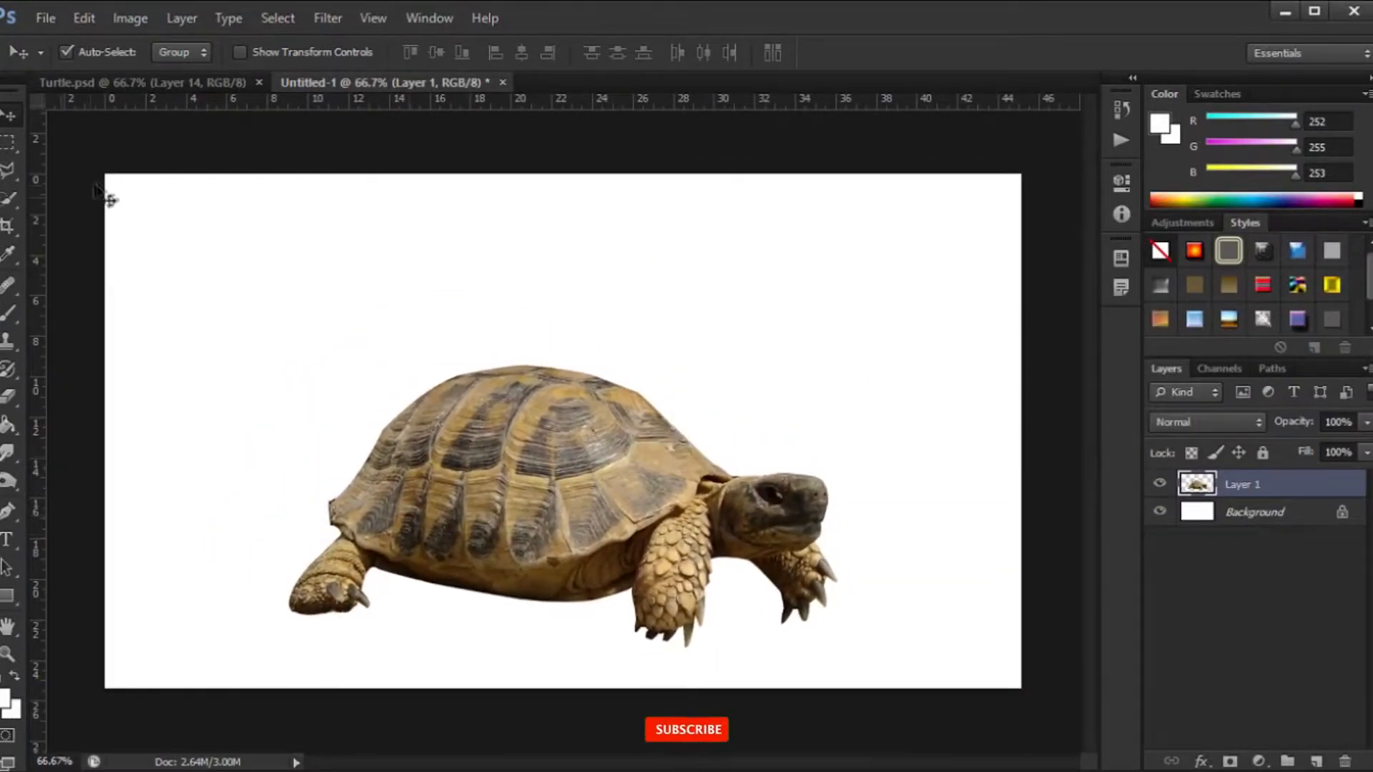
Open the ocean_bg_stock image from the stock image folder
{"action": "left_click", "coordinate": [42, 18]}
{"action": "left_click", "coordinate": [53, 62]}
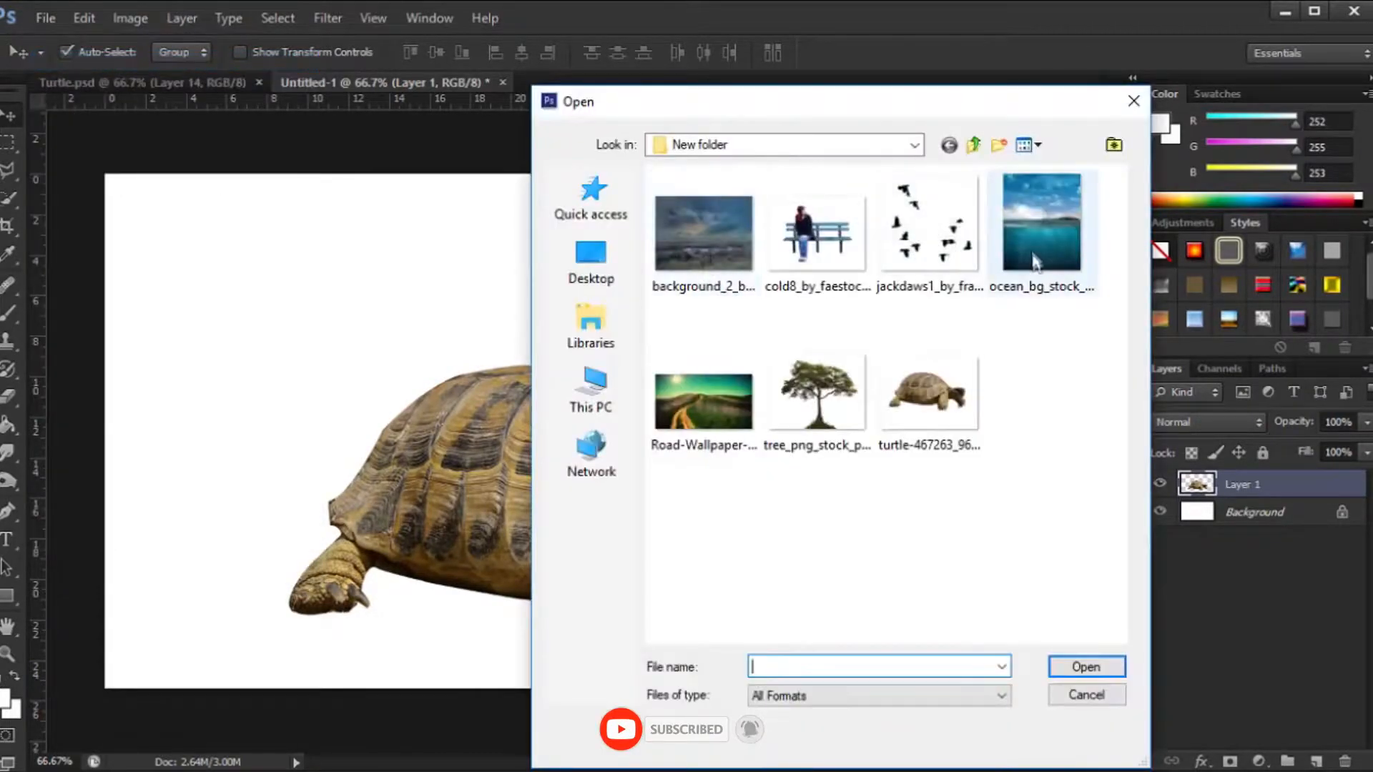
{"action": "left_click", "coordinate": [1034, 240]}
{"action": "left_click", "coordinate": [1085, 667]}
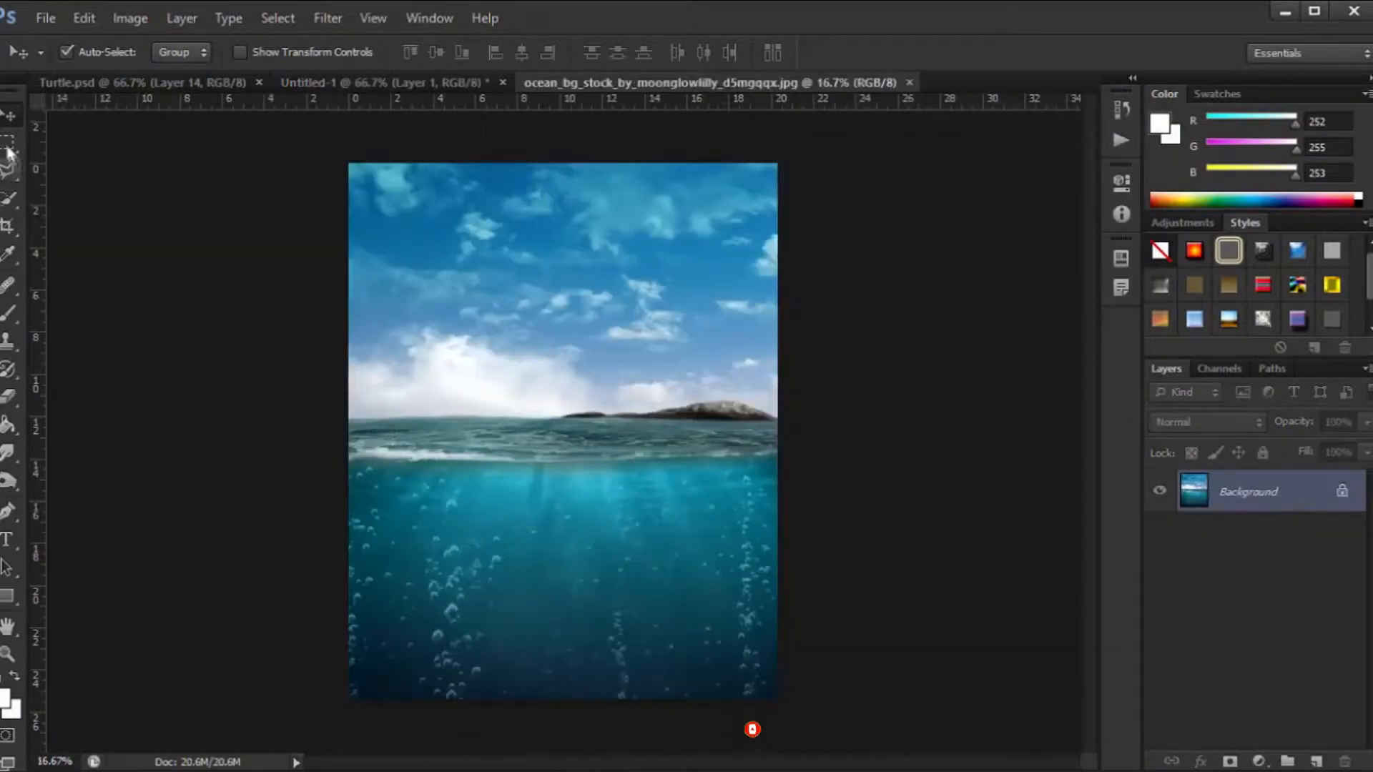
Select the full-width strip of water surface between the horizon and the waterline with the Rectangular Marquee and copy it into the turtle composition
{"action": "left_click", "coordinate": [9, 145]}
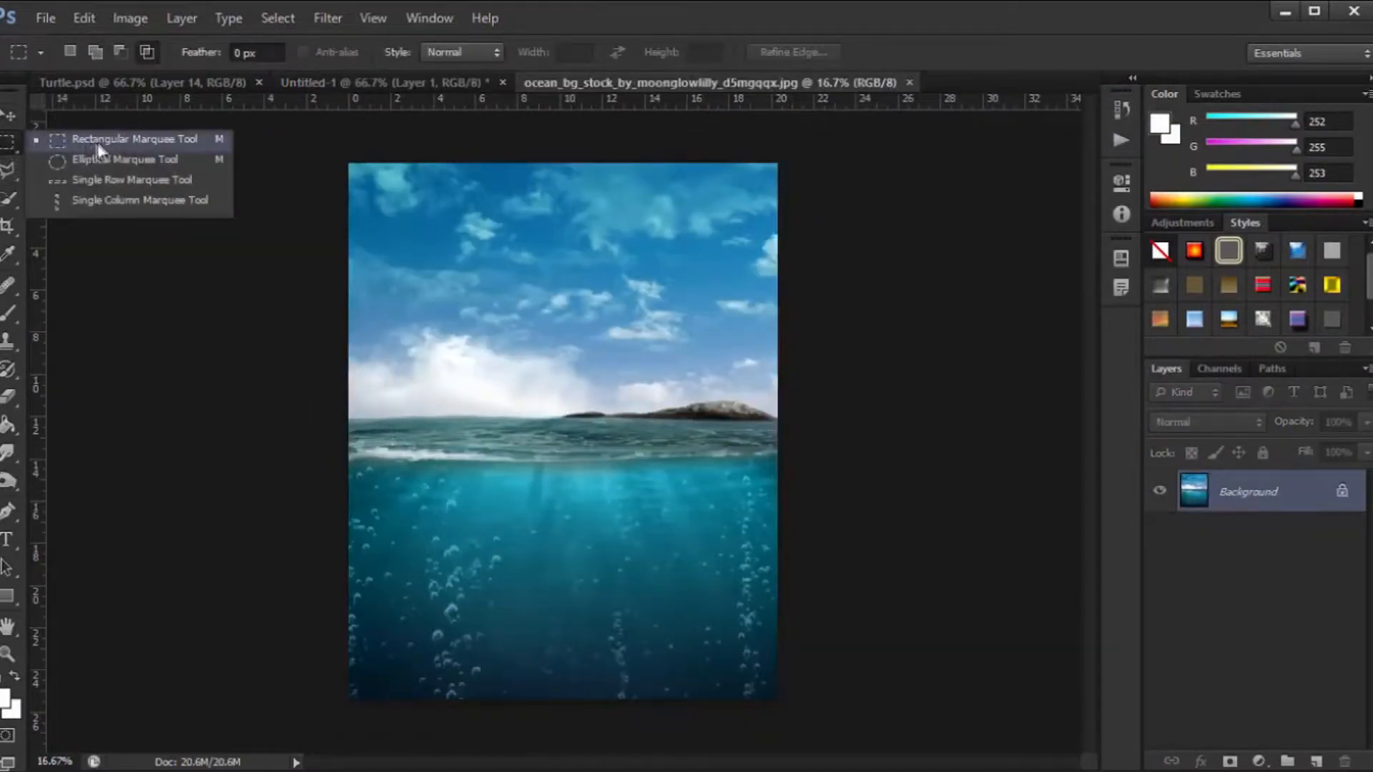
{"action": "left_click", "coordinate": [125, 144]}
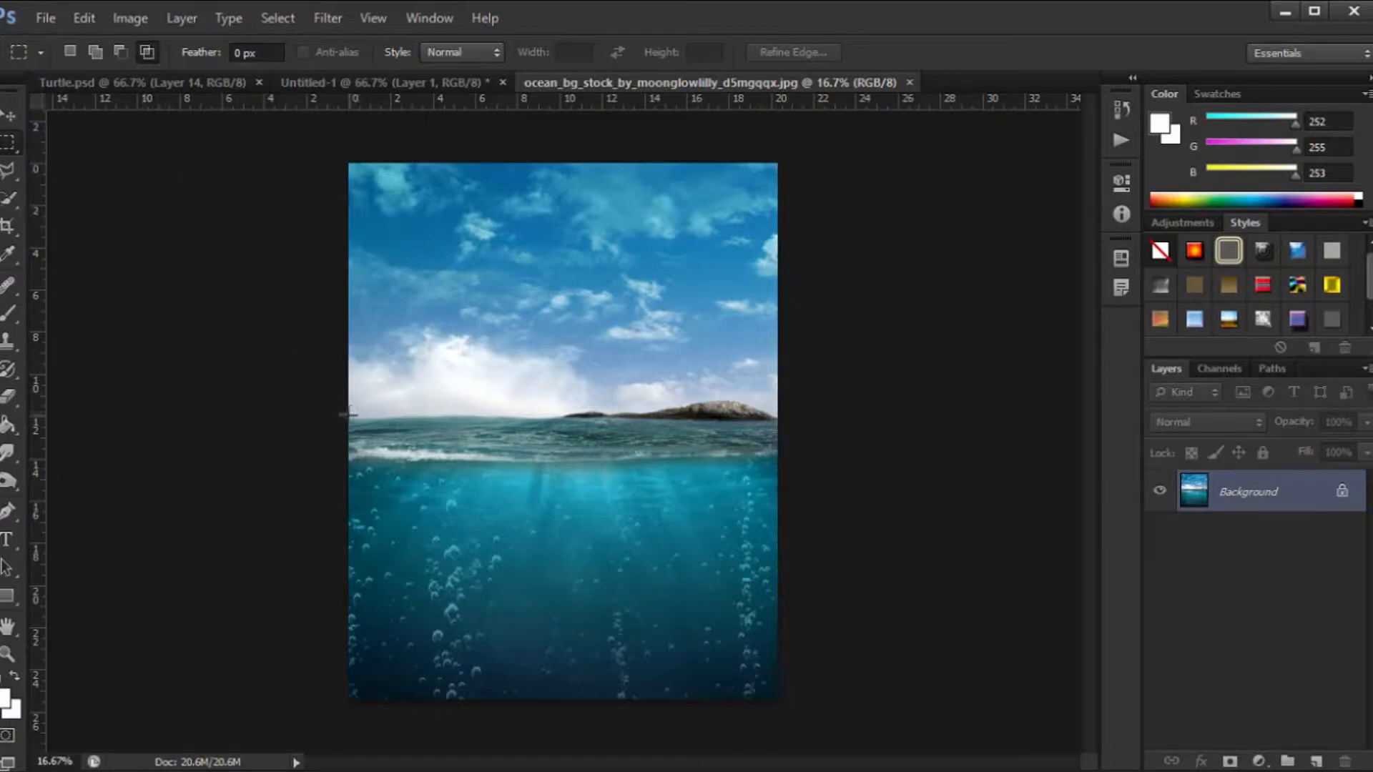
{"action": "left_click_drag", "start_coordinate": [348, 413], "coordinate": [779, 462]}
{"action": "key", "text": "v"}
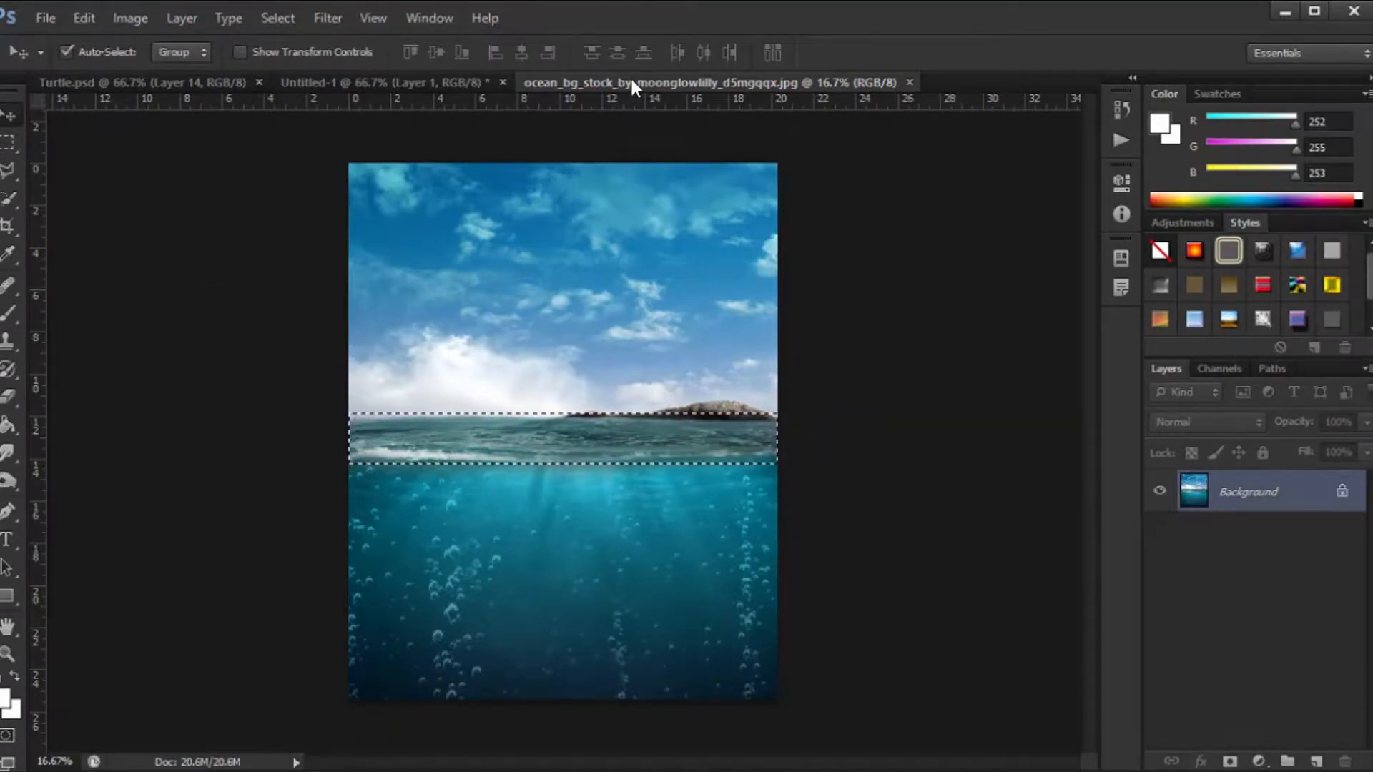
{"action": "left_click_drag", "start_coordinate": [629, 76], "coordinate": [792, 248]}
{"action": "left_click_drag", "start_coordinate": [1016, 557], "coordinate": [345, 477]}
{"action": "left_click", "coordinate": [1049, 253]}
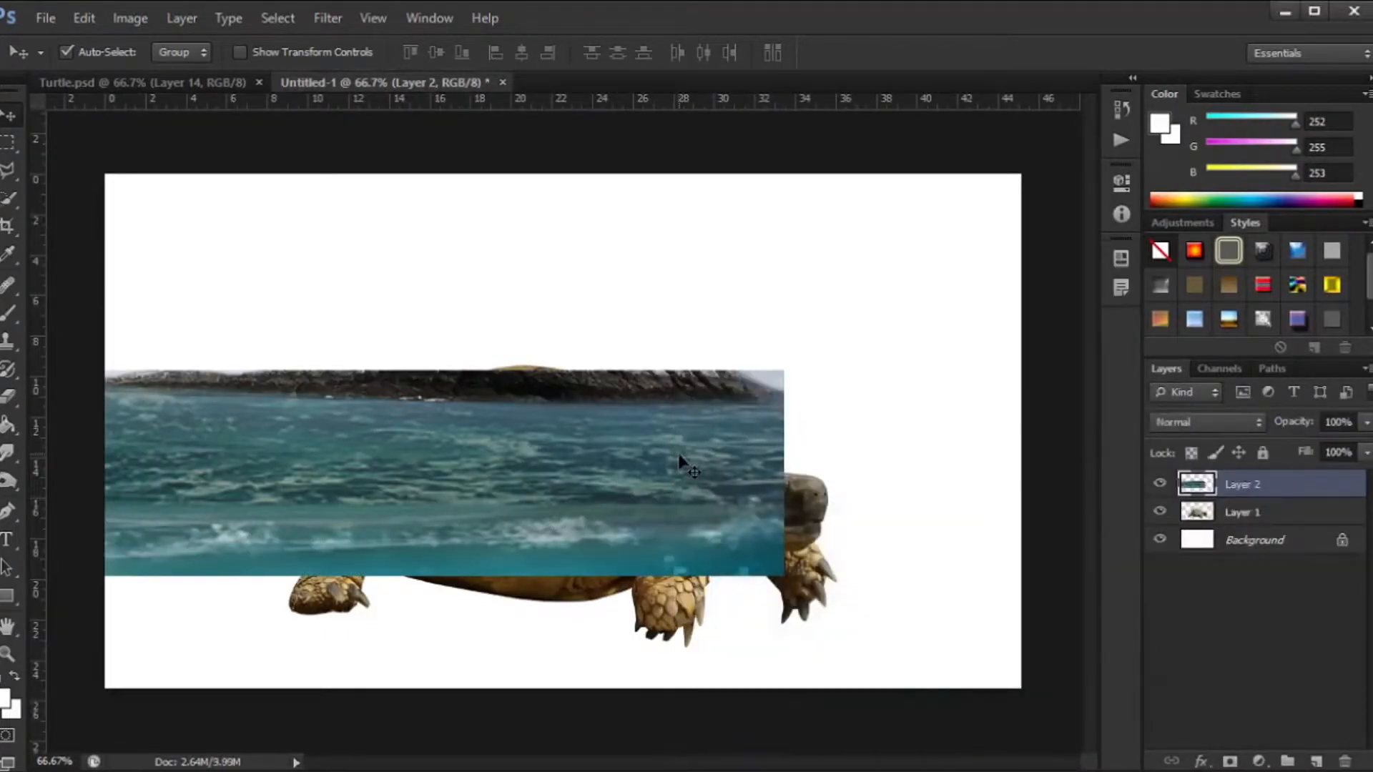
Scale the ocean strip to 53.33% width and 38.89% height, spanning the canvas width across the upper part of the turtle's shell
{"action": "key", "text": "ctrl+t"}
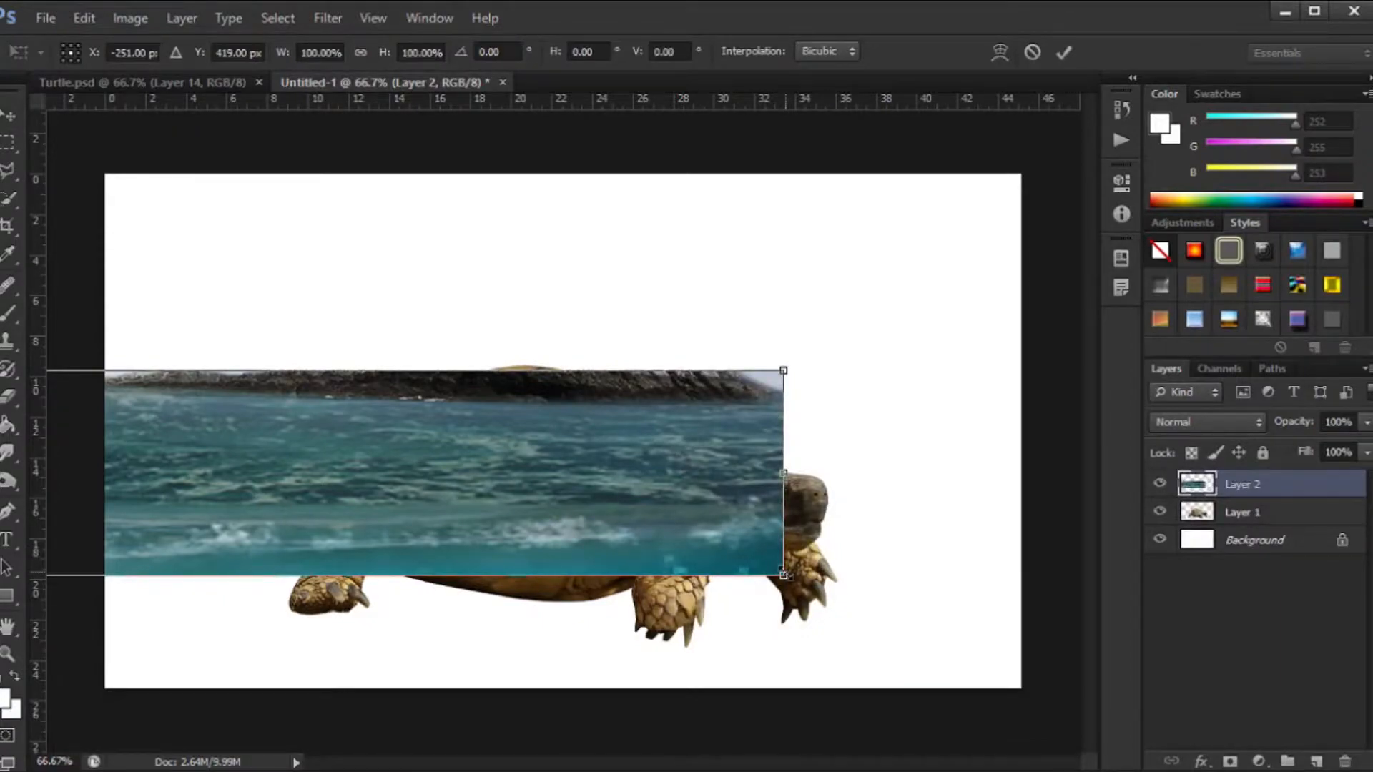
{"action": "left_click_drag", "start_coordinate": [784, 575], "coordinate": [254, 510]}
{"action": "left_click_drag", "start_coordinate": [193, 470], "coordinate": [1029, 428]}
{"action": "left_click_drag", "start_coordinate": [564, 395], "coordinate": [565, 366]}
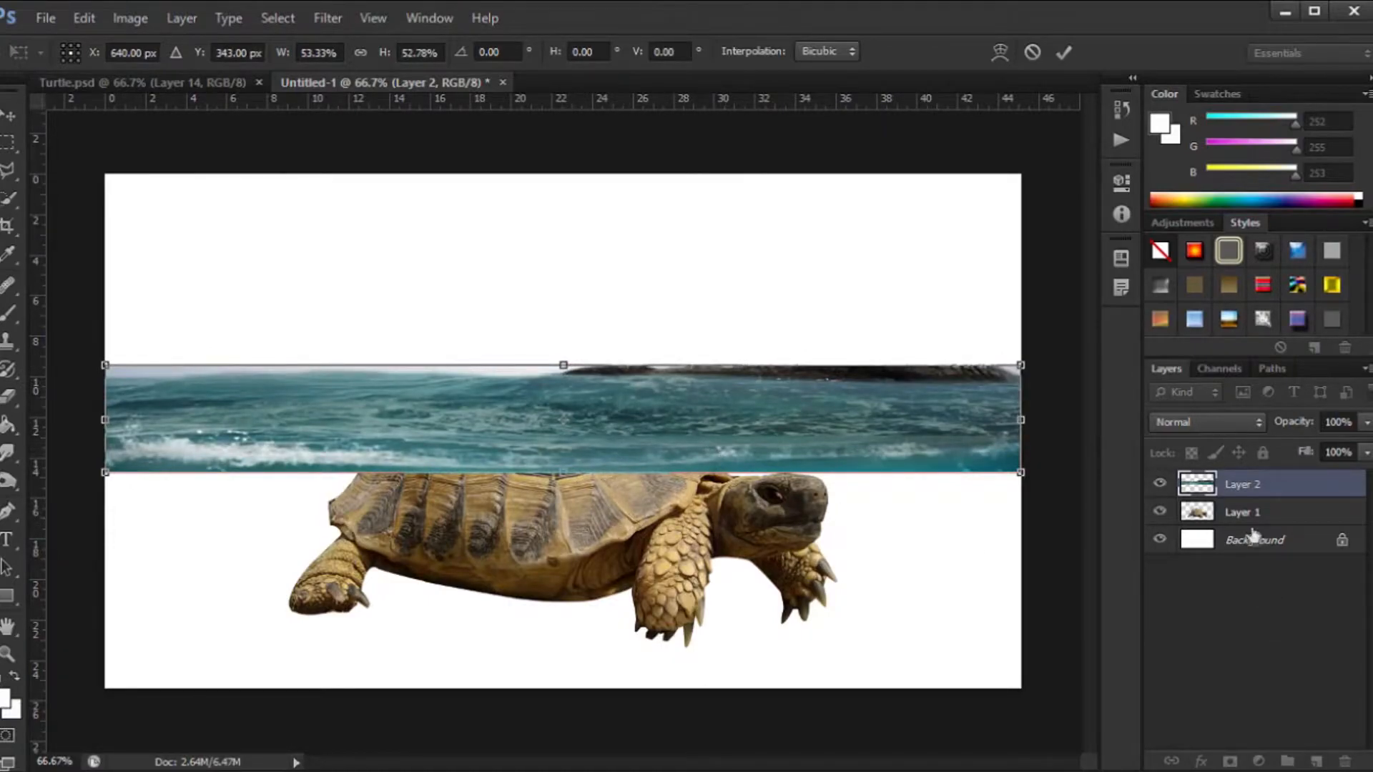
{"action": "left_click_drag", "start_coordinate": [565, 366], "coordinate": [565, 394]}
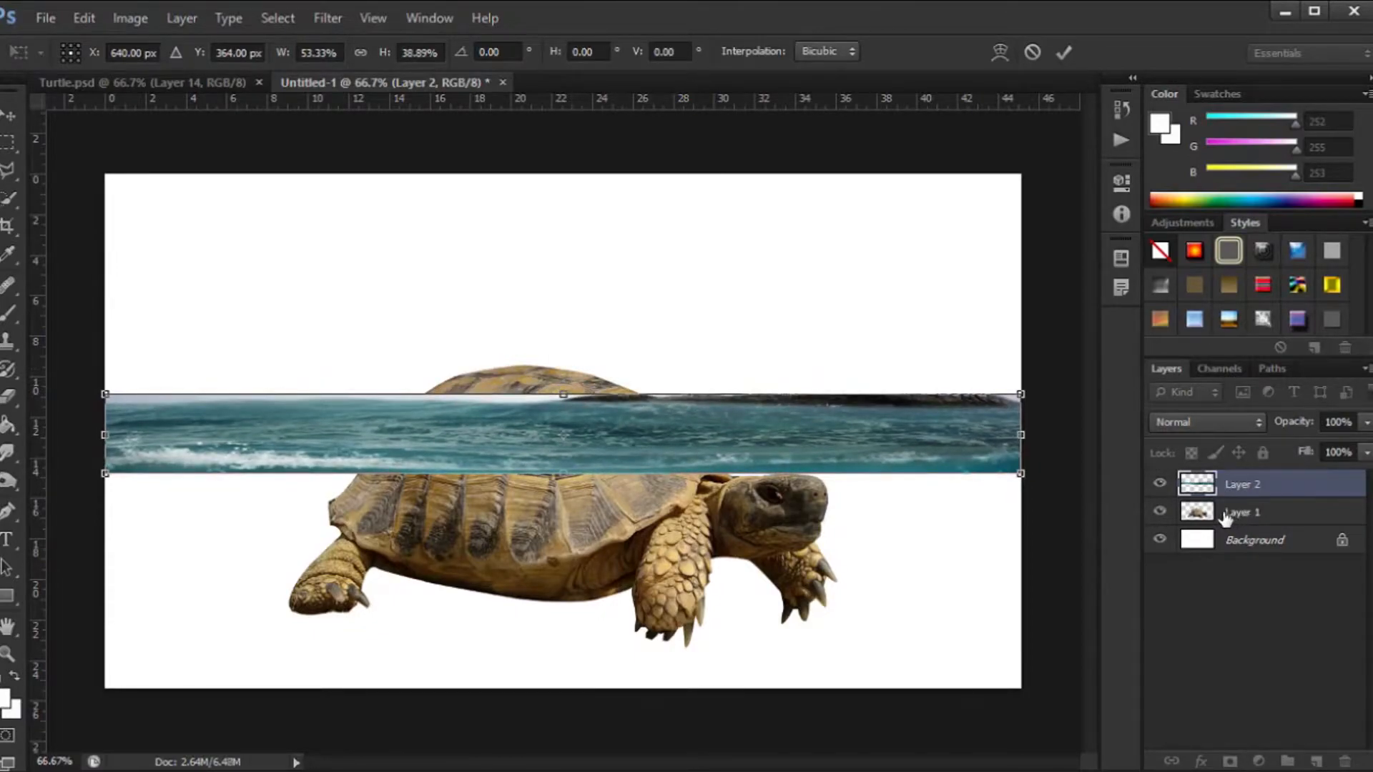
{"action": "key", "text": "Return"}
Scale the turtle on Layer 1 down about its centre so its shell top sits near the ocean strip's upper edge
{"action": "left_click", "coordinate": [1236, 515]}
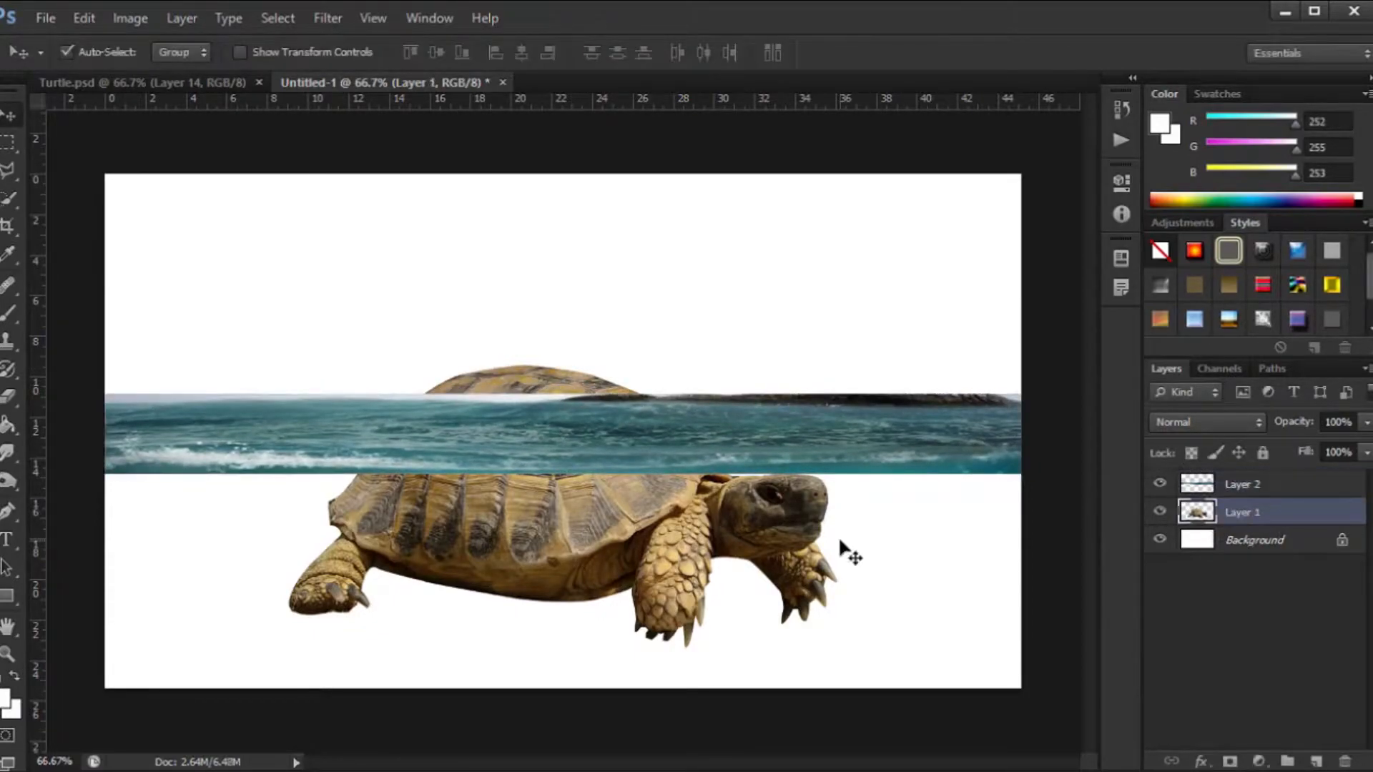
{"action": "key", "text": "ctrl+t"}
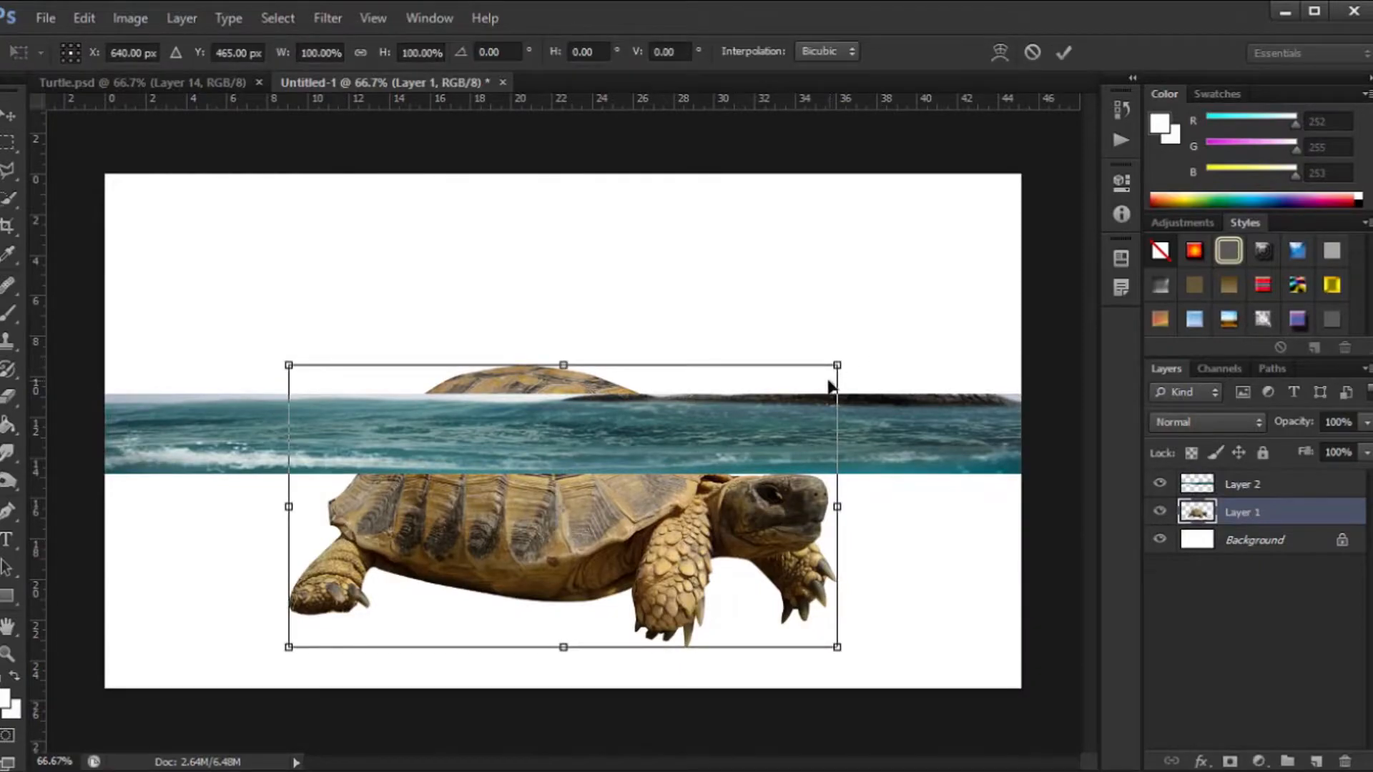
{"action": "left_click_drag", "start_coordinate": [837, 366], "coordinate": [786, 395]}
{"action": "key", "text": "Return"}
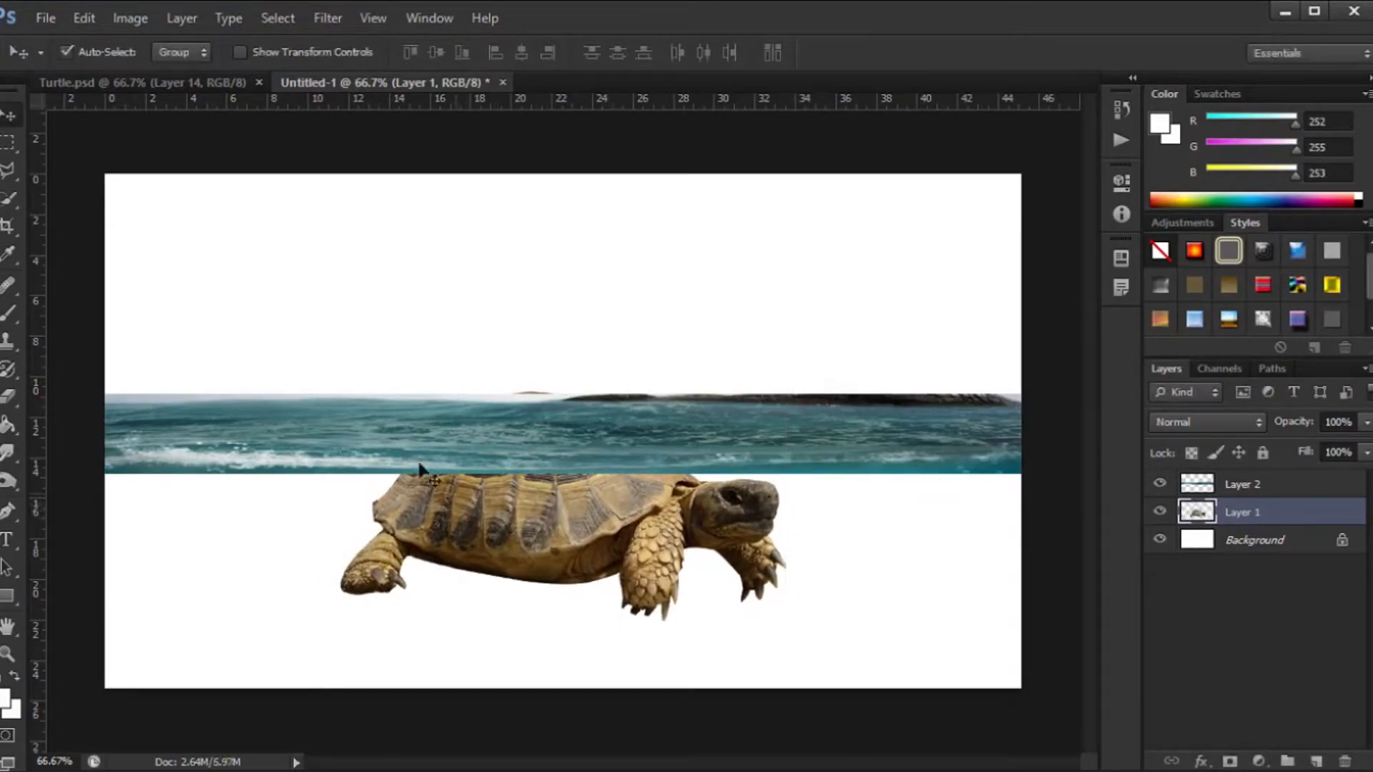
Open the background_2_by_sisterslaughter165_d65oclp image
{"action": "left_click", "coordinate": [40, 19]}
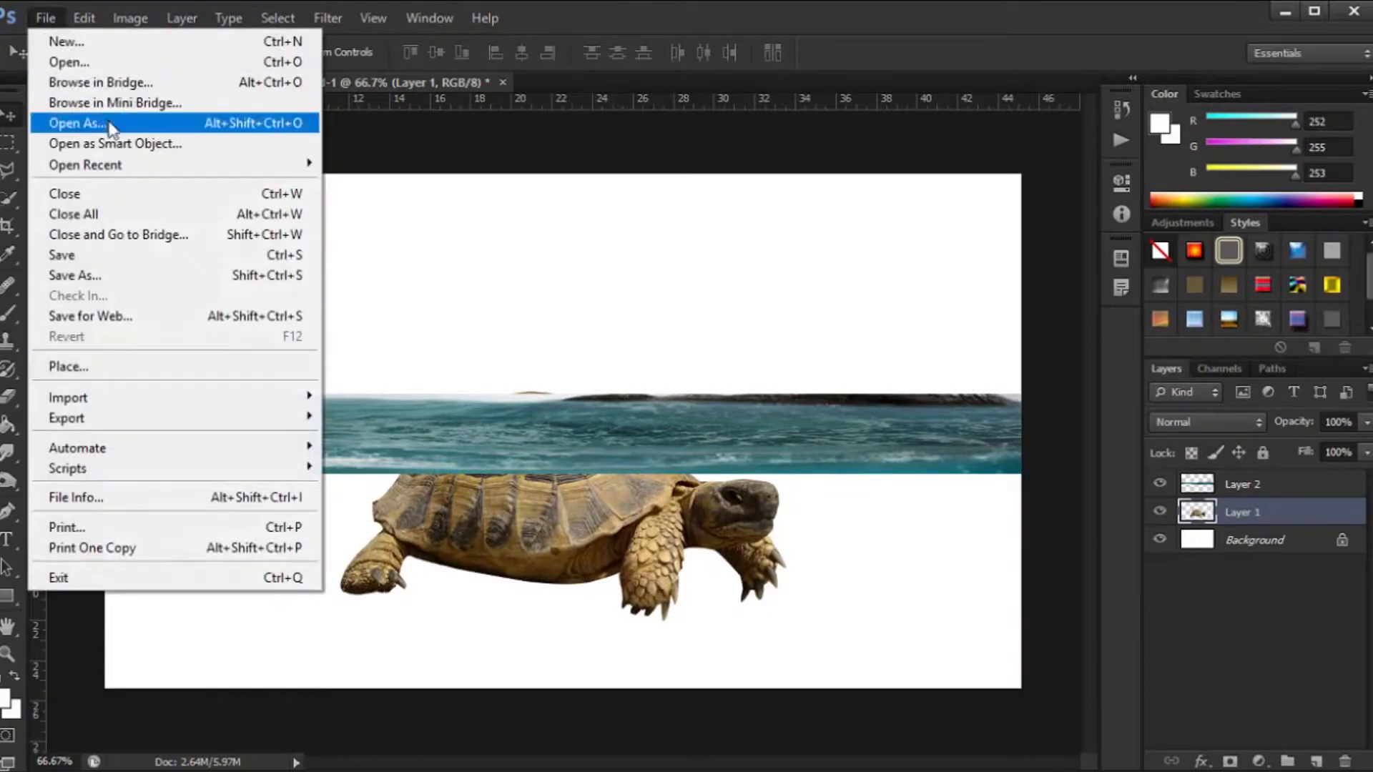
{"action": "left_click", "coordinate": [100, 63]}
{"action": "left_click", "coordinate": [703, 252]}
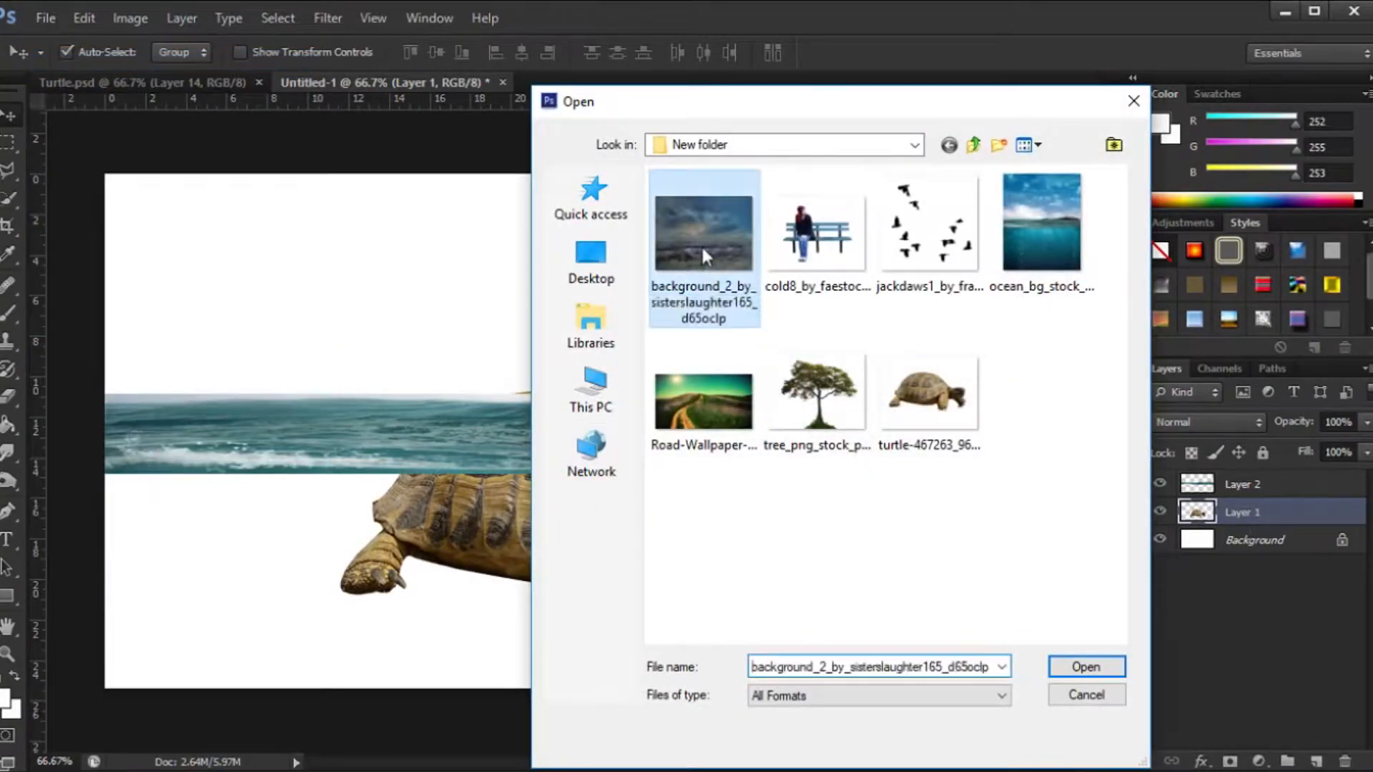
{"action": "left_click", "coordinate": [1089, 667]}
Select the grassland below the horizon with the Rectangular Marquee and copy it into the turtle composition
{"action": "left_click_drag", "start_coordinate": [14, 145], "coordinate": [81, 143]}
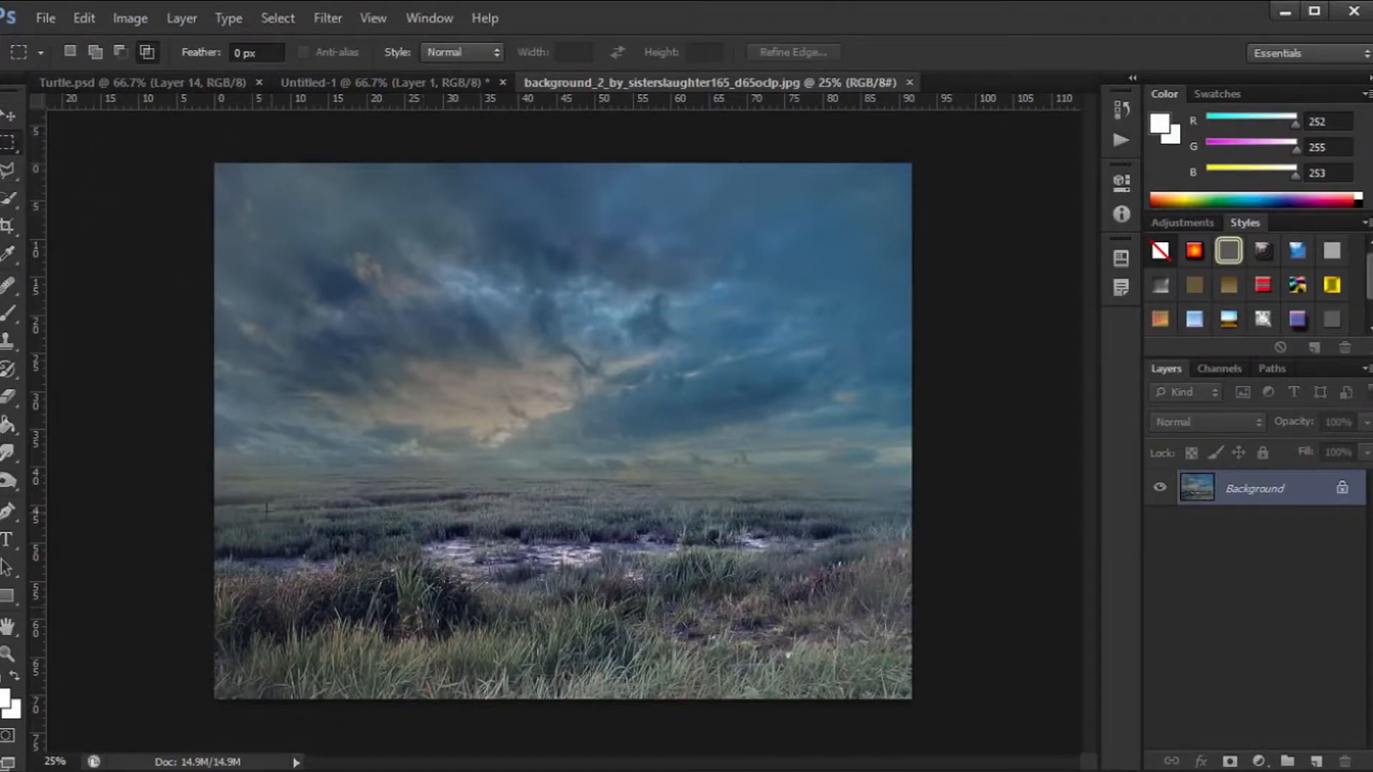
{"action": "left_click_drag", "start_coordinate": [213, 475], "coordinate": [954, 697]}
{"action": "key", "text": "v"}
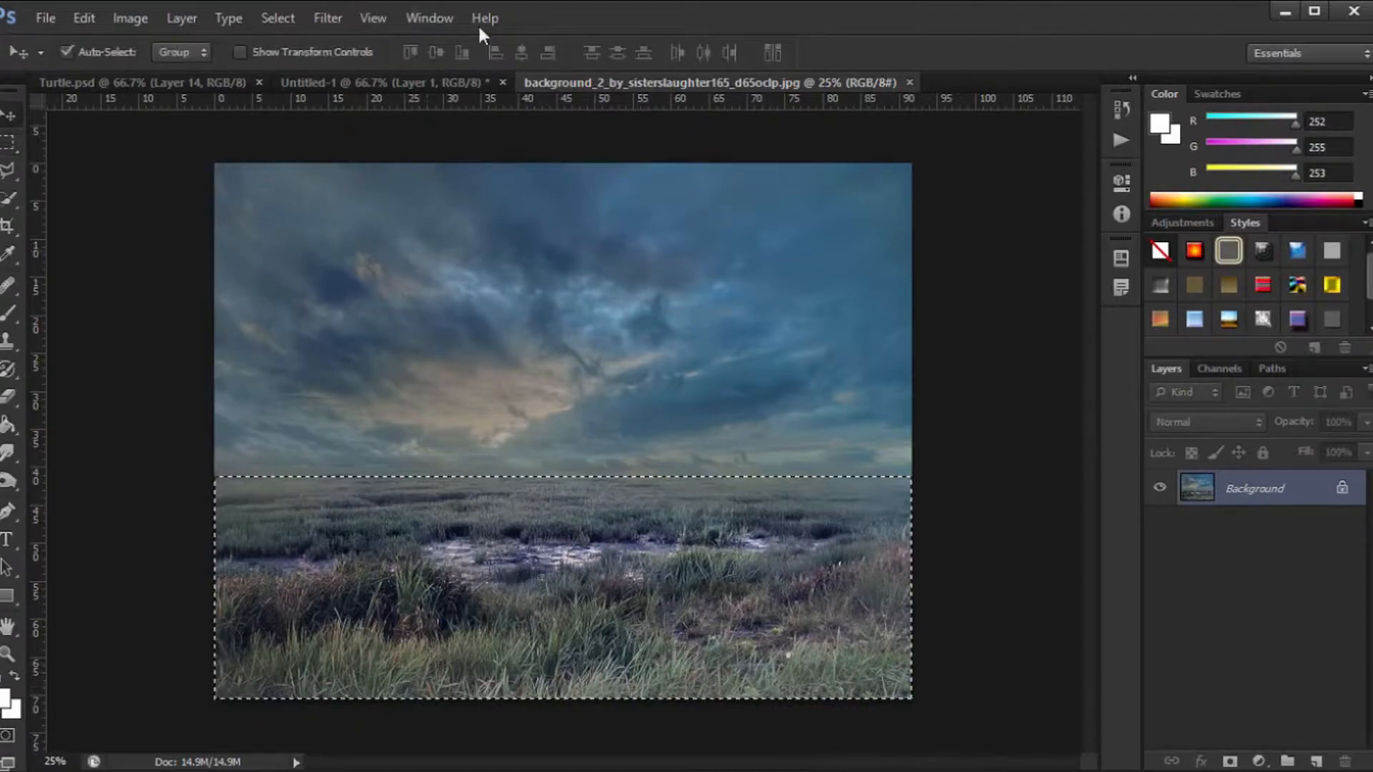
{"action": "left_click_drag", "start_coordinate": [661, 84], "coordinate": [692, 163]}
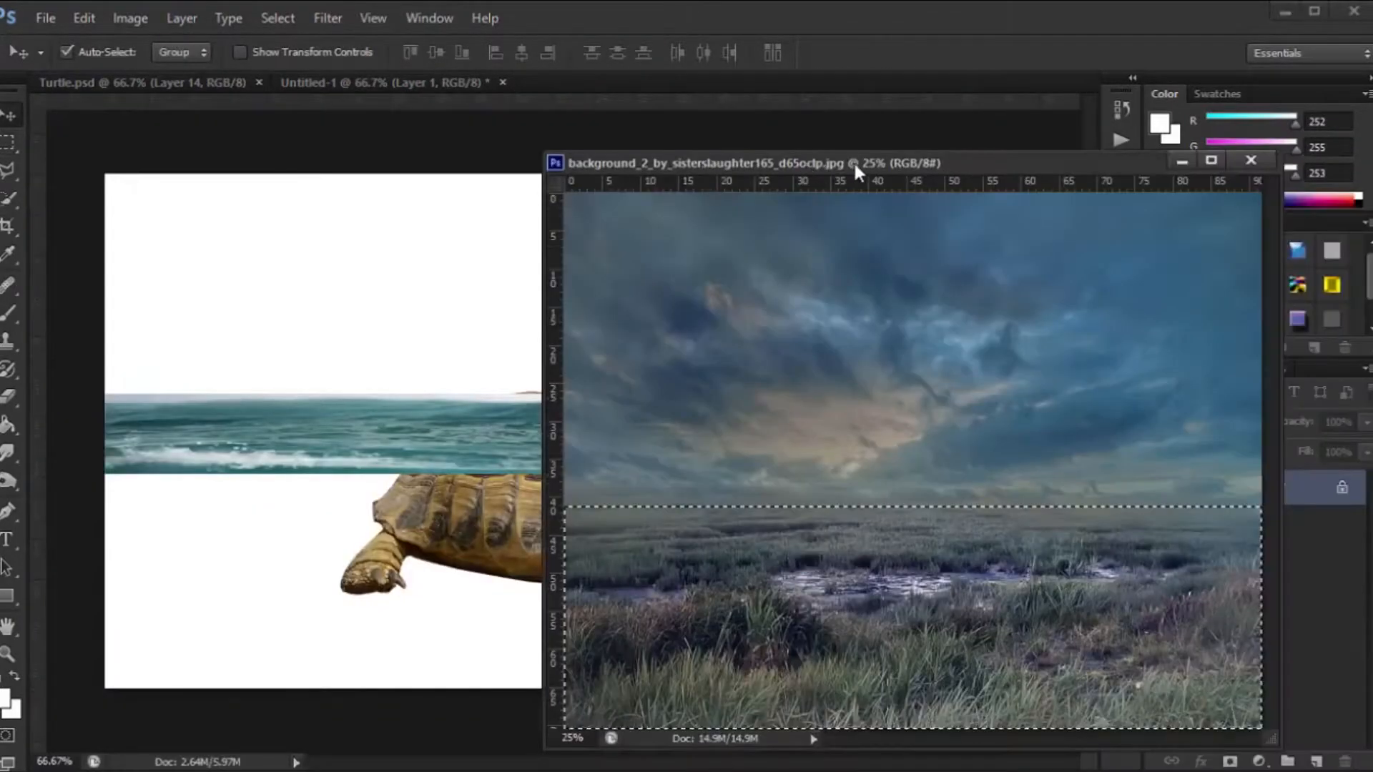
{"action": "left_click_drag", "start_coordinate": [853, 160], "coordinate": [987, 146]}
{"action": "left_click_drag", "start_coordinate": [929, 587], "coordinate": [465, 546]}
{"action": "left_click_drag", "start_coordinate": [318, 558], "coordinate": [315, 543]}
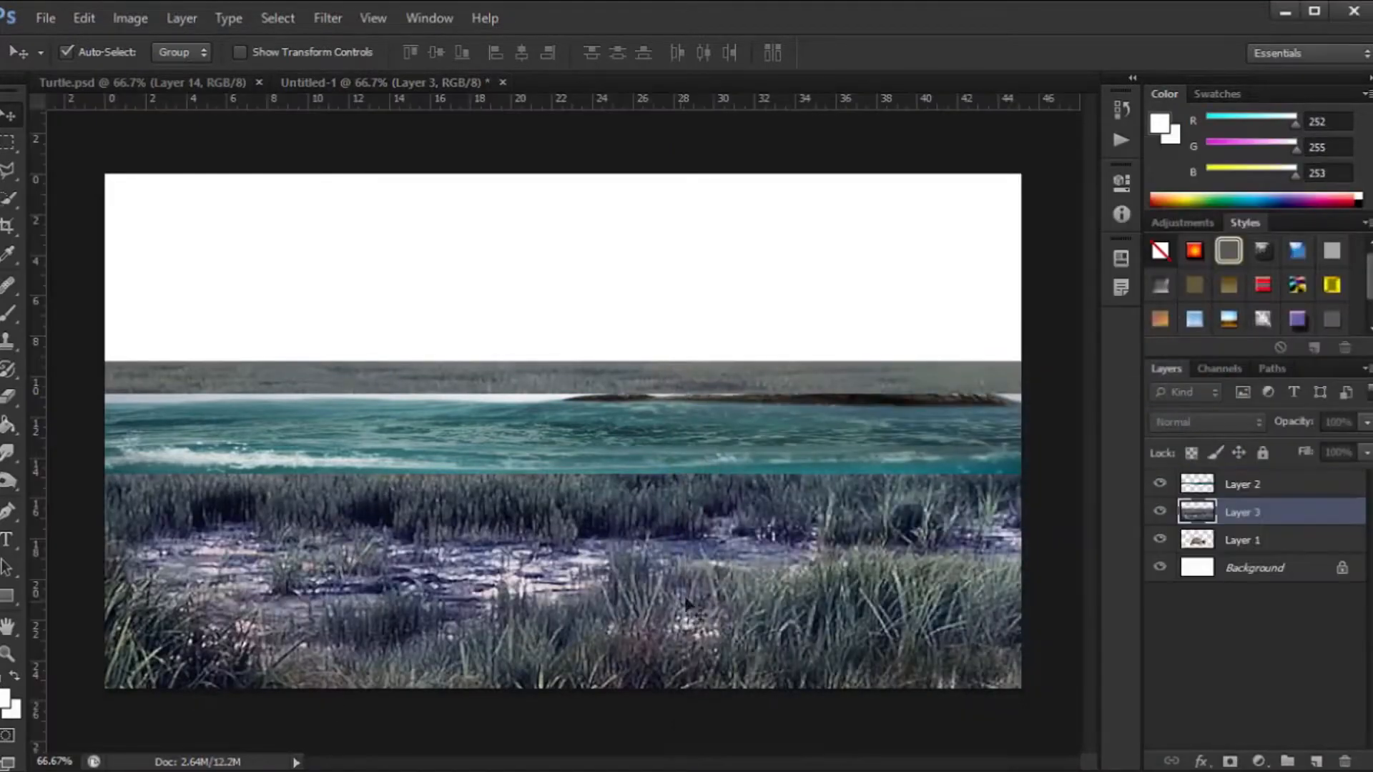
Scale the grassland layer to fill the canvas width below the waterline and move it beneath the turtle layer
{"action": "left_click_drag", "start_coordinate": [683, 568], "coordinate": [257, 409]}
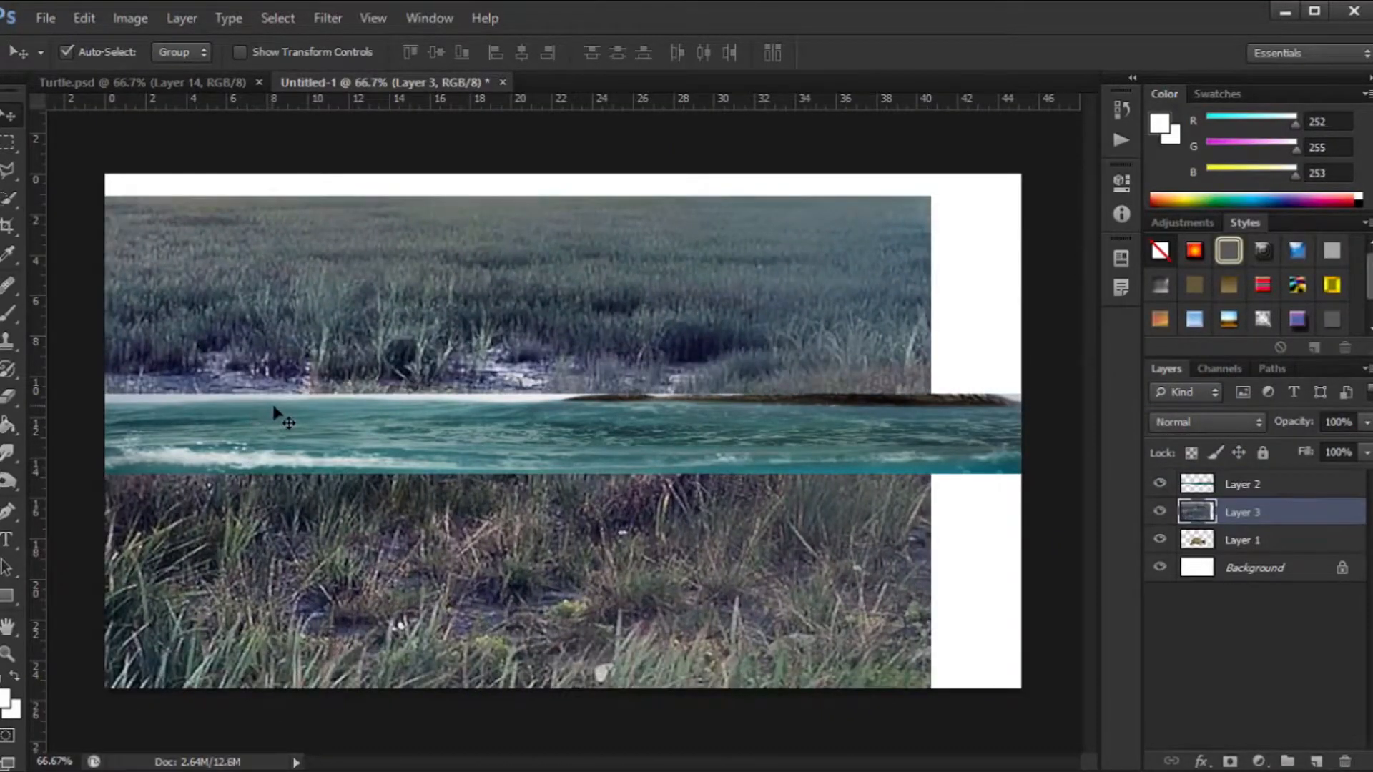
{"action": "key", "text": "ctrl+t"}
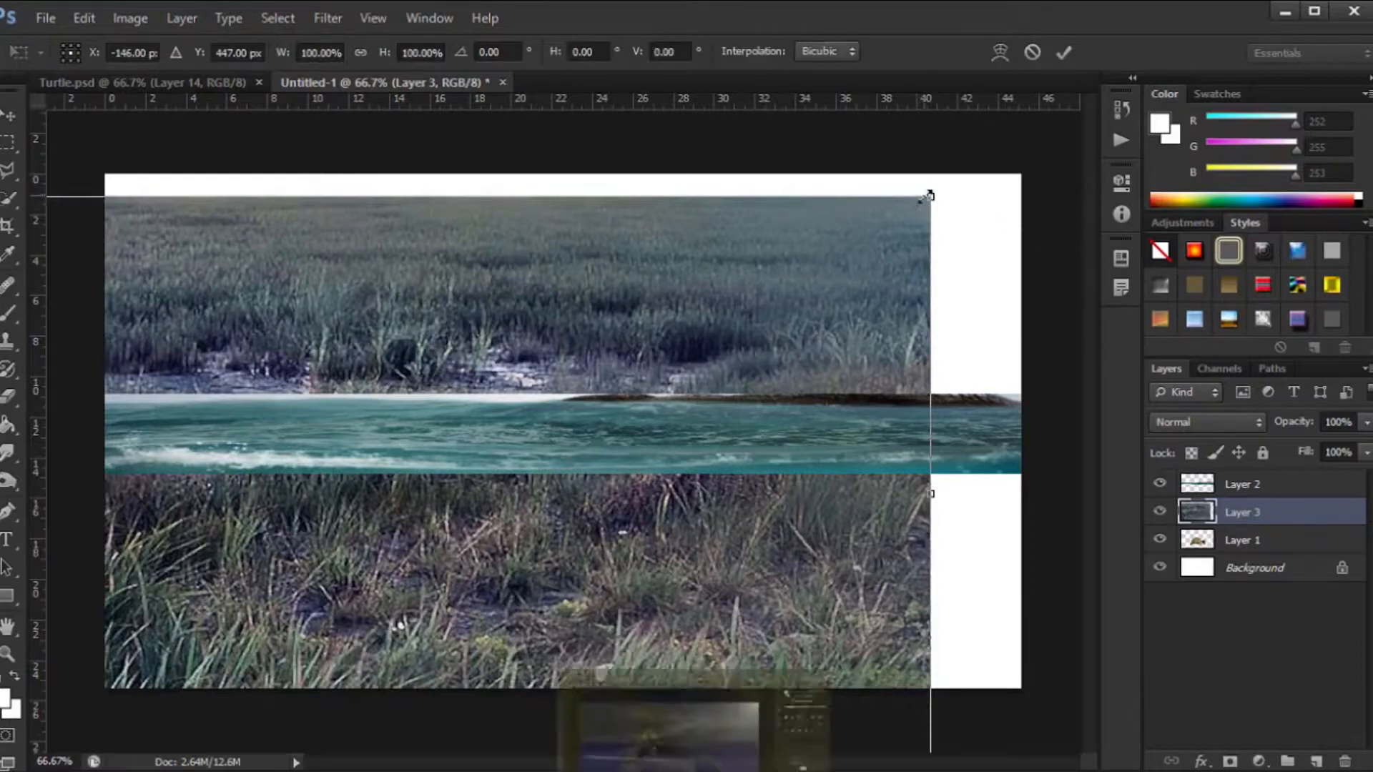
{"action": "left_click_drag", "start_coordinate": [929, 195], "coordinate": [411, 429]}
{"action": "left_click_drag", "start_coordinate": [281, 552], "coordinate": [797, 622]}
{"action": "left_click_drag", "start_coordinate": [915, 563], "coordinate": [1020, 572]}
{"action": "key", "text": "Return"}
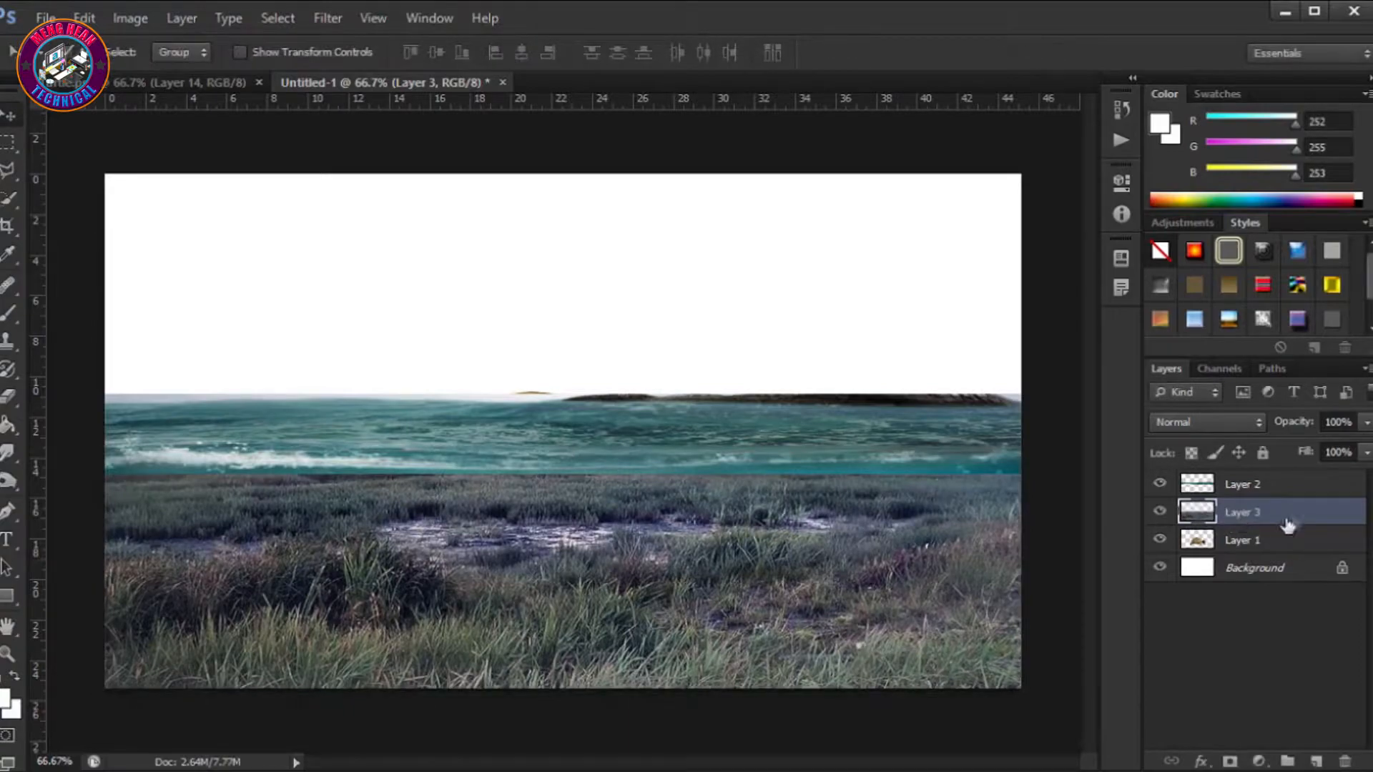
{"action": "left_click_drag", "start_coordinate": [1244, 529], "coordinate": [1237, 555]}
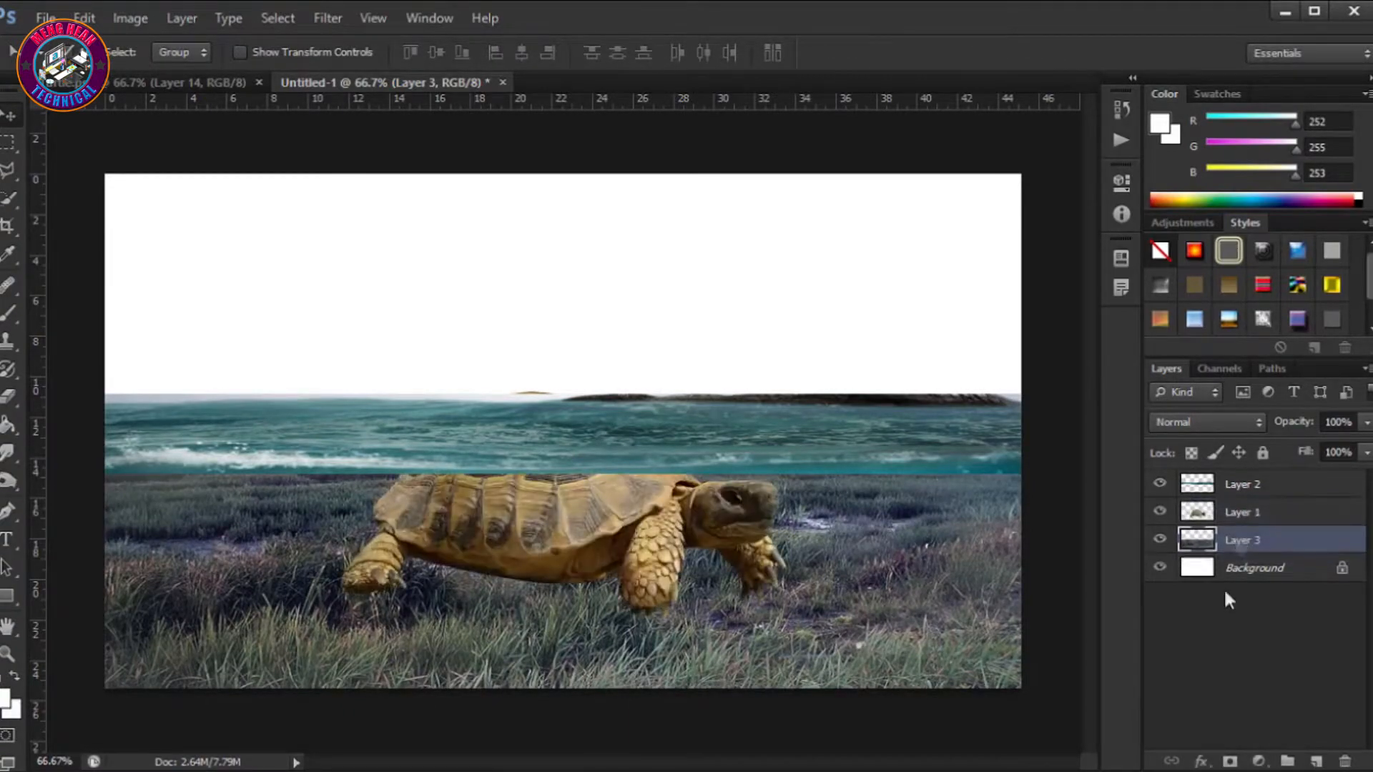
Add a new layer above the grassland and select a full-width area about 45.16 x 11.18 cm from the foam line to the canvas bottom
{"action": "left_click", "coordinate": [1317, 762]}
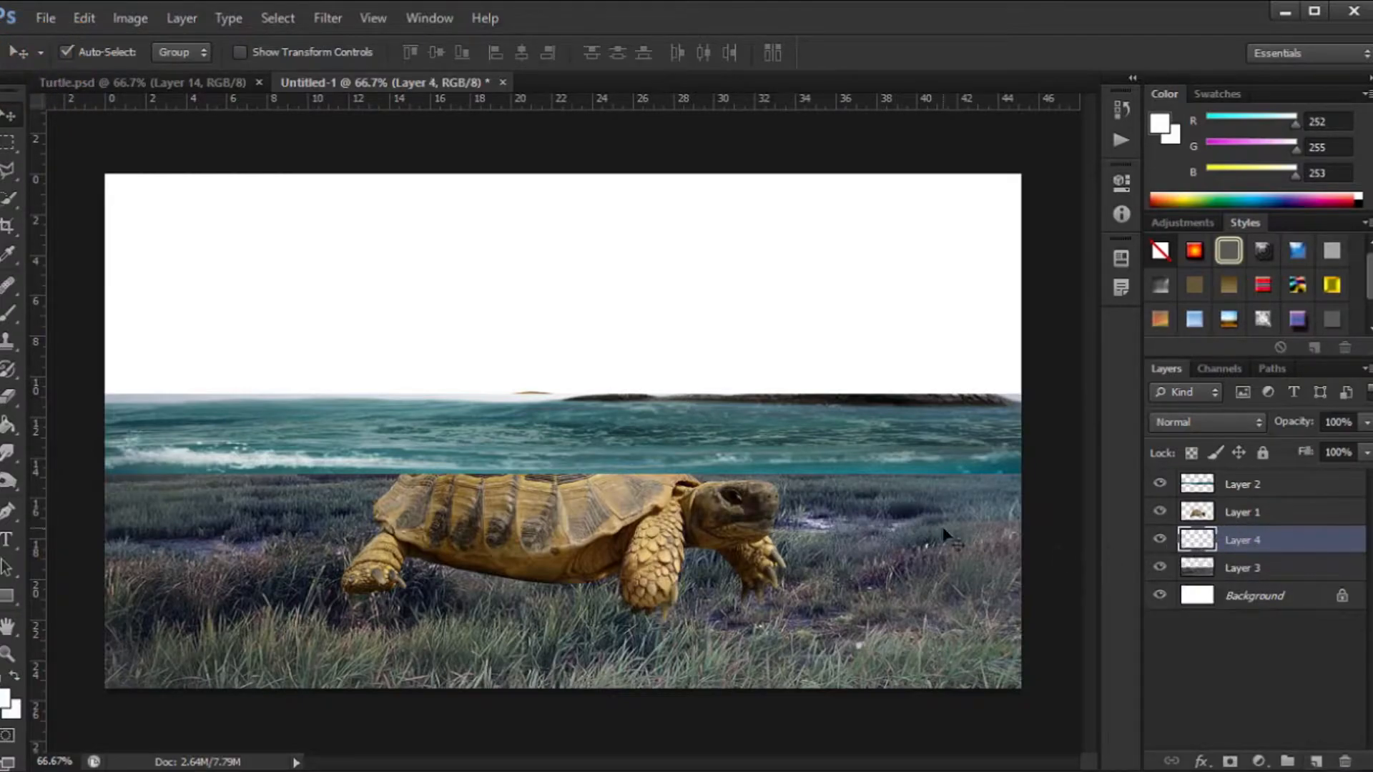
{"action": "left_click", "coordinate": [8, 145]}
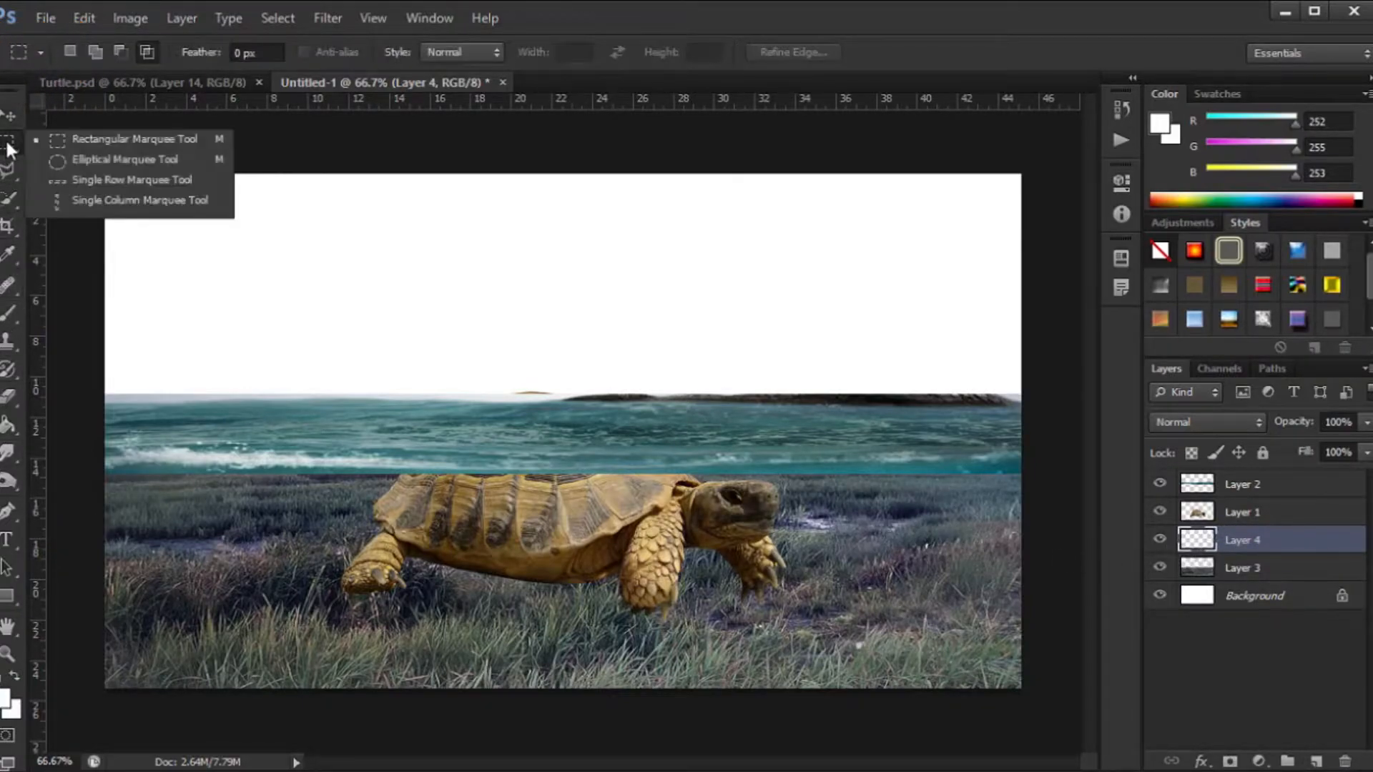
{"action": "left_click", "coordinate": [82, 137]}
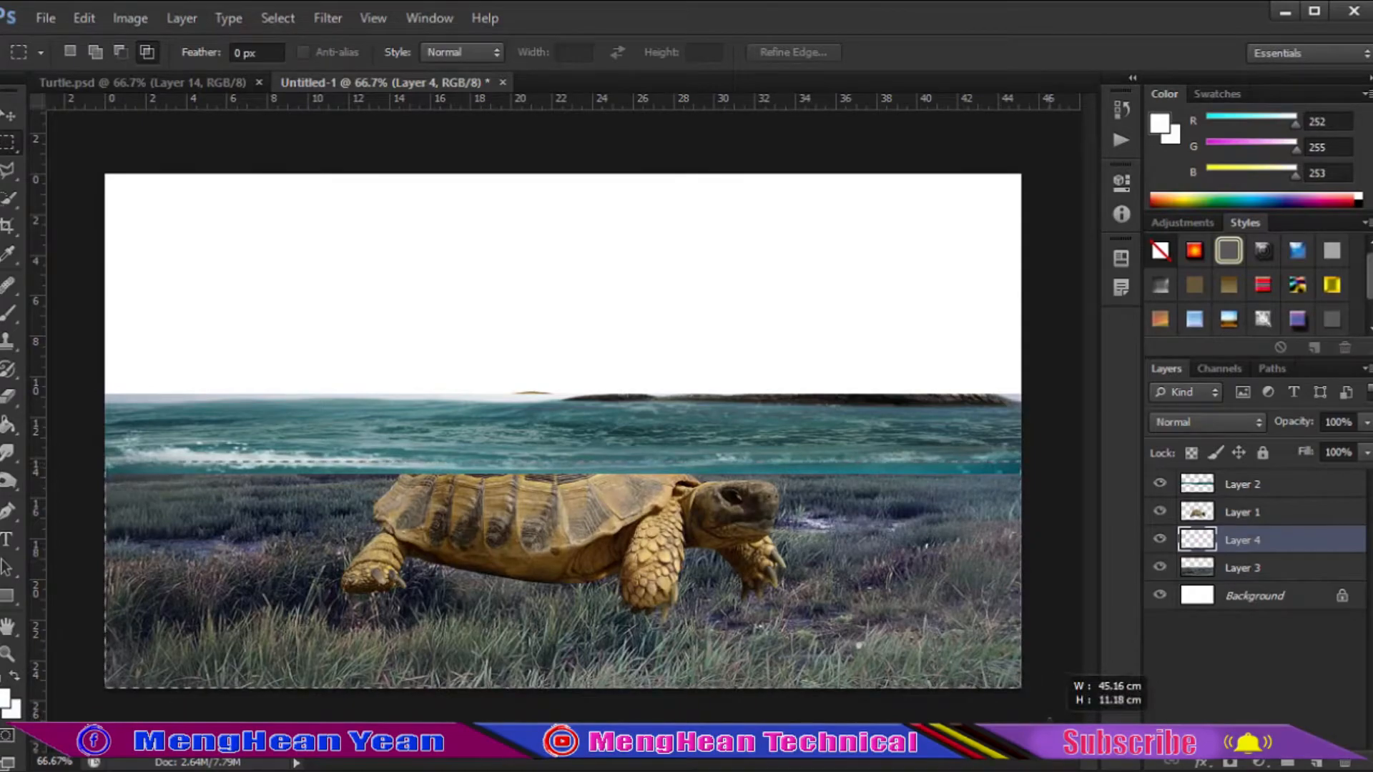
{"action": "left_click_drag", "start_coordinate": [84, 463], "coordinate": [1052, 719]}
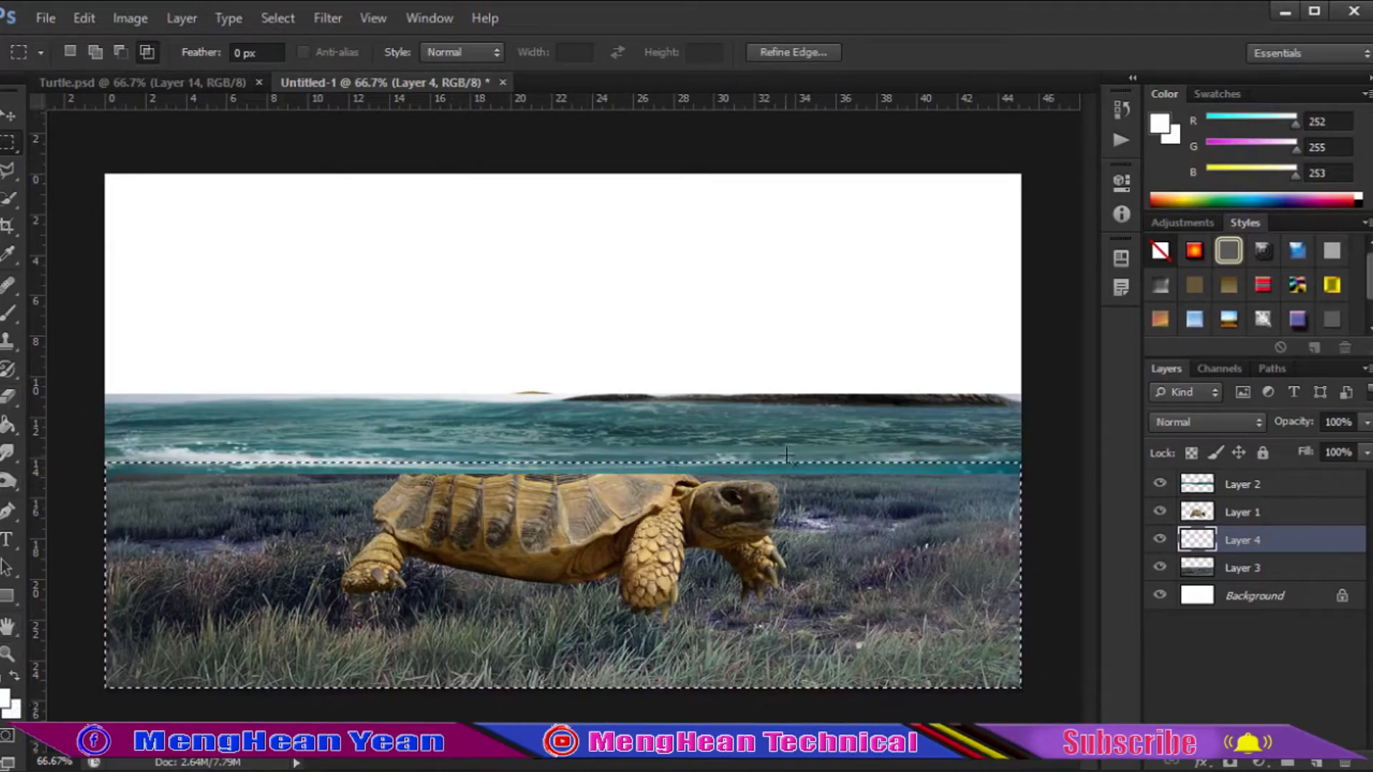
Fill the selected underwater area on the new layer with solid blue #13adce using the Paint Bucket
{"action": "left_click", "coordinate": [6, 699]}
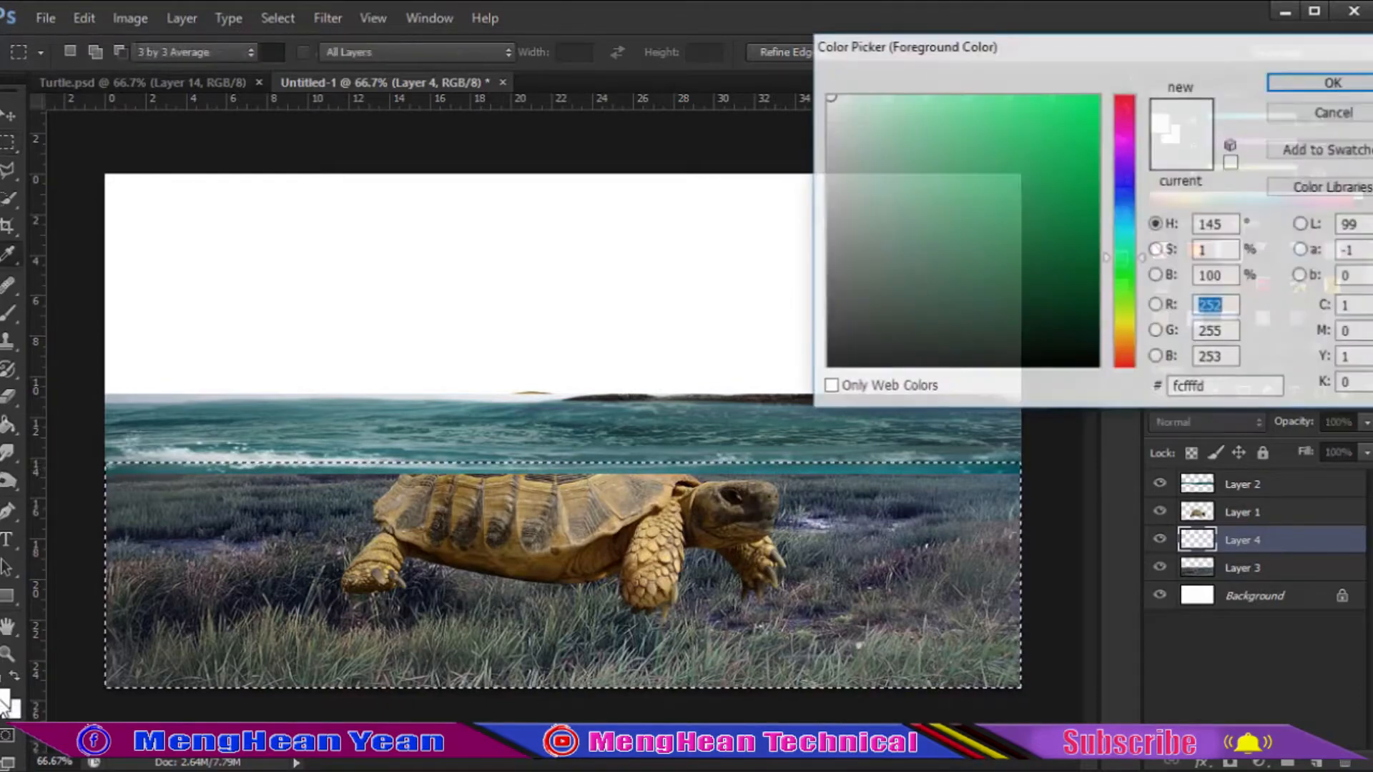
{"action": "left_click", "coordinate": [1126, 224]}
{"action": "left_click", "coordinate": [1044, 138]}
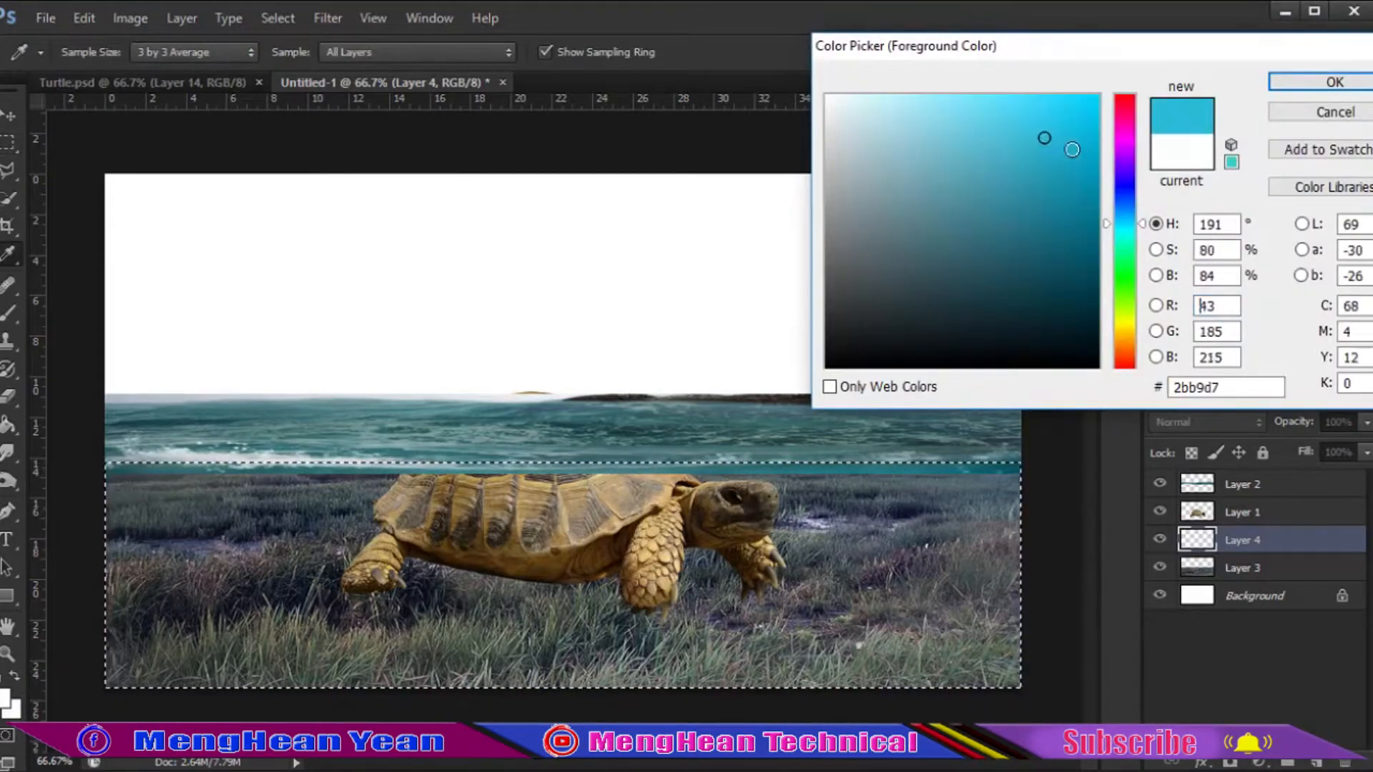
{"action": "left_click", "coordinate": [1074, 148]}
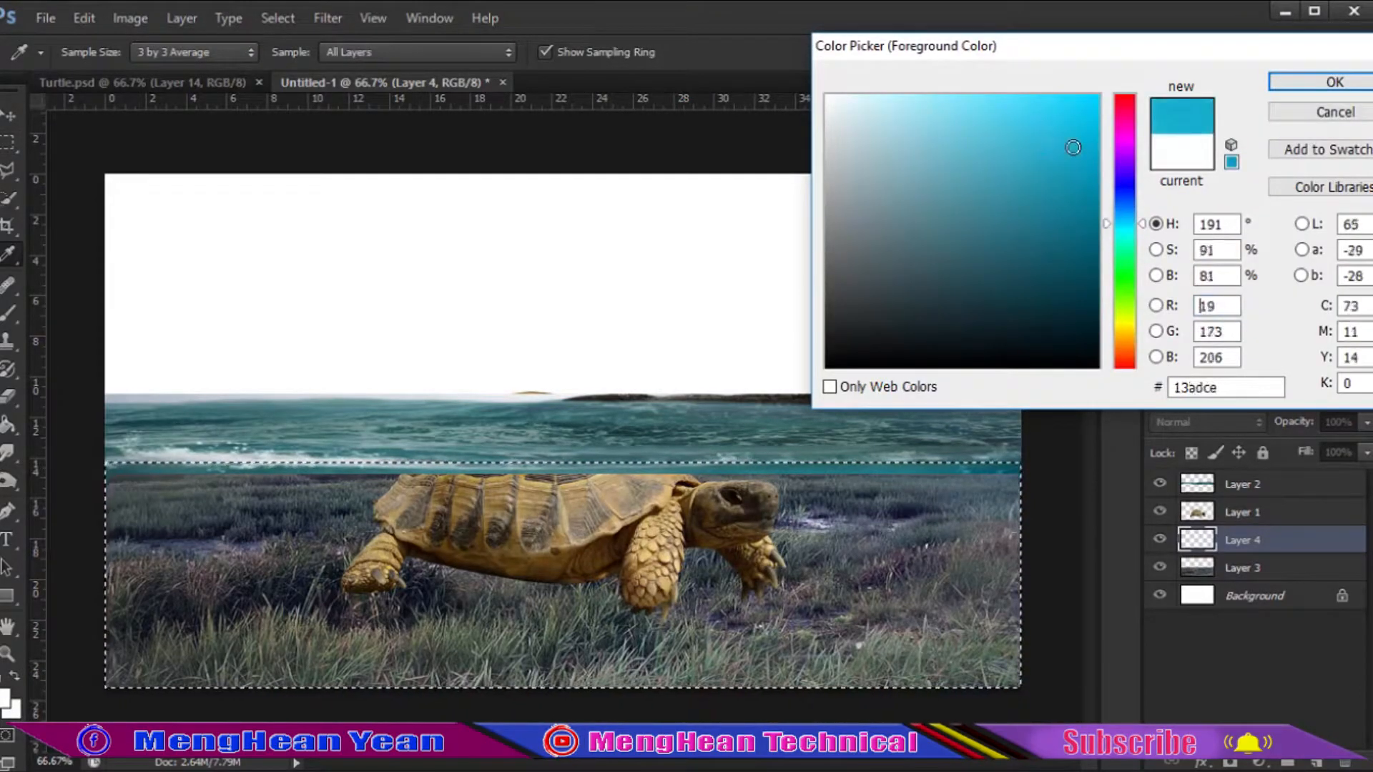
{"action": "left_click", "coordinate": [1362, 78]}
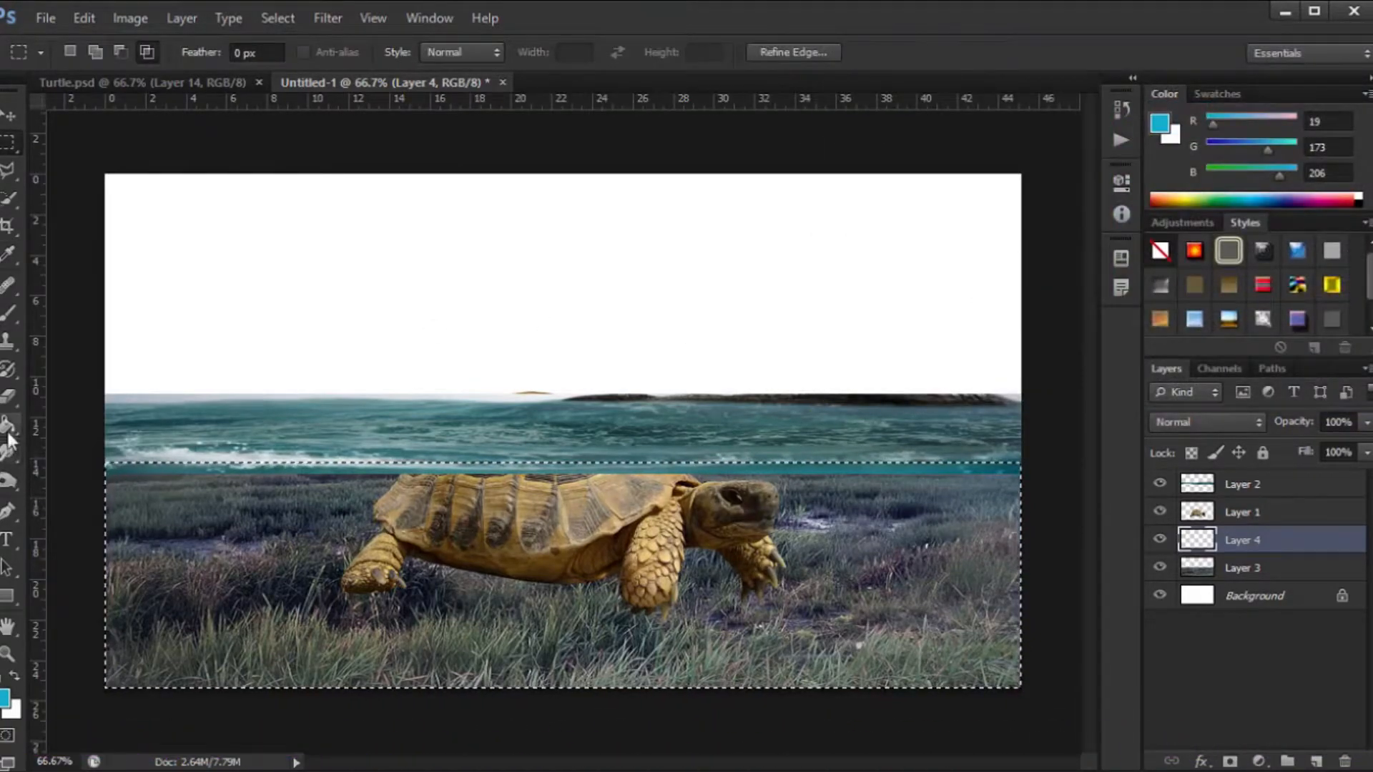
{"action": "right_click", "coordinate": [9, 429]}
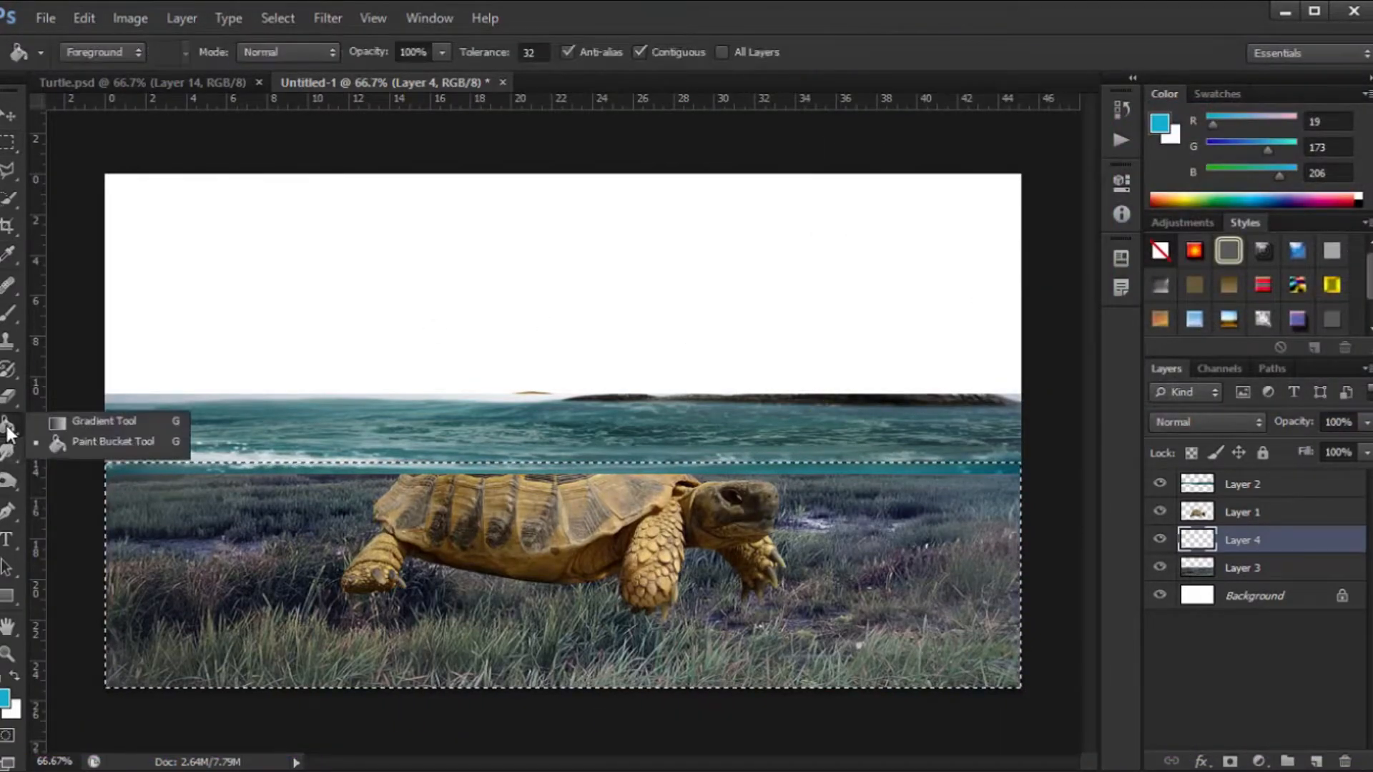
{"action": "left_click", "coordinate": [113, 442]}
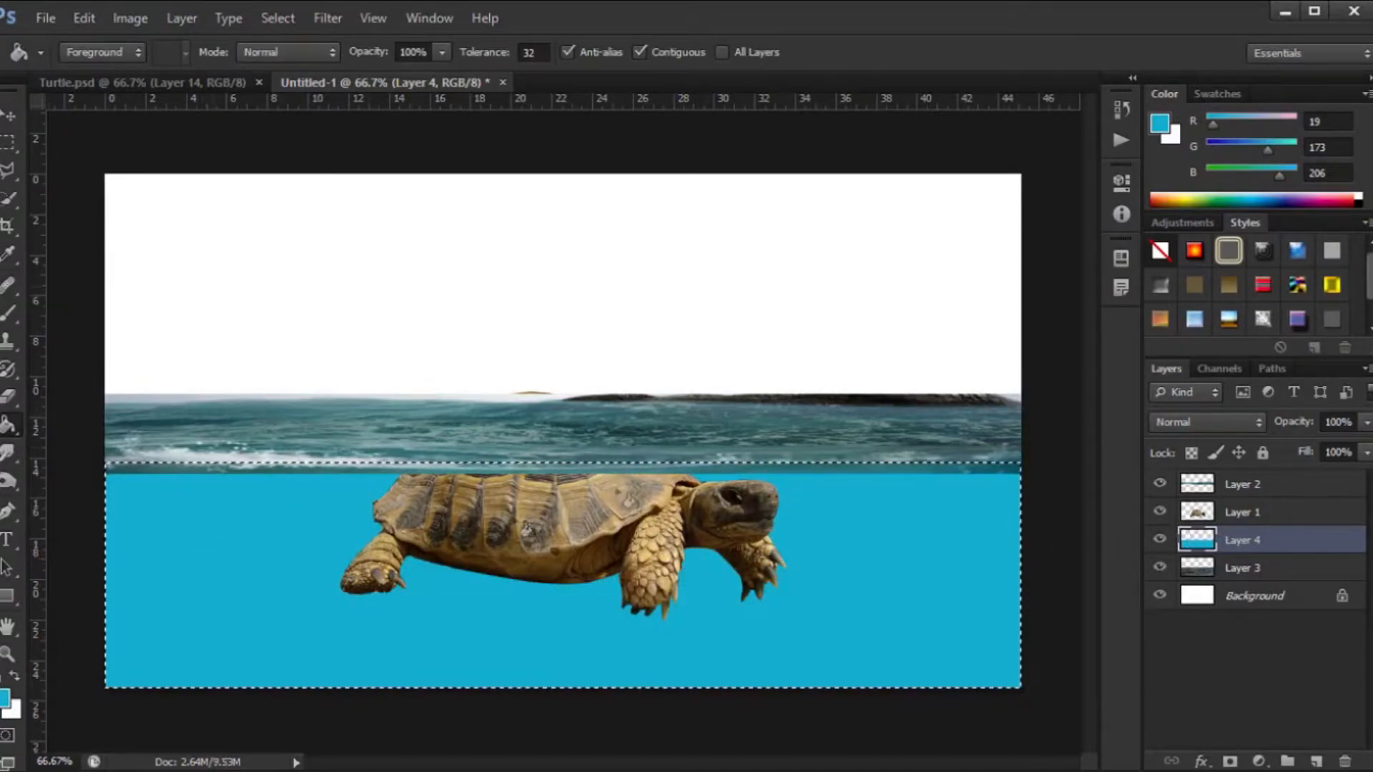
Move the blue fill layer above the turtle layer and lower its opacity to 27%
{"action": "left_click", "coordinate": [1348, 422]}
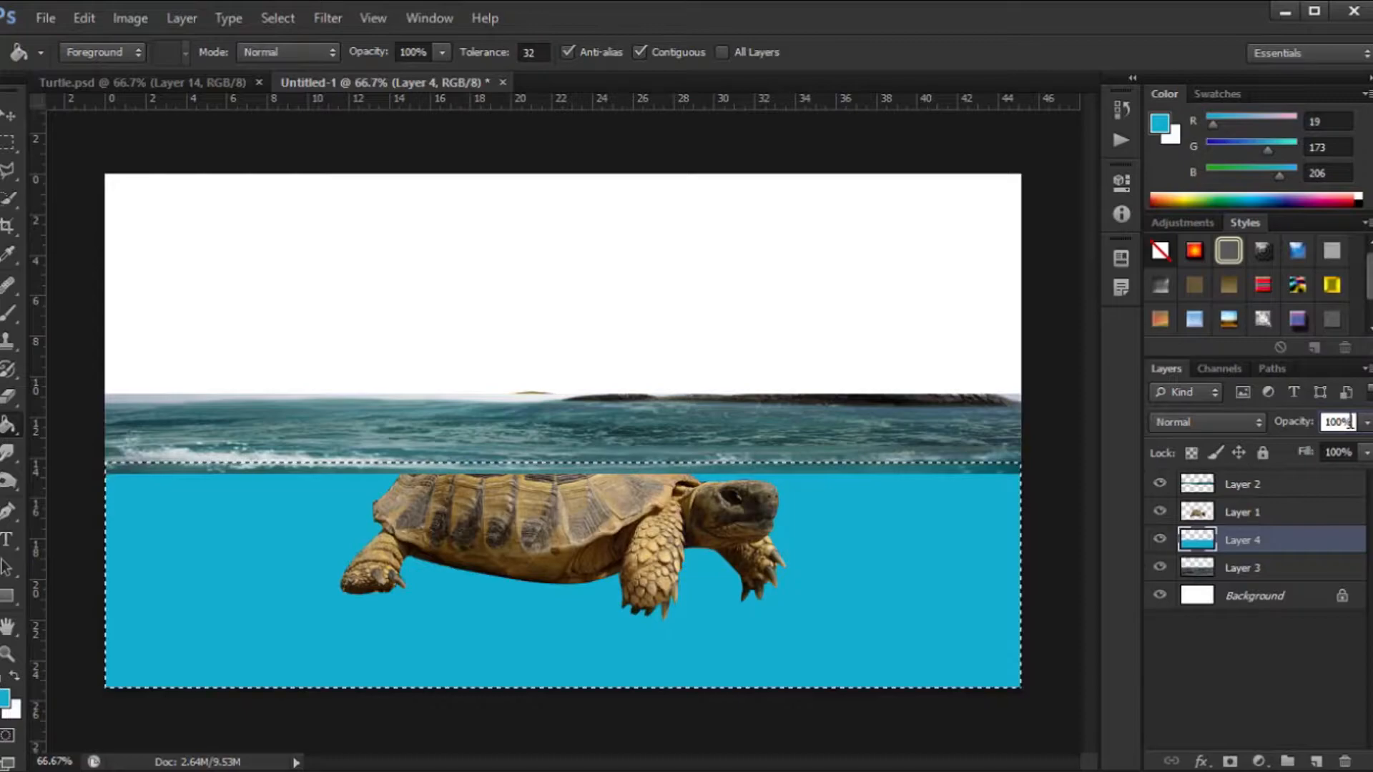
{"action": "scroll", "coordinate": [1350, 422], "scroll_direction": "down", "scroll_amount": 4}
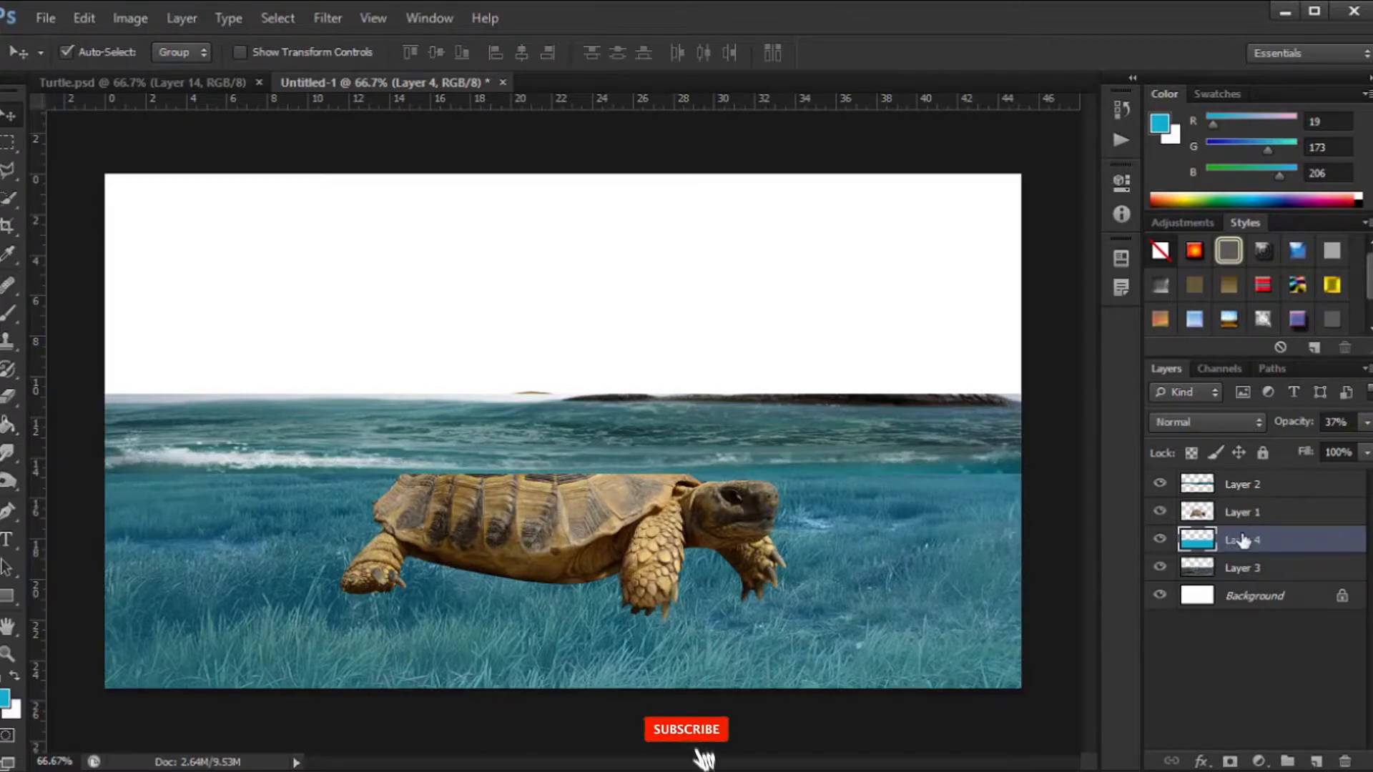
{"action": "left_click_drag", "start_coordinate": [1242, 540], "coordinate": [1239, 502]}
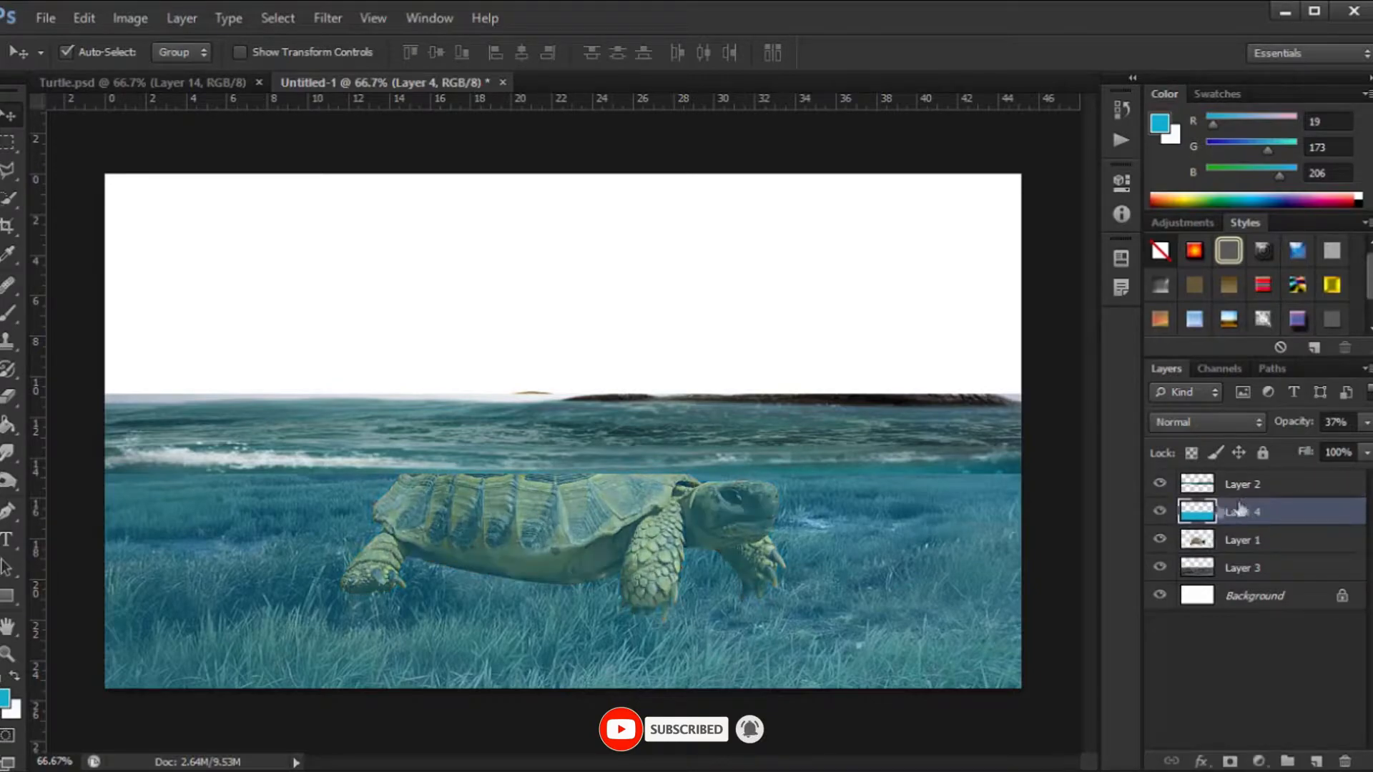
{"action": "left_click", "coordinate": [1349, 422]}
{"action": "scroll", "coordinate": [1350, 423], "scroll_direction": "down", "scroll_amount": 1}
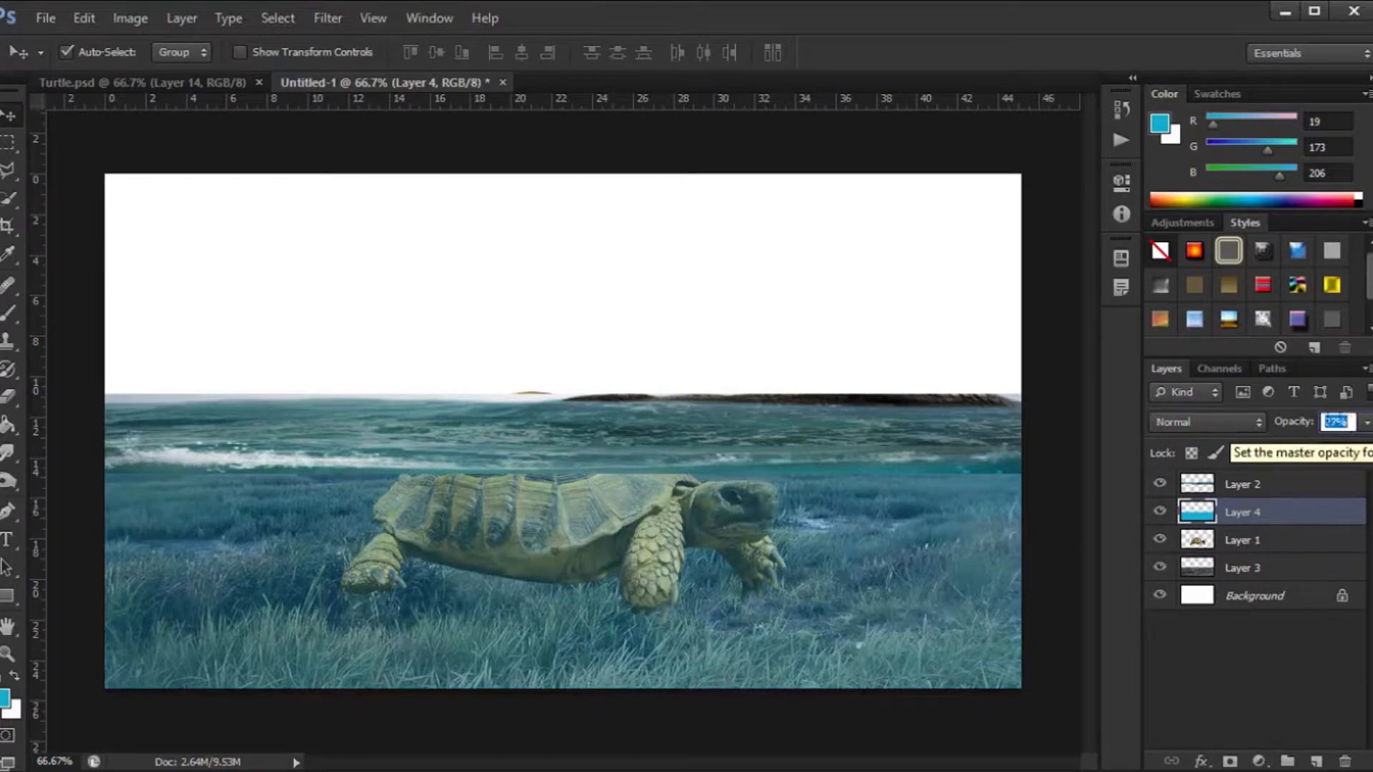
{"action": "left_click", "coordinate": [1249, 486]}
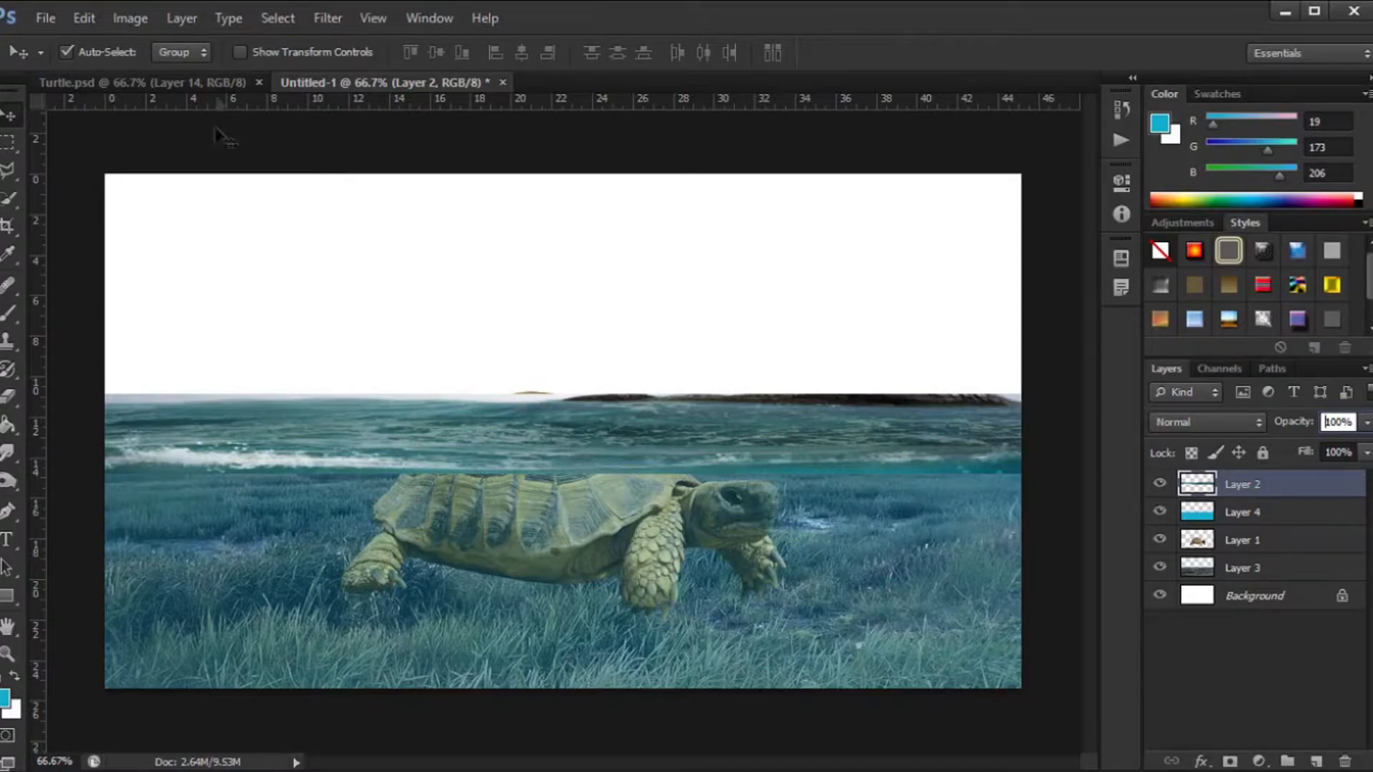
{"action": "left_click", "coordinate": [46, 19]}
{"action": "left_click", "coordinate": [77, 65]}
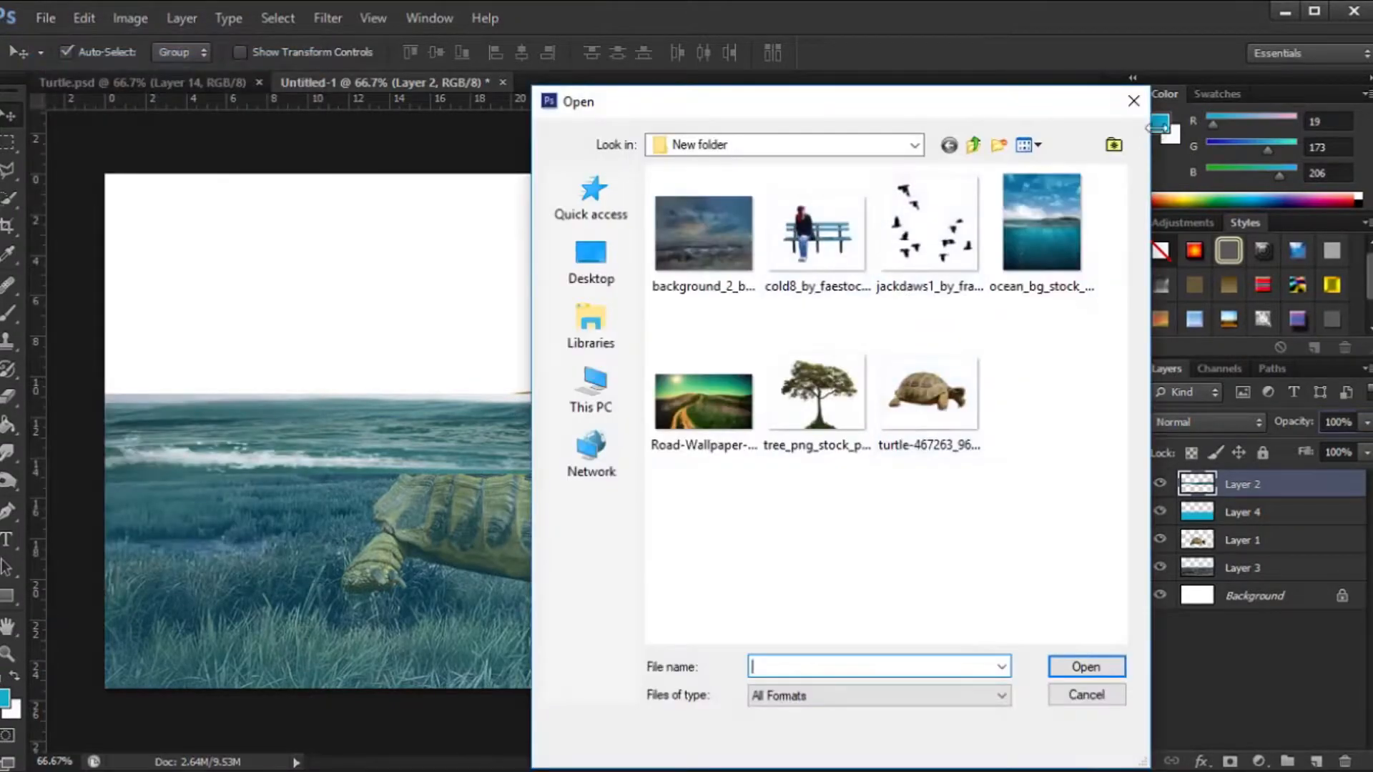
{"action": "left_click", "coordinate": [1131, 102]}
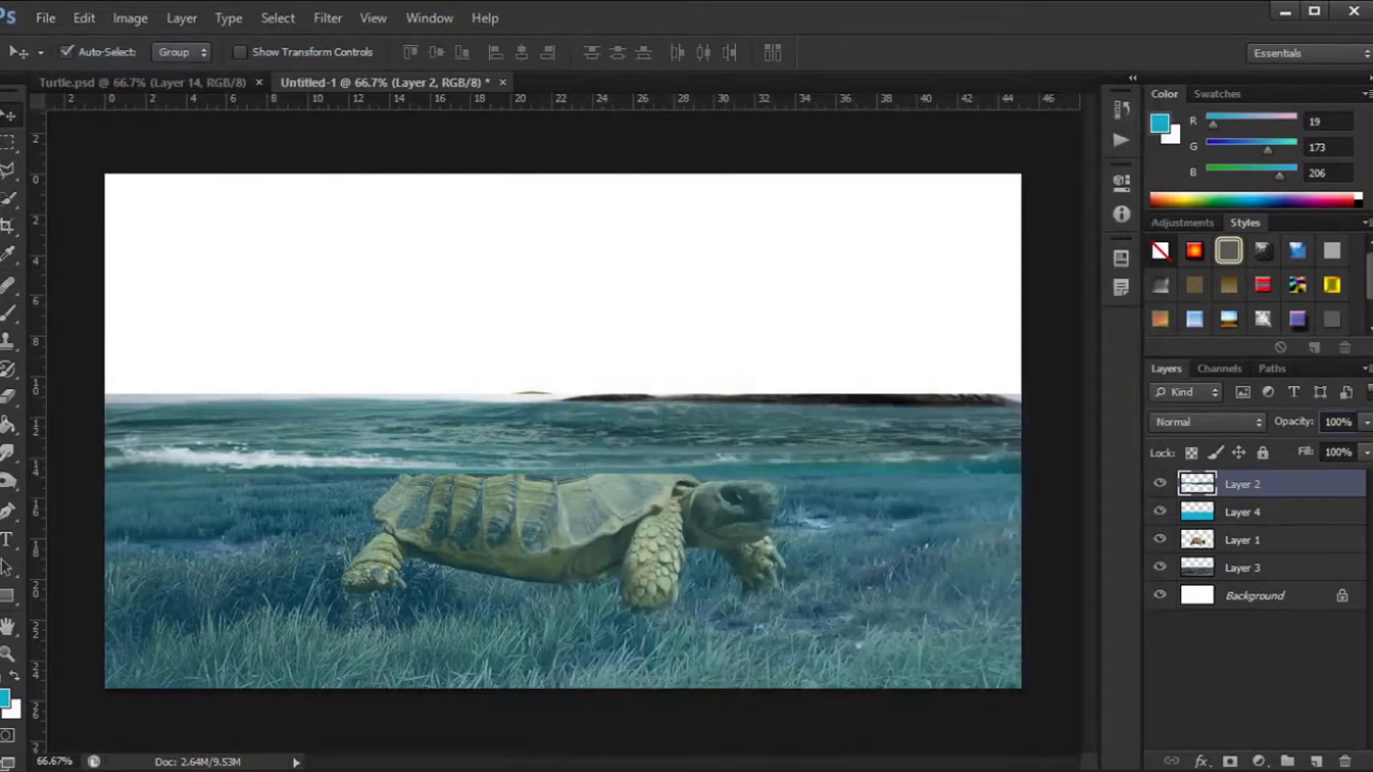
Select the sky above the horizon in the background_2_by_sisterslaughter165_d65oclp image and copy it into the turtle composition
{"action": "left_click", "coordinate": [1016, 705]}
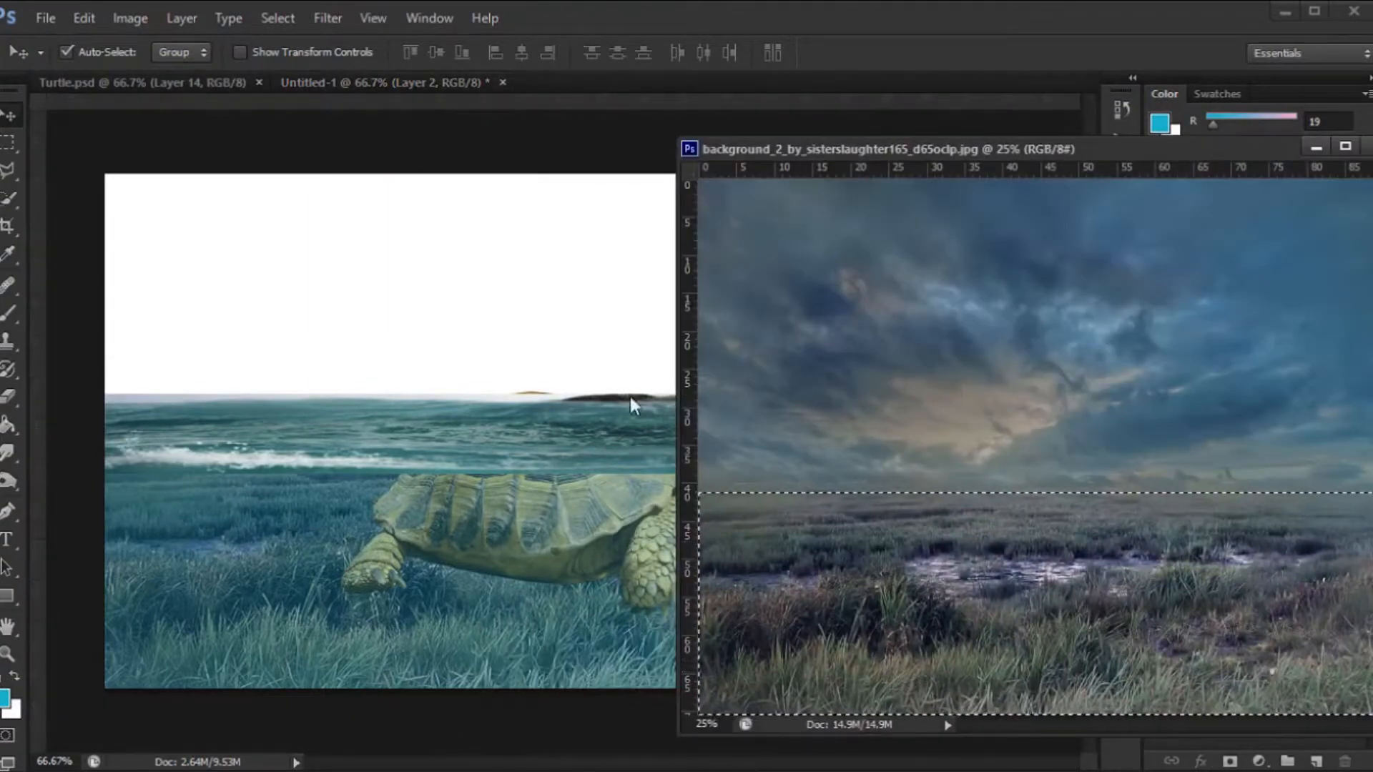
{"action": "key", "text": "m"}
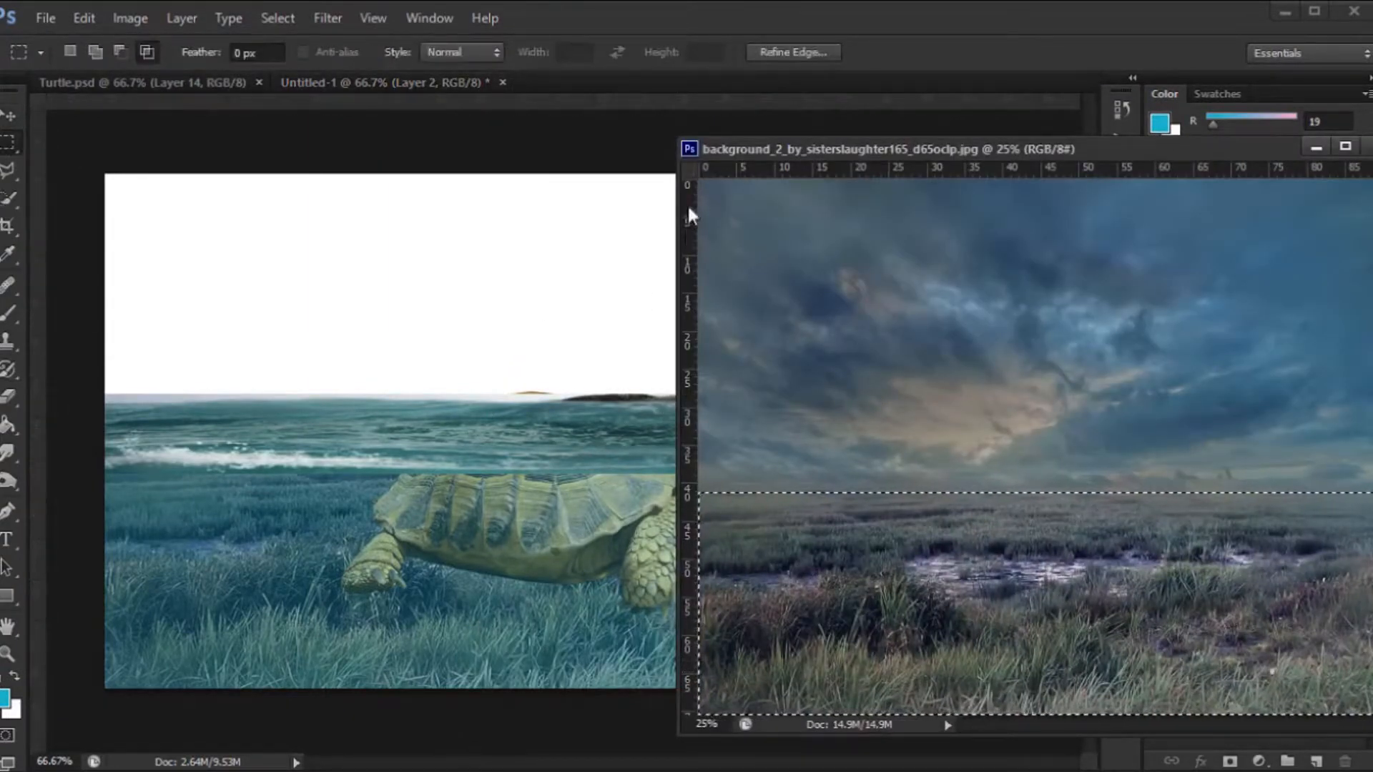
{"action": "left_click_drag", "start_coordinate": [701, 185], "coordinate": [1369, 483]}
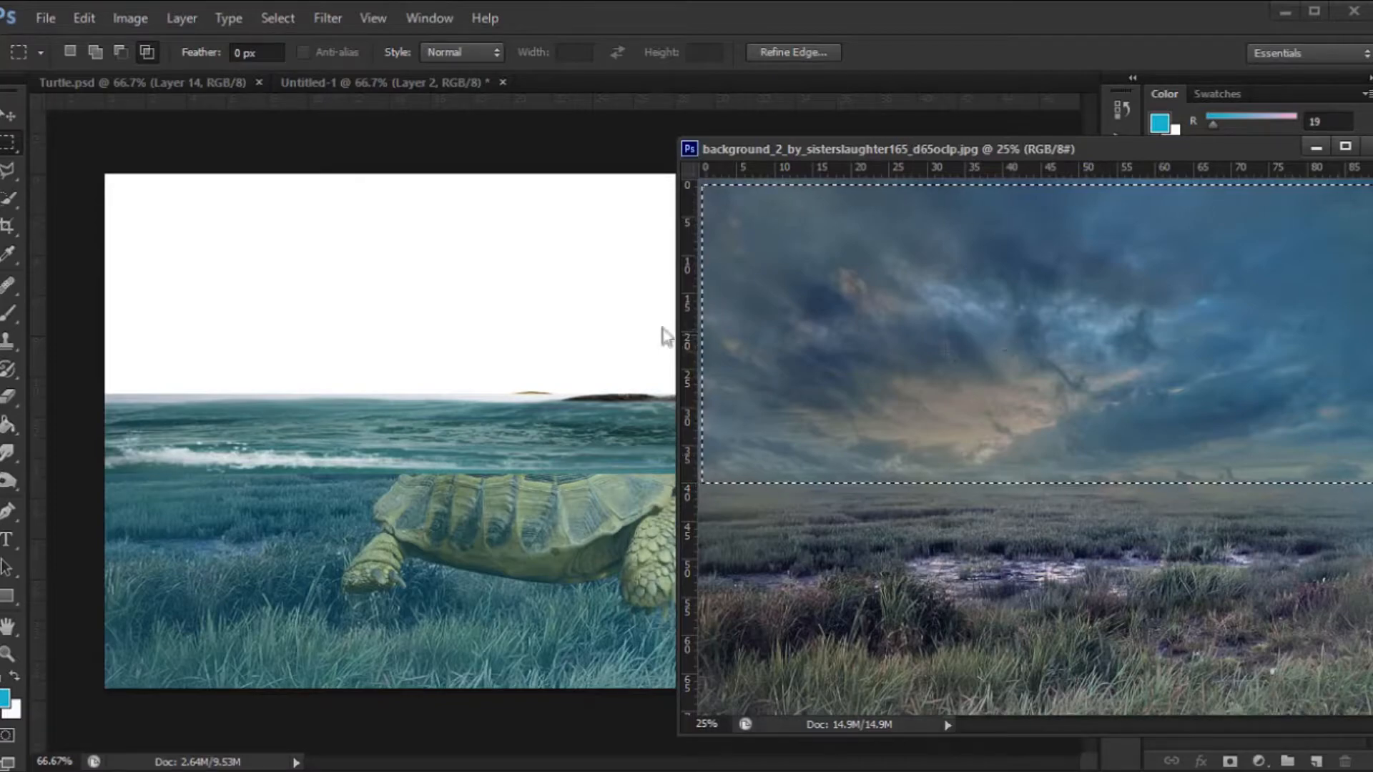
{"action": "key", "text": "v"}
{"action": "left_click_drag", "start_coordinate": [1042, 361], "coordinate": [882, 494]}
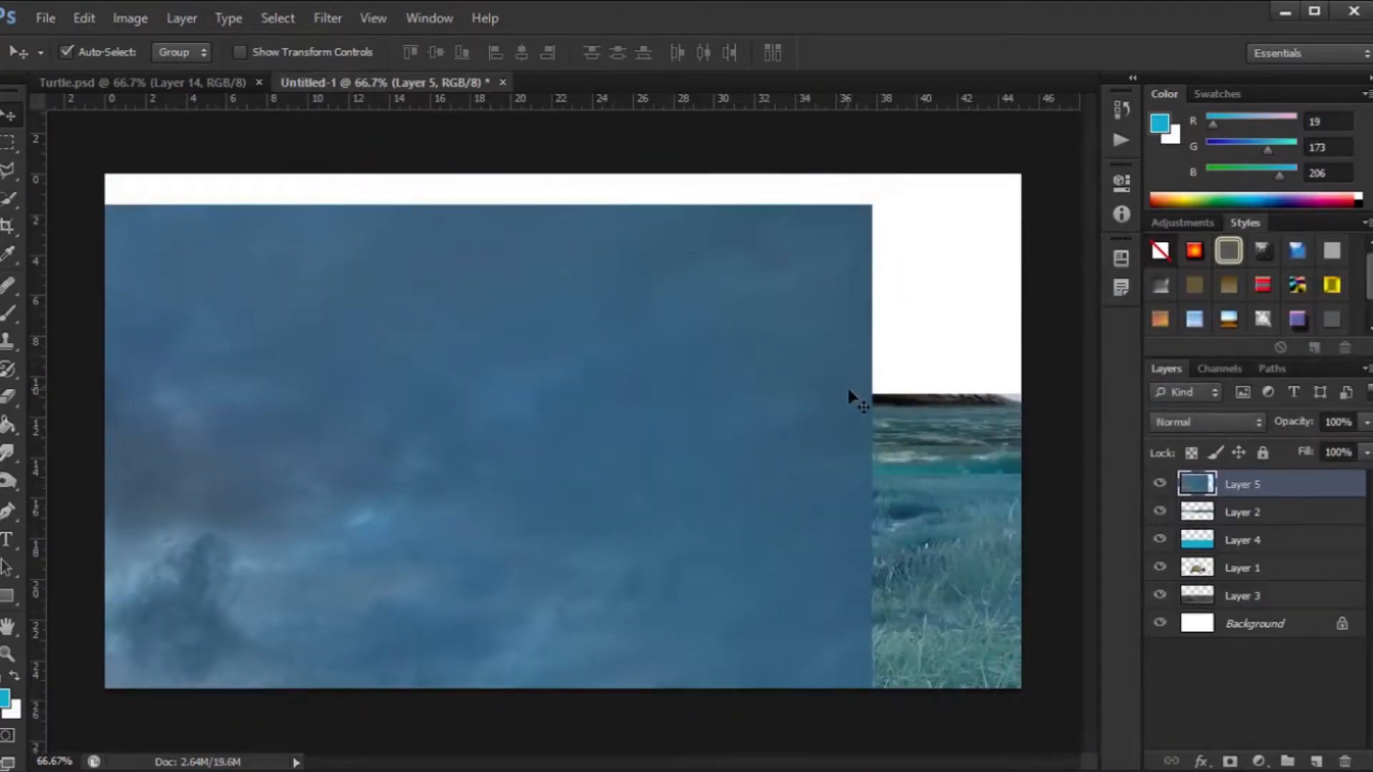
Scale the sky layer to 49.61% width and 29.48% height across the canvas above the water, and move it beneath the turtle layer
{"action": "key", "text": "ctrl+t"}
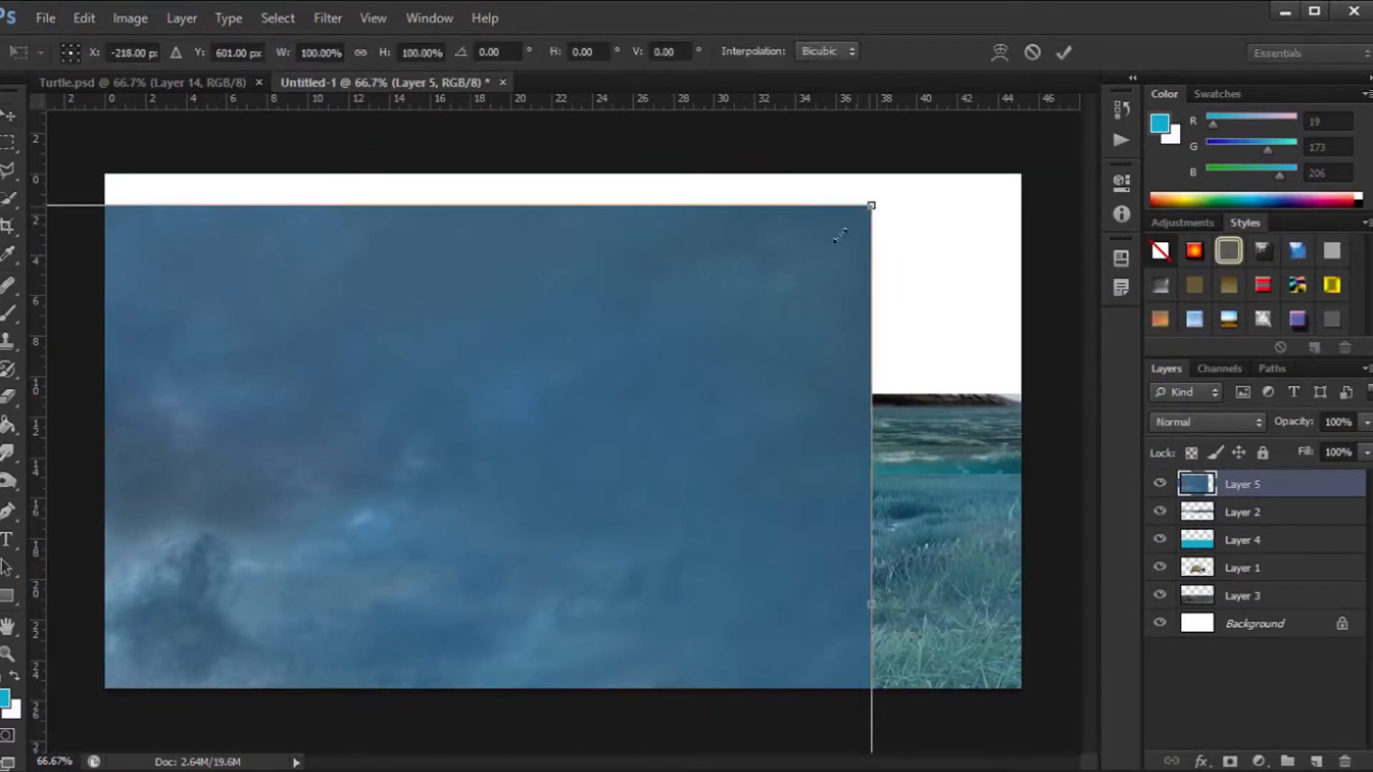
{"action": "left_click_drag", "start_coordinate": [871, 206], "coordinate": [240, 478]}
{"action": "left_click_drag", "start_coordinate": [195, 570], "coordinate": [623, 261]}
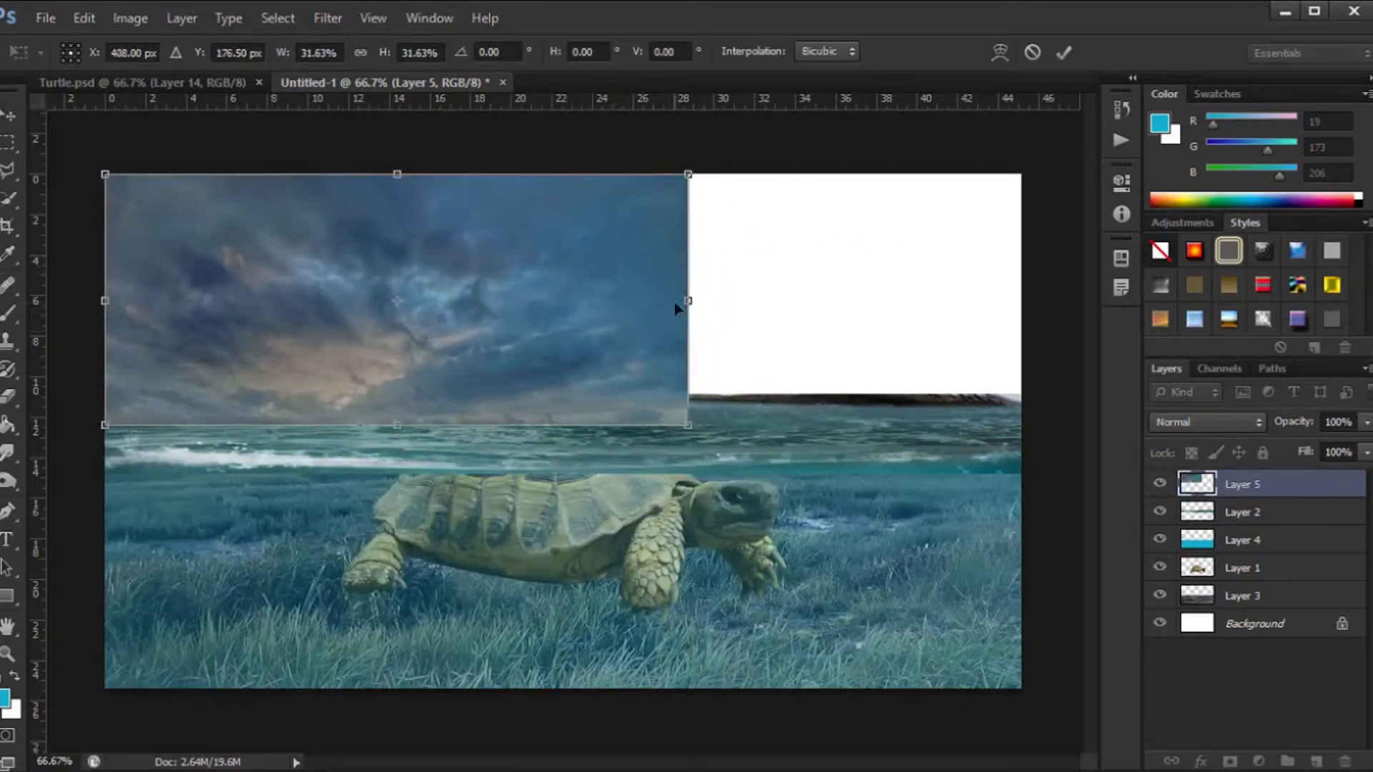
{"action": "left_click_drag", "start_coordinate": [688, 300], "coordinate": [1021, 300]}
{"action": "left_click_drag", "start_coordinate": [568, 424], "coordinate": [568, 408]}
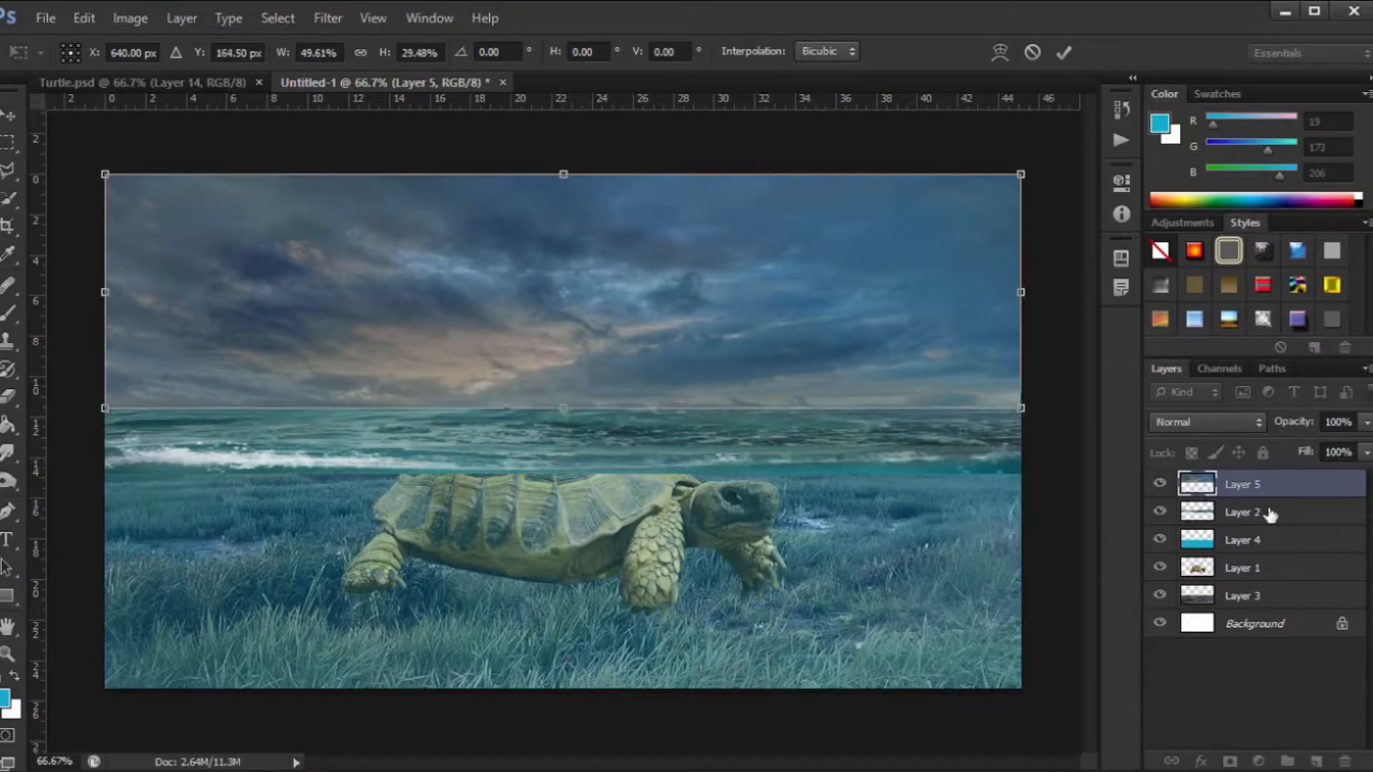
{"action": "key", "text": "Return"}
{"action": "left_click_drag", "start_coordinate": [1296, 487], "coordinate": [1282, 595]}
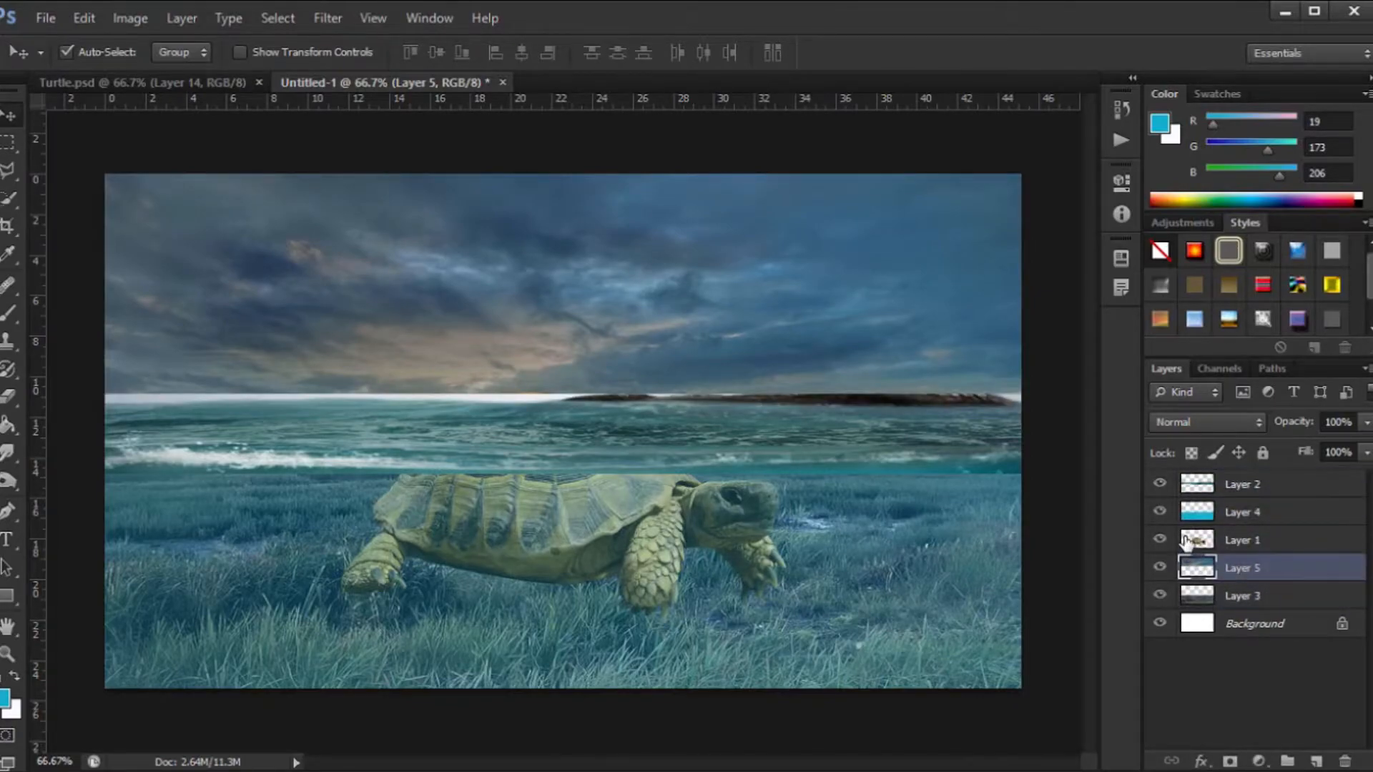
Add a layer mask to the water surface layer and set up a soft black 60 px brush at 69% opacity
{"action": "left_click", "coordinate": [1261, 485]}
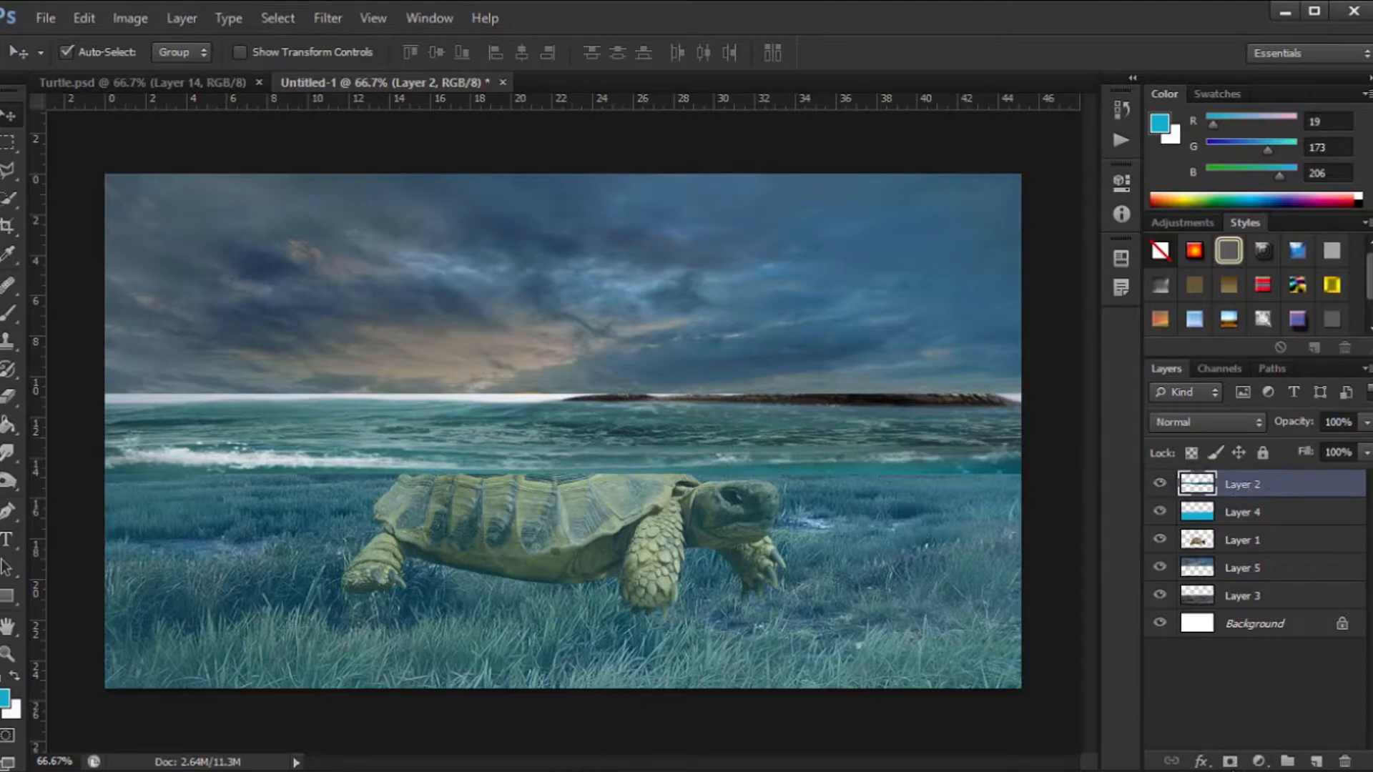
{"action": "left_click", "coordinate": [1230, 763]}
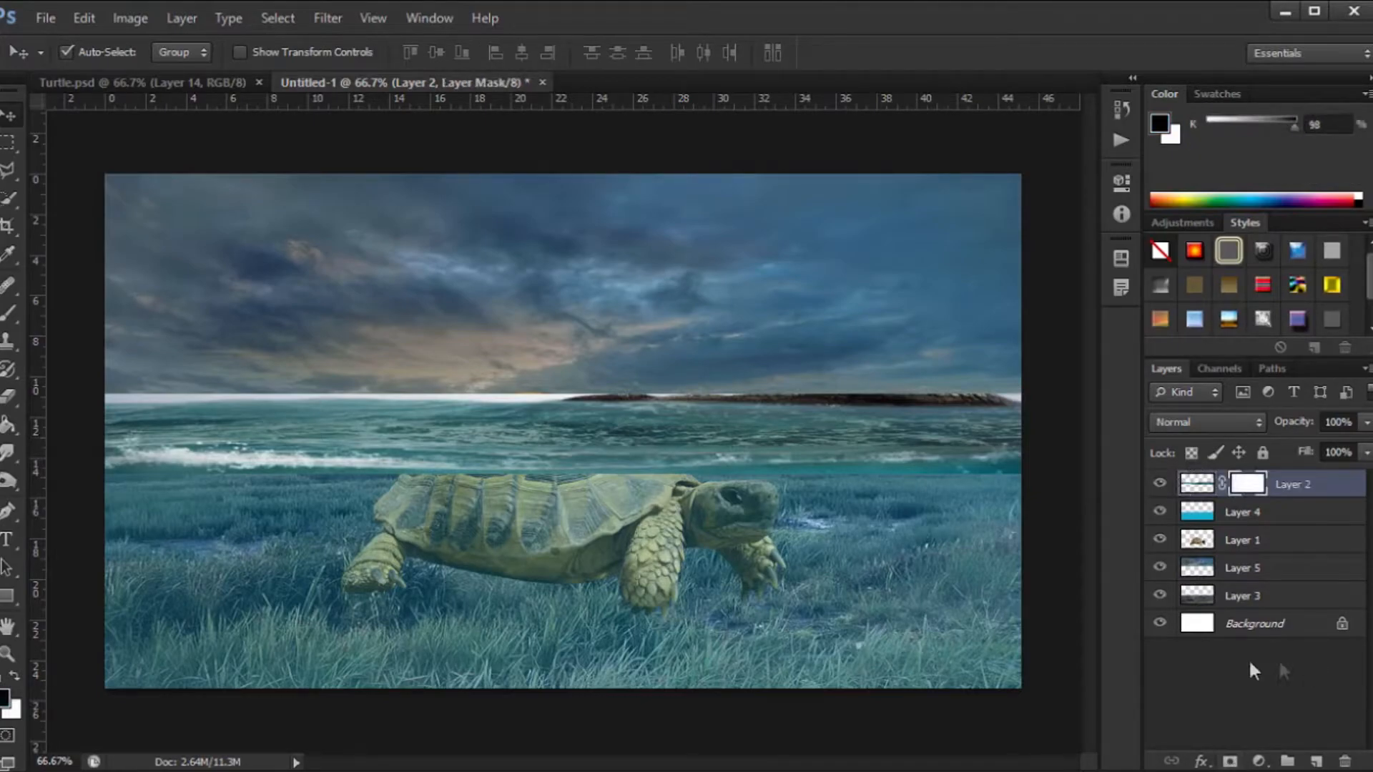
{"action": "left_click", "coordinate": [10, 314]}
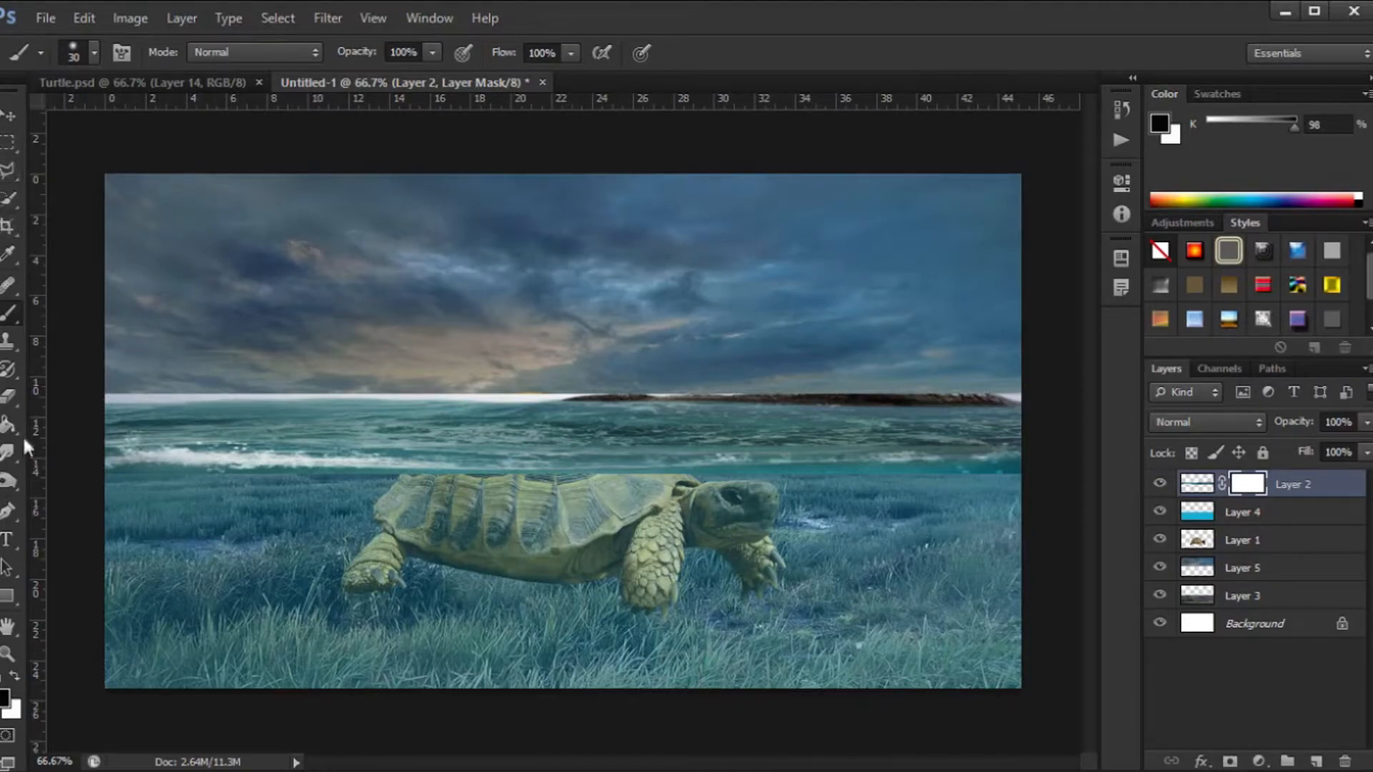
{"action": "left_click", "coordinate": [433, 53]}
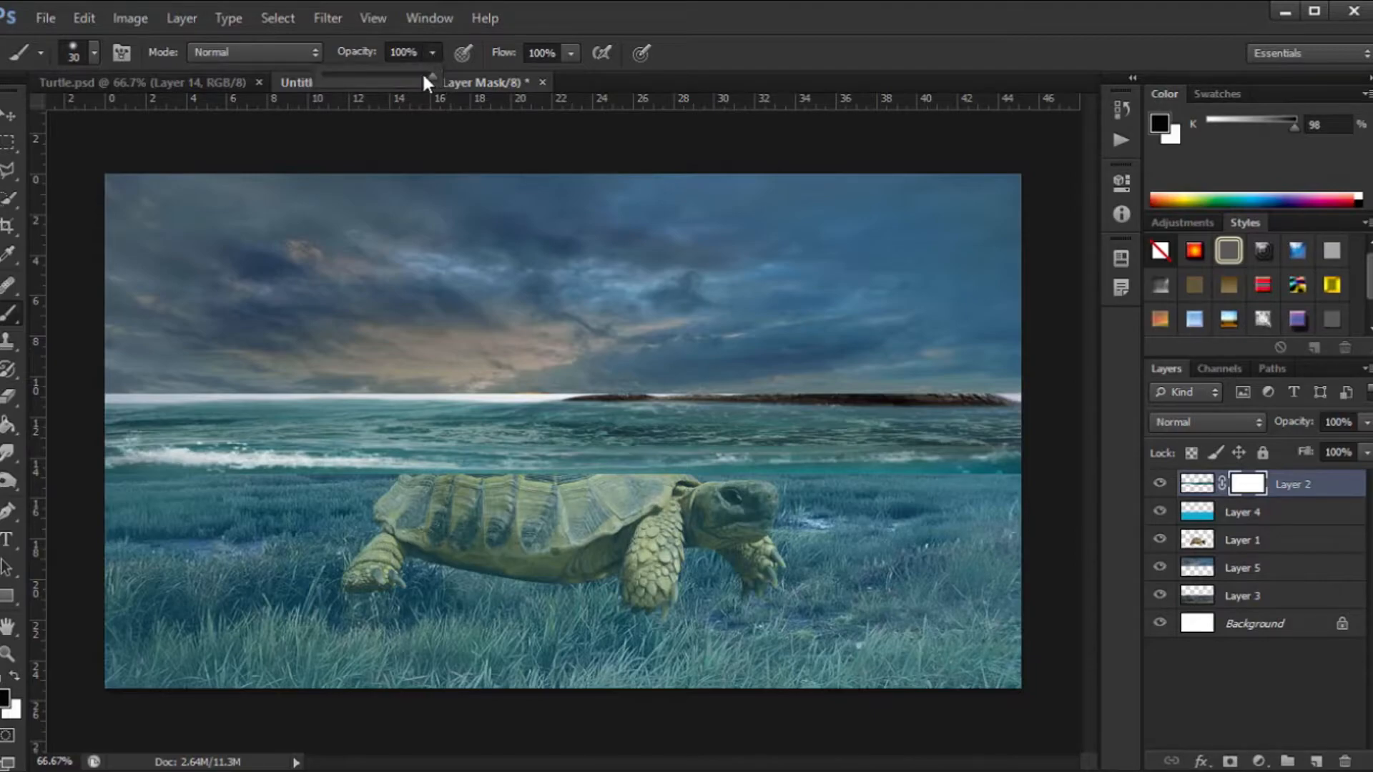
{"action": "left_click_drag", "start_coordinate": [381, 84], "coordinate": [372, 84]}
{"action": "left_click", "coordinate": [93, 53]}
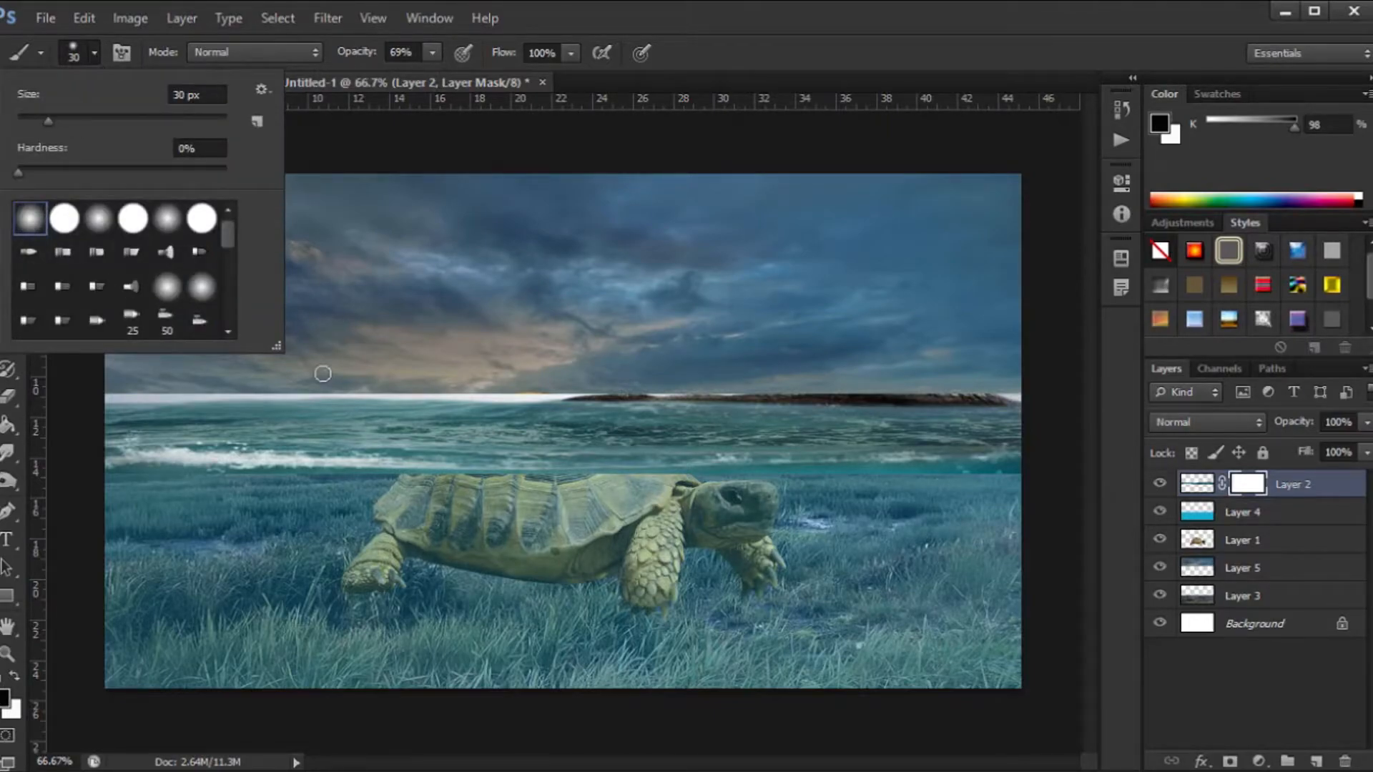
{"action": "left_click", "coordinate": [339, 356]}
{"action": "key", "text": "bracketright"}
{"action": "key", "text": "bracketright"}
{"action": "key", "text": "bracketright"}
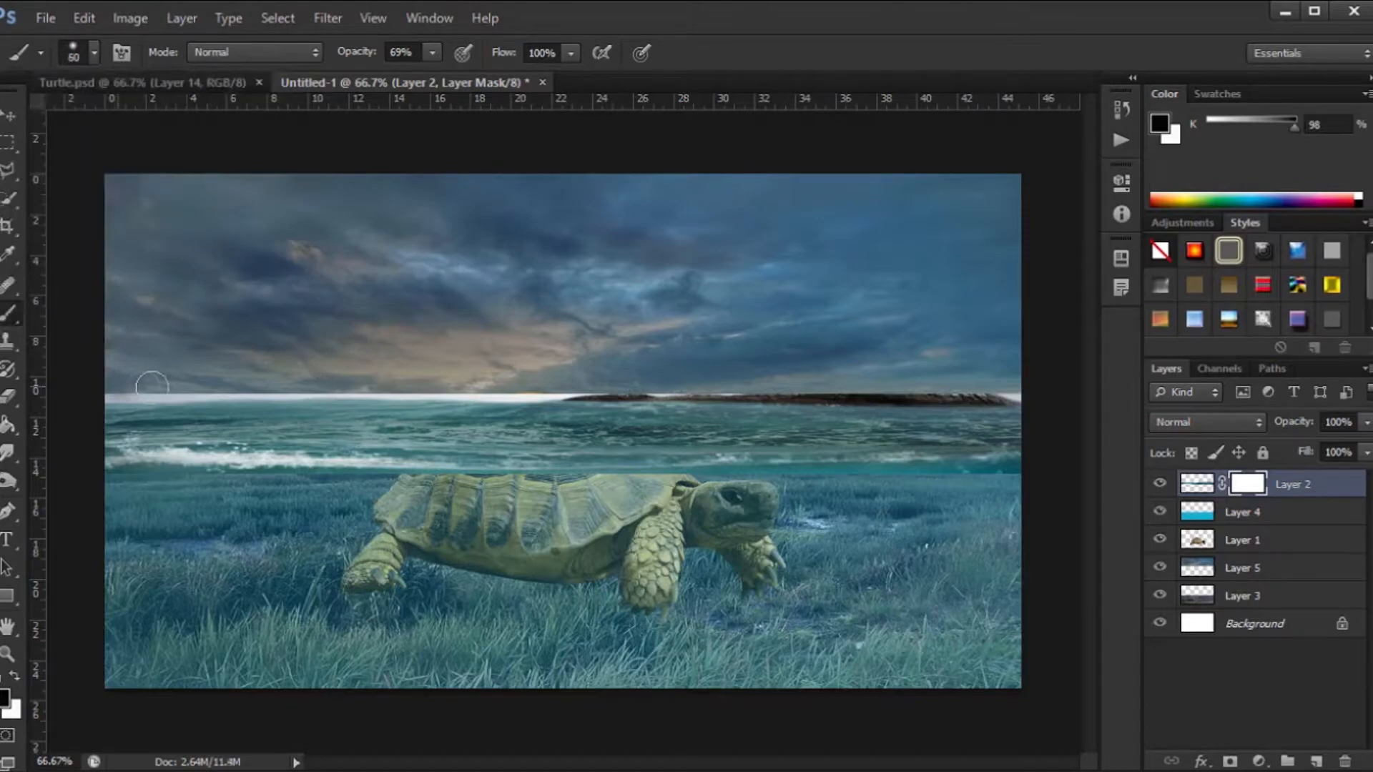
Paint black on the water layer's mask along the horizon to blend its hard upper edge into the sky
{"action": "mouse_move", "coordinate": [141, 380]}
{"action": "left_mouse_down"}
{"action": "mouse_move", "coordinate": [109, 382]}
{"action": "mouse_move", "coordinate": [250, 381]}
{"action": "mouse_move", "coordinate": [203, 375]}
{"action": "mouse_move", "coordinate": [323, 400]}
{"action": "mouse_move", "coordinate": [263, 385]}
{"action": "mouse_move", "coordinate": [380, 377]}
{"action": "mouse_move", "coordinate": [307, 367]}
{"action": "mouse_move", "coordinate": [397, 382]}
{"action": "mouse_move", "coordinate": [351, 364]}
{"action": "mouse_move", "coordinate": [516, 391]}
{"action": "mouse_move", "coordinate": [424, 376]}
{"action": "mouse_move", "coordinate": [989, 386]}
{"action": "left_mouse_up"}
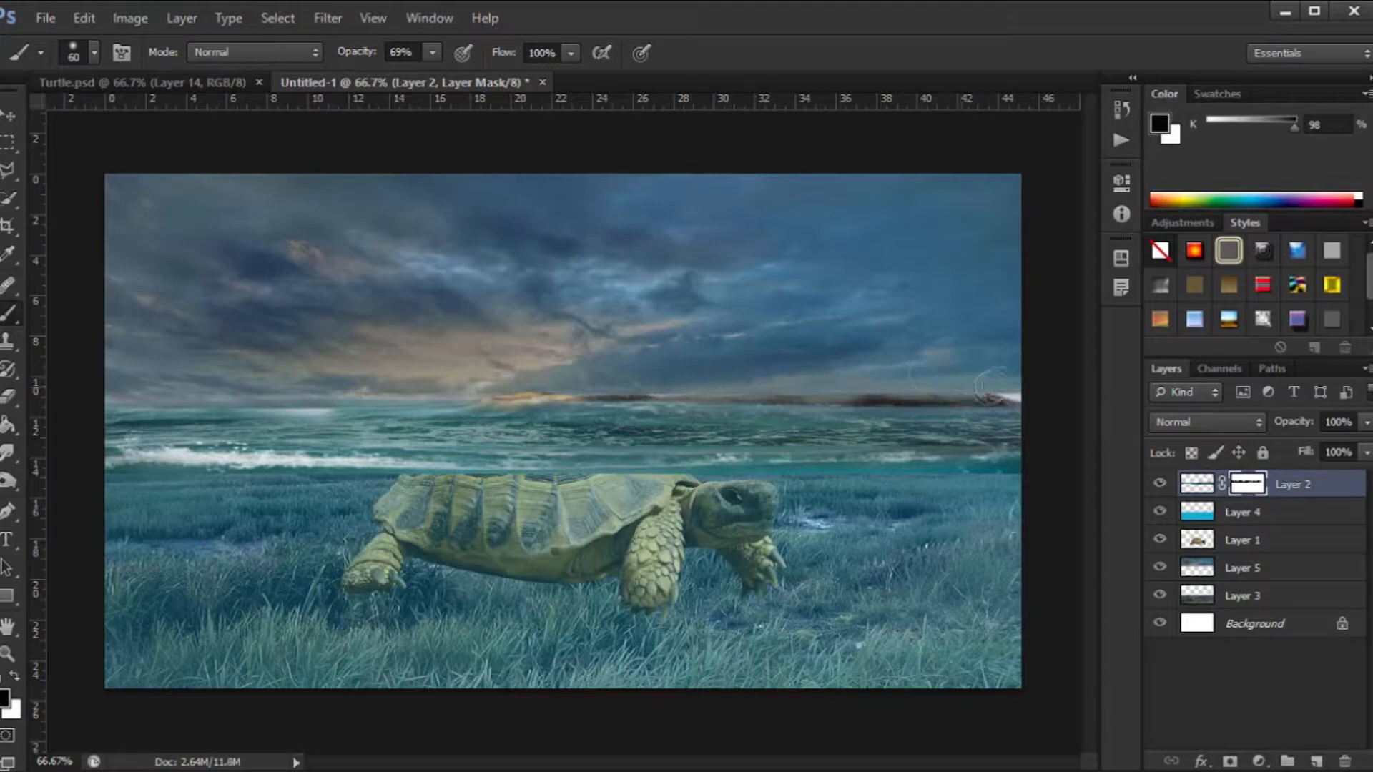
{"action": "mouse_move", "coordinate": [849, 386]}
{"action": "left_mouse_down"}
{"action": "mouse_move", "coordinate": [1010, 381]}
{"action": "mouse_move", "coordinate": [779, 379]}
{"action": "left_mouse_up"}
{"action": "mouse_move", "coordinate": [333, 363]}
{"action": "left_mouse_down"}
{"action": "mouse_move", "coordinate": [152, 386]}
{"action": "mouse_move", "coordinate": [436, 382]}
{"action": "left_mouse_up"}
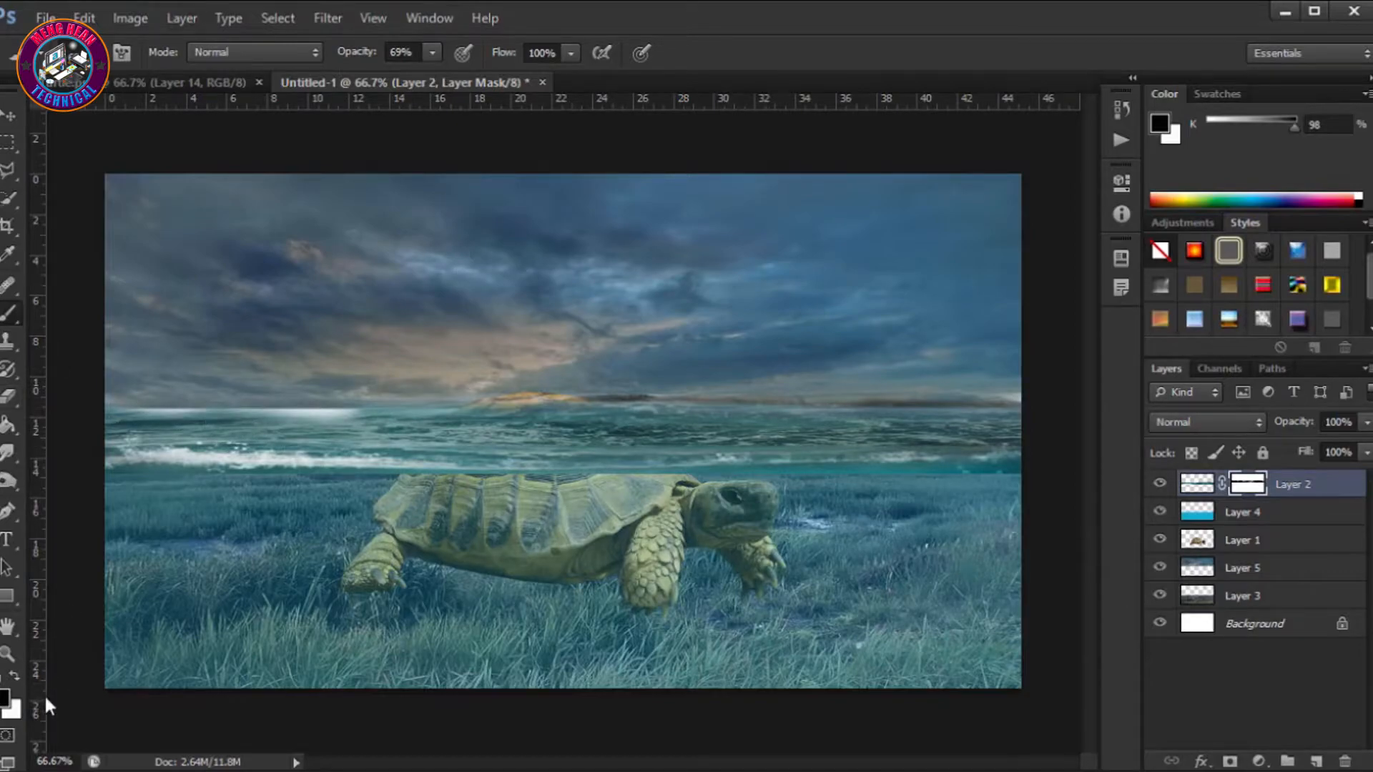
Paint white on the mask to restore the over-erased water at the left end of the horizon, then switch back to black
{"action": "left_click", "coordinate": [14, 674]}
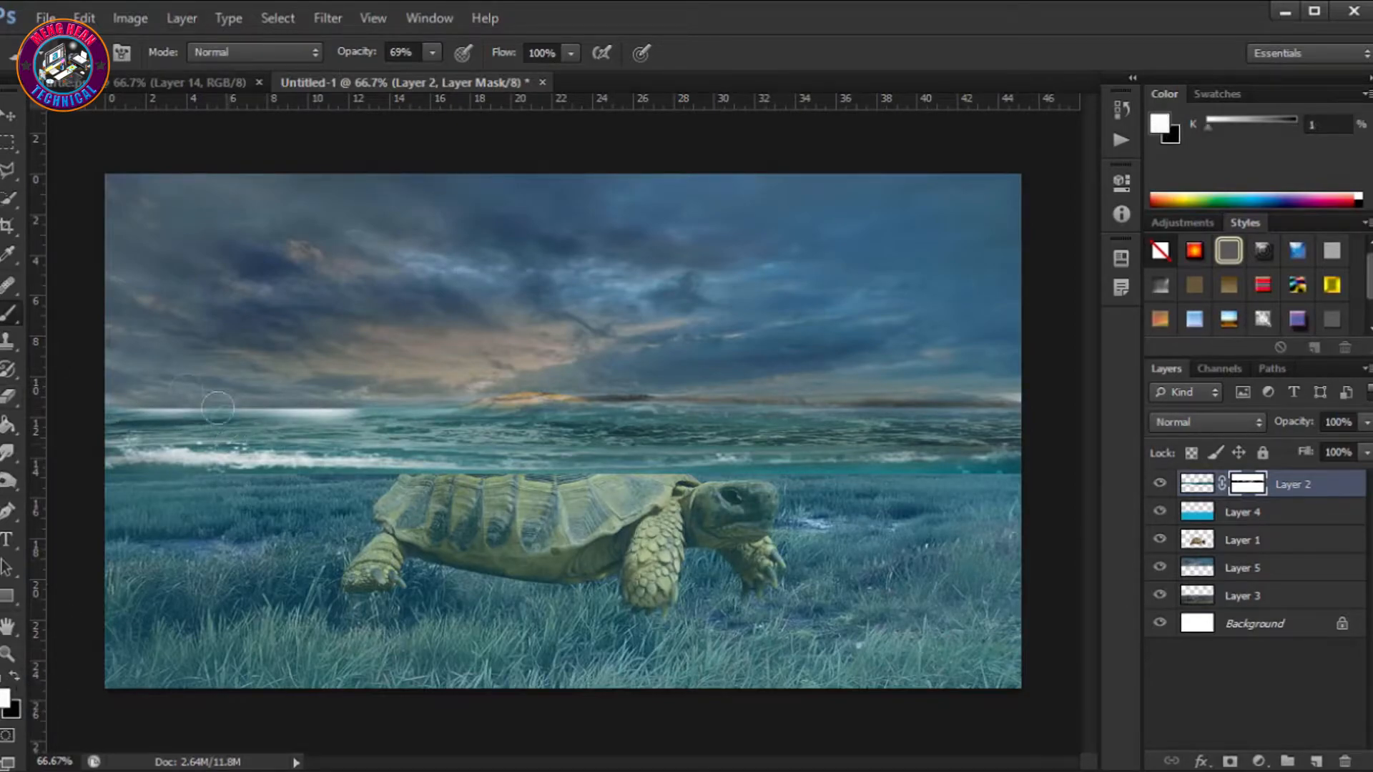
{"action": "mouse_move", "coordinate": [249, 426]}
{"action": "left_mouse_down"}
{"action": "mouse_move", "coordinate": [336, 427]}
{"action": "mouse_move", "coordinate": [211, 430]}
{"action": "mouse_move", "coordinate": [265, 435]}
{"action": "mouse_move", "coordinate": [93, 417]}
{"action": "mouse_move", "coordinate": [359, 424]}
{"action": "mouse_move", "coordinate": [147, 415]}
{"action": "mouse_move", "coordinate": [283, 429]}
{"action": "left_mouse_up"}
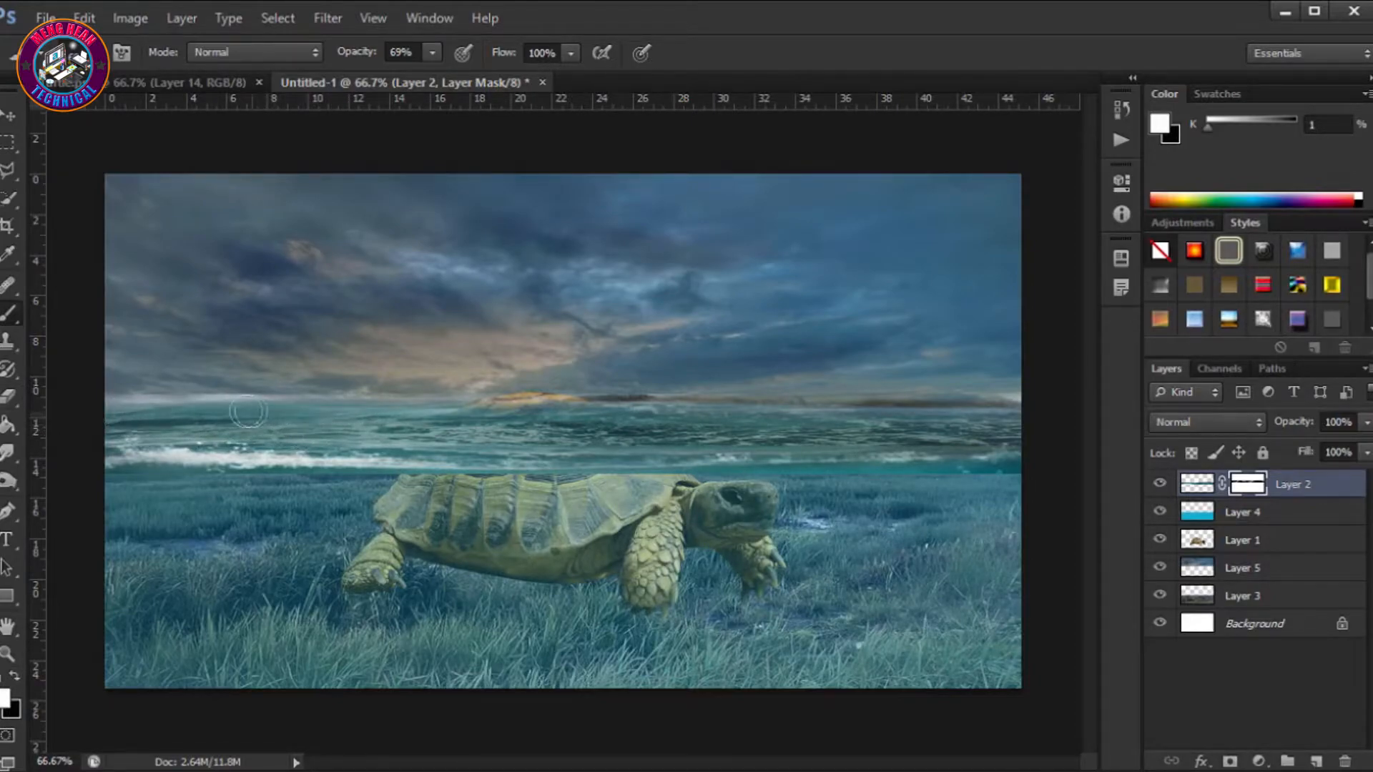
{"action": "left_click", "coordinate": [15, 676]}
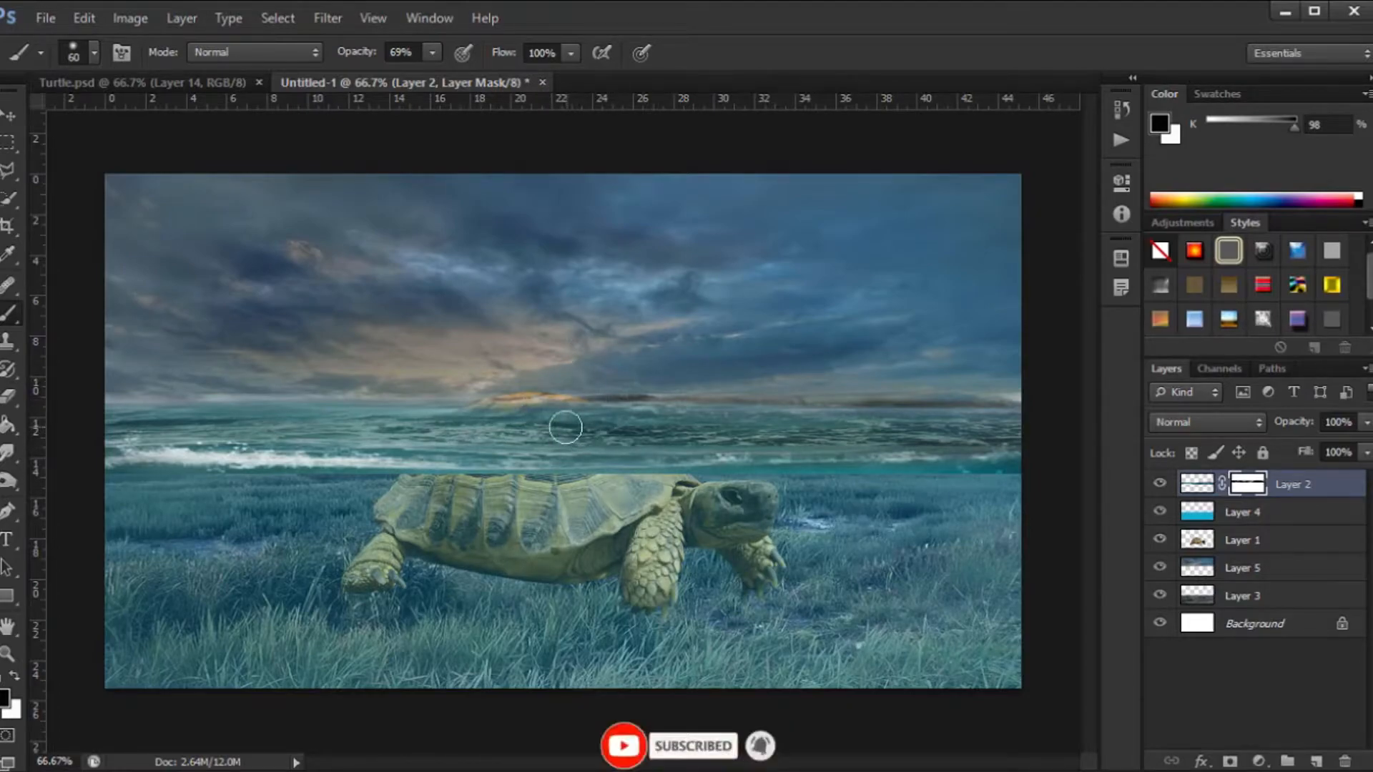
Lower the water surface layer's opacity to 56% to reveal the turtle's shell through it
{"action": "left_click", "coordinate": [1343, 422]}
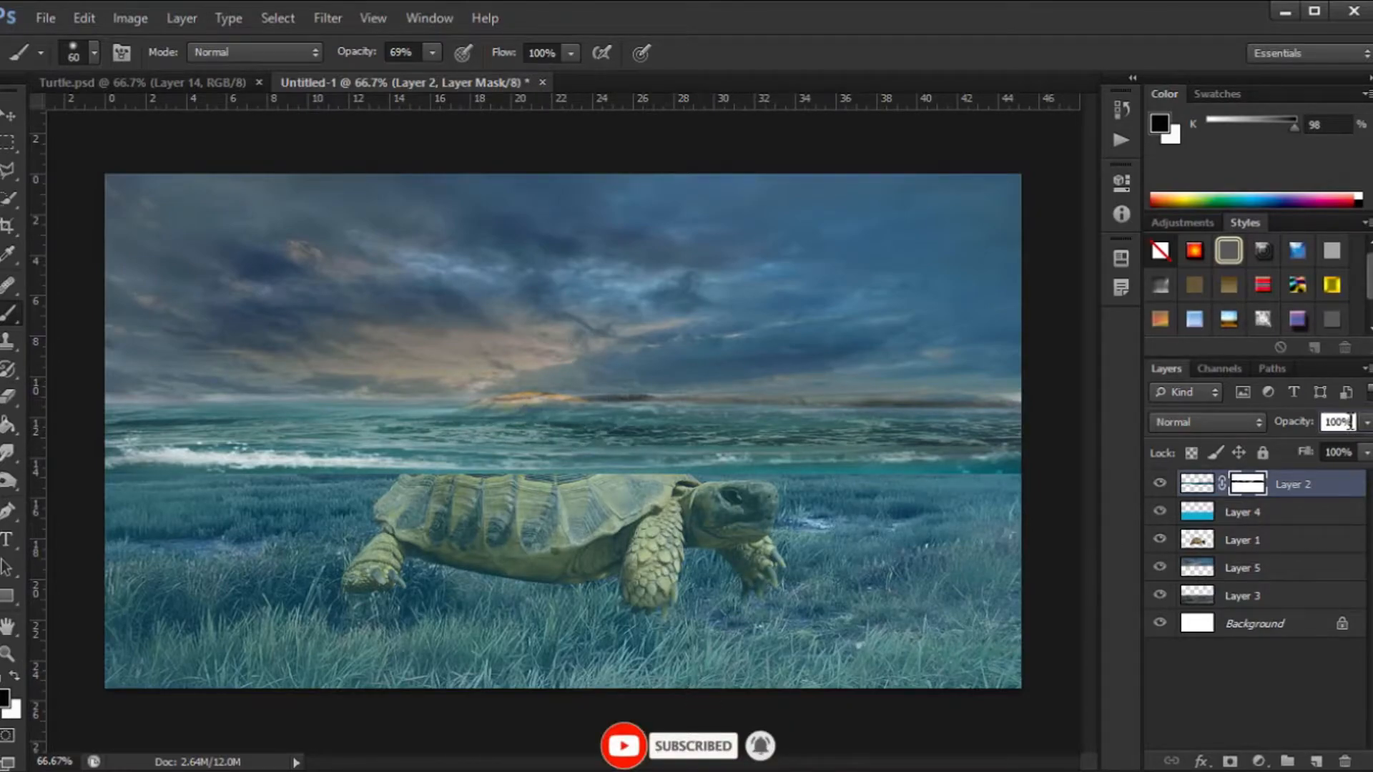
{"action": "scroll", "coordinate": [1347, 423], "scroll_direction": "down", "scroll_amount": 3}
{"action": "scroll", "coordinate": [1349, 422], "scroll_direction": "down", "scroll_amount": 20}
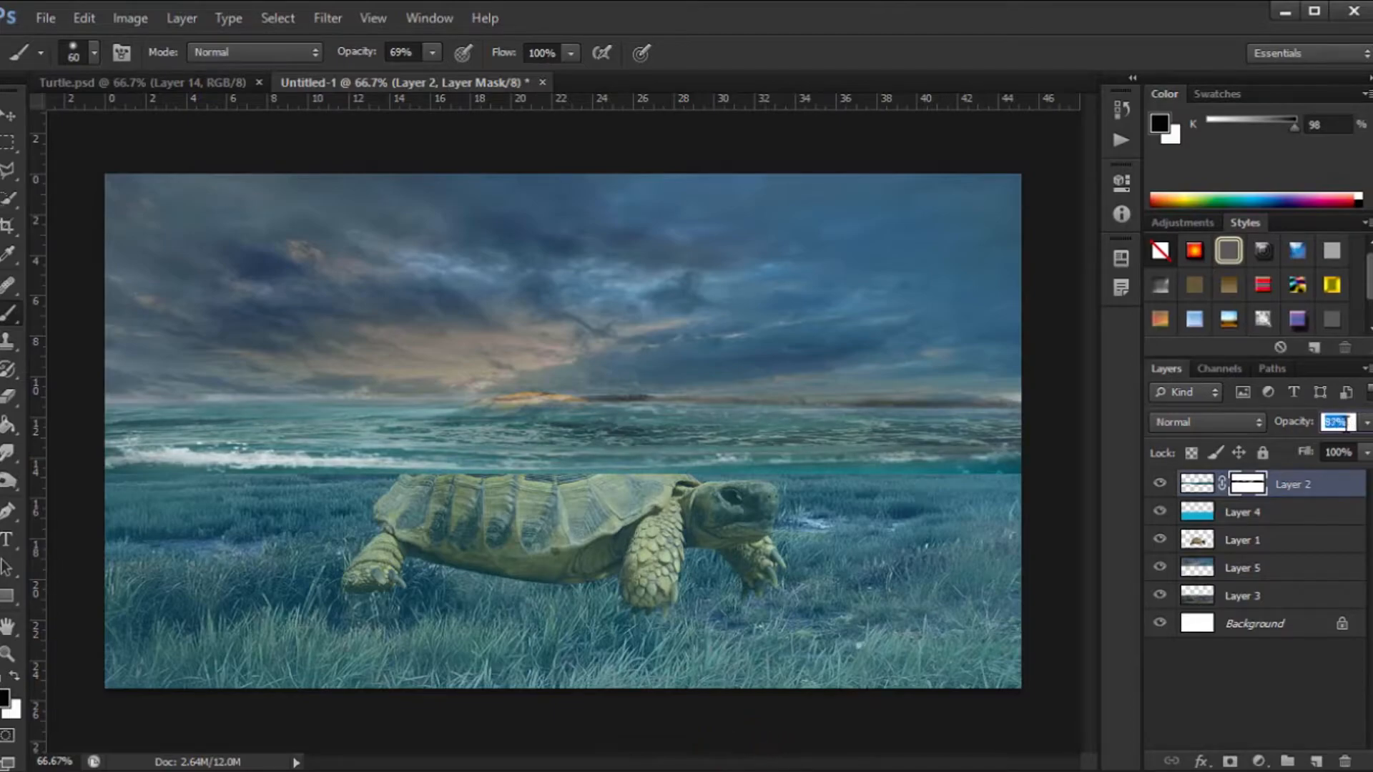
{"action": "scroll", "coordinate": [1349, 423], "scroll_direction": "down", "scroll_amount": 17}
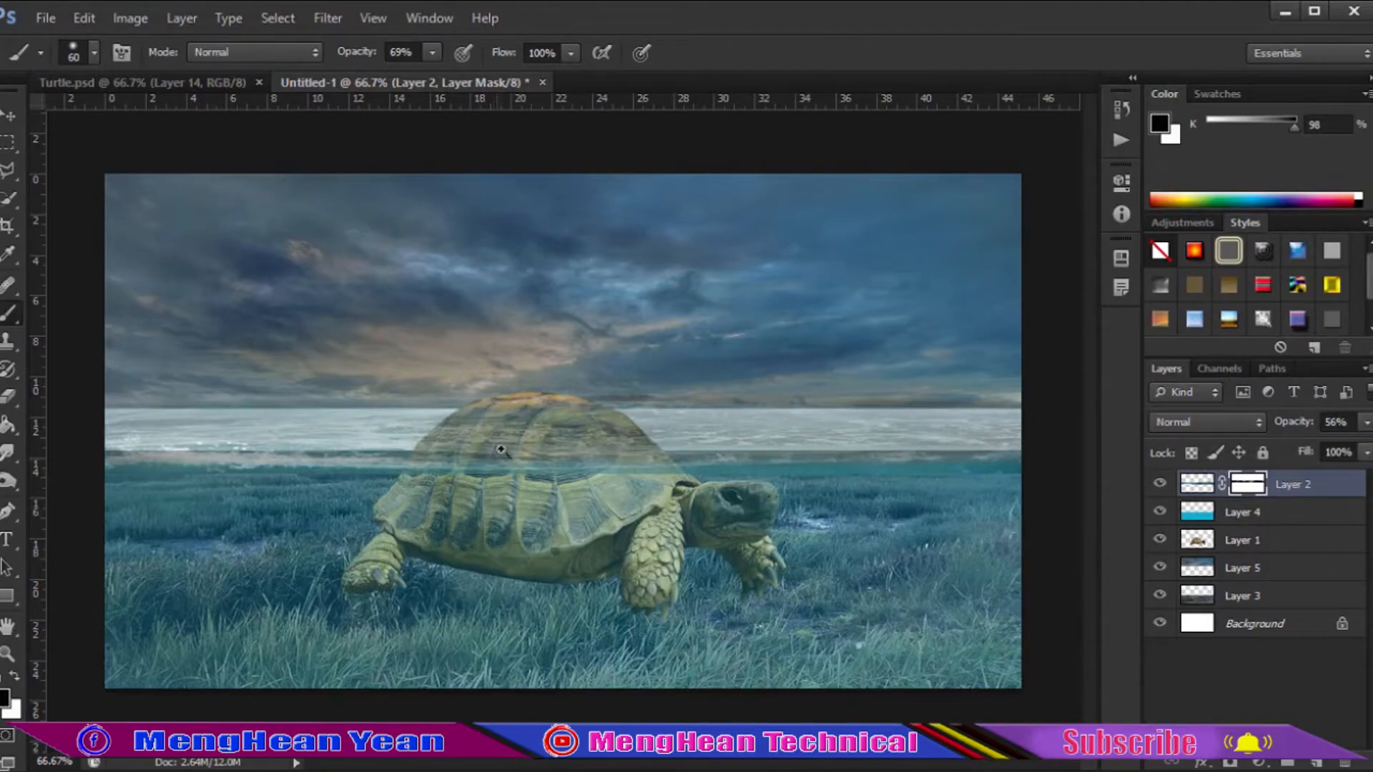
Paint black on the water layer's mask over the upper shell, refining the edges with an 8 px brush, and restore the layer's opacity to 100%
{"action": "scroll", "coordinate": [501, 450], "scroll_direction": "up", "scroll_amount": 2}
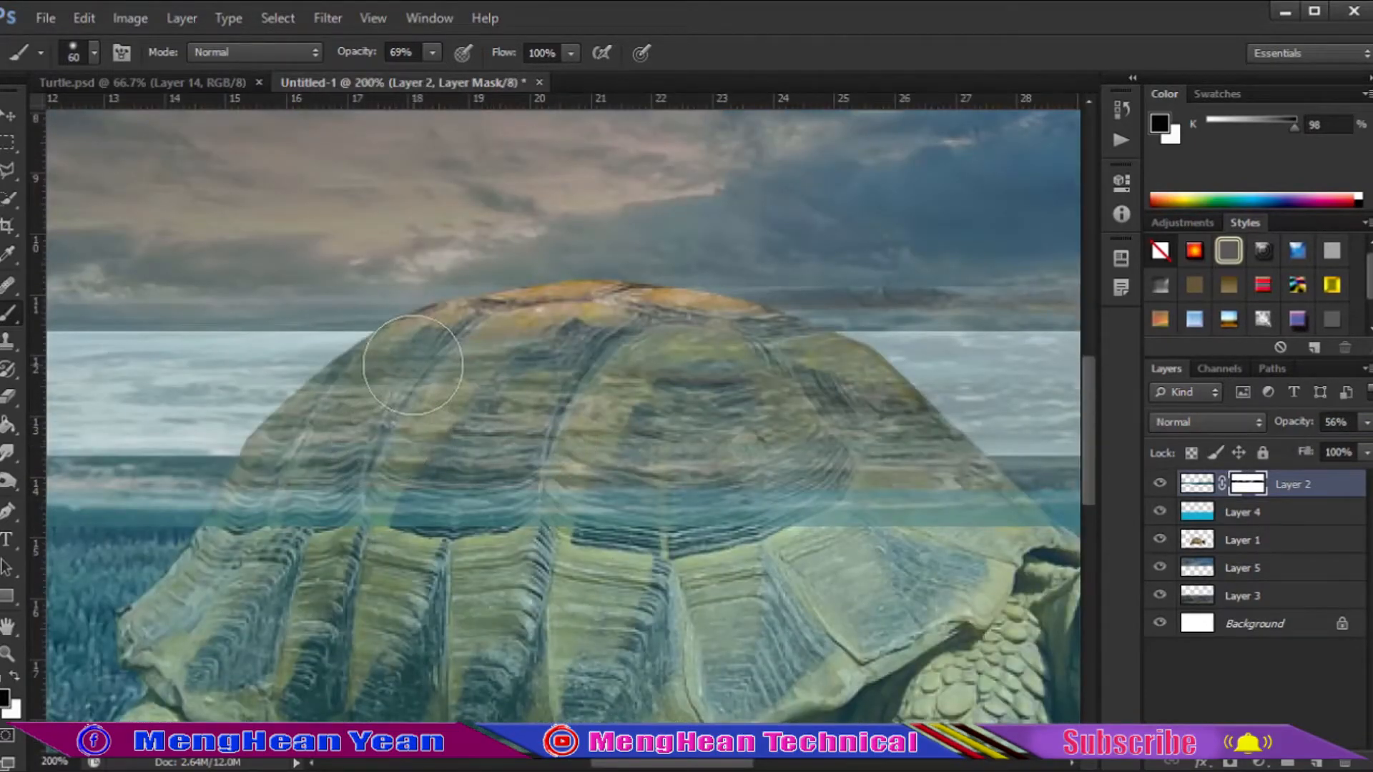
{"action": "mouse_move", "coordinate": [480, 342]}
{"action": "left_mouse_down"}
{"action": "mouse_move", "coordinate": [390, 369]}
{"action": "mouse_move", "coordinate": [404, 392]}
{"action": "mouse_move", "coordinate": [606, 394]}
{"action": "mouse_move", "coordinate": [644, 382]}
{"action": "mouse_move", "coordinate": [631, 364]}
{"action": "mouse_move", "coordinate": [715, 378]}
{"action": "mouse_move", "coordinate": [697, 357]}
{"action": "mouse_move", "coordinate": [790, 372]}
{"action": "mouse_move", "coordinate": [784, 362]}
{"action": "mouse_move", "coordinate": [835, 396]}
{"action": "left_mouse_up"}
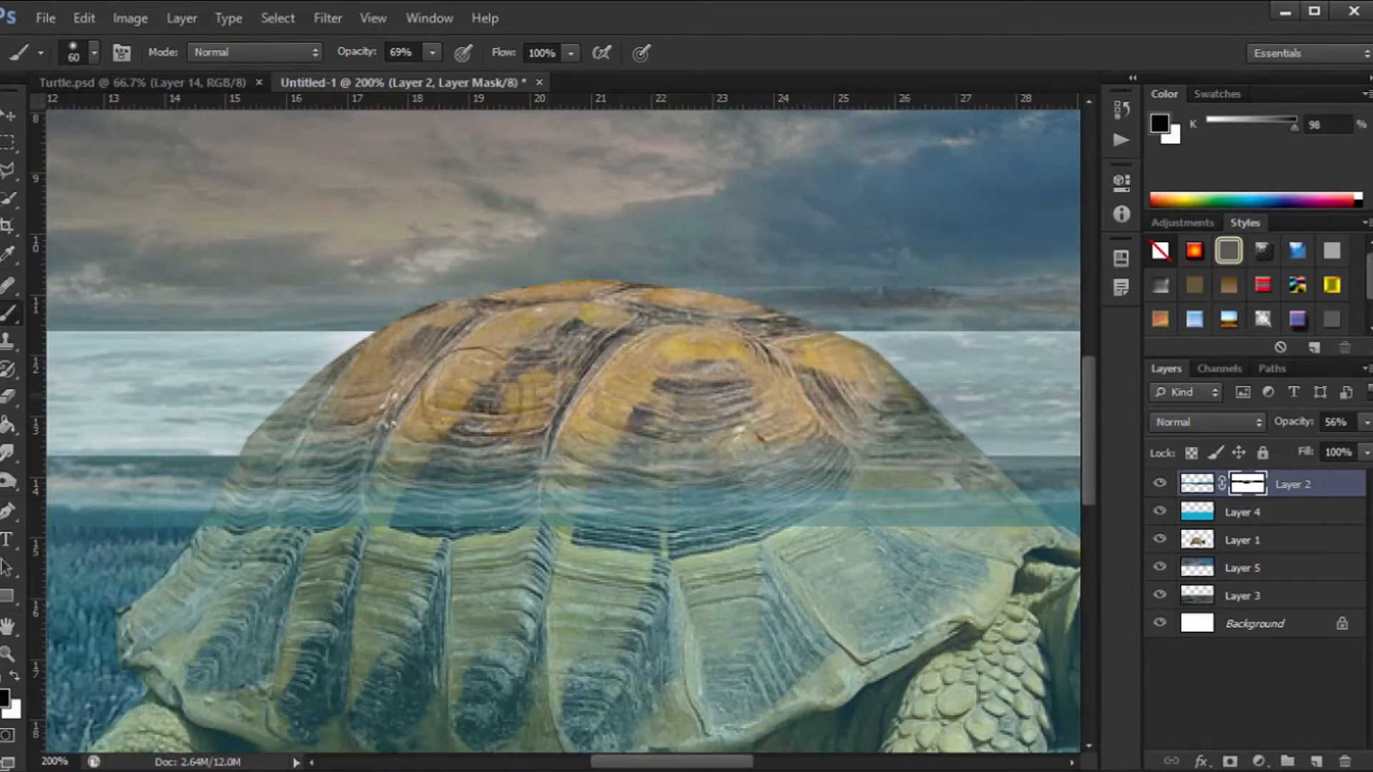
{"action": "key", "text": "bracketleft"}
{"action": "key", "text": "bracketleft"}
{"action": "key", "text": "bracketleft"}
{"action": "key", "text": "bracketleft"}
{"action": "key", "text": "bracketleft"}
{"action": "key", "text": "bracketleft"}
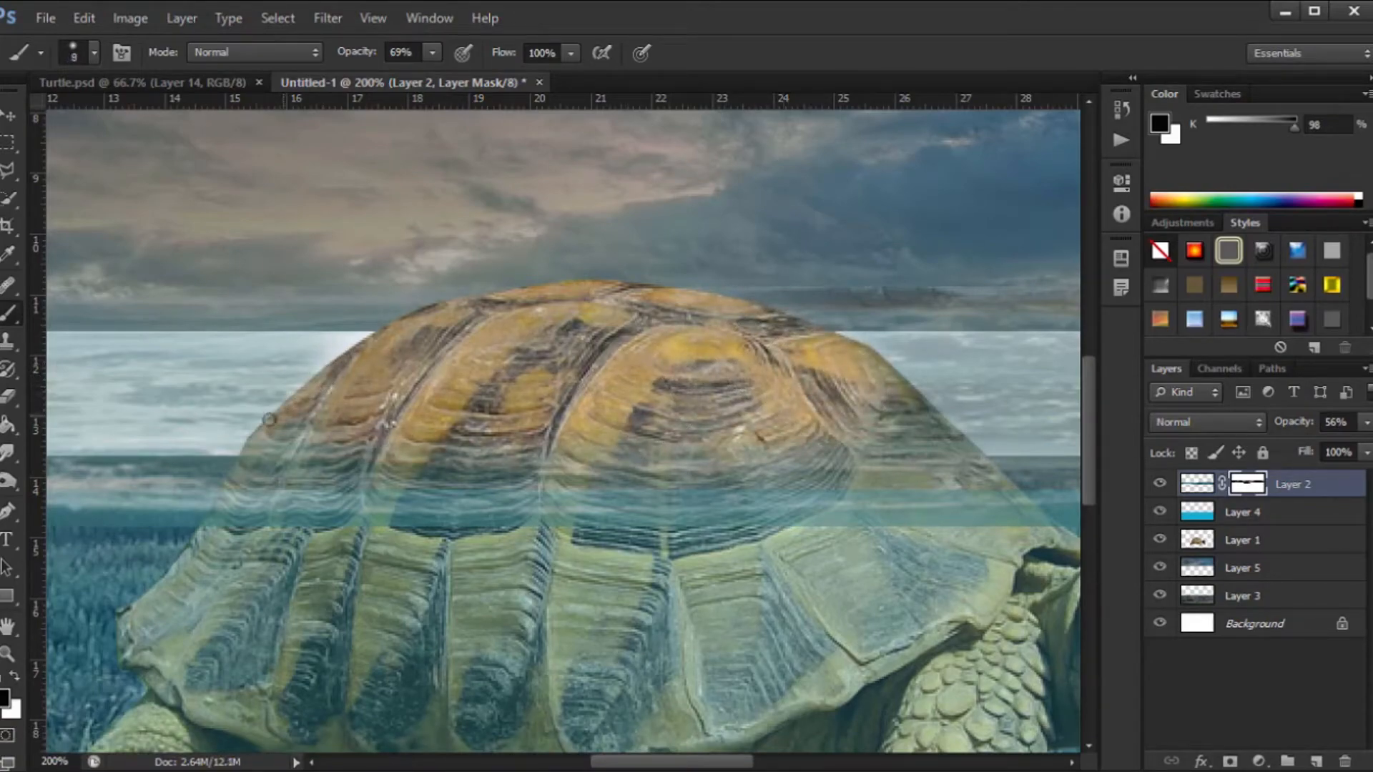
{"action": "key", "text": "bracketleft"}
{"action": "mouse_move", "coordinate": [845, 445]}
{"action": "left_mouse_down"}
{"action": "mouse_move", "coordinate": [945, 447]}
{"action": "mouse_move", "coordinate": [952, 432]}
{"action": "mouse_move", "coordinate": [887, 409]}
{"action": "mouse_move", "coordinate": [921, 391]}
{"action": "left_mouse_up"}
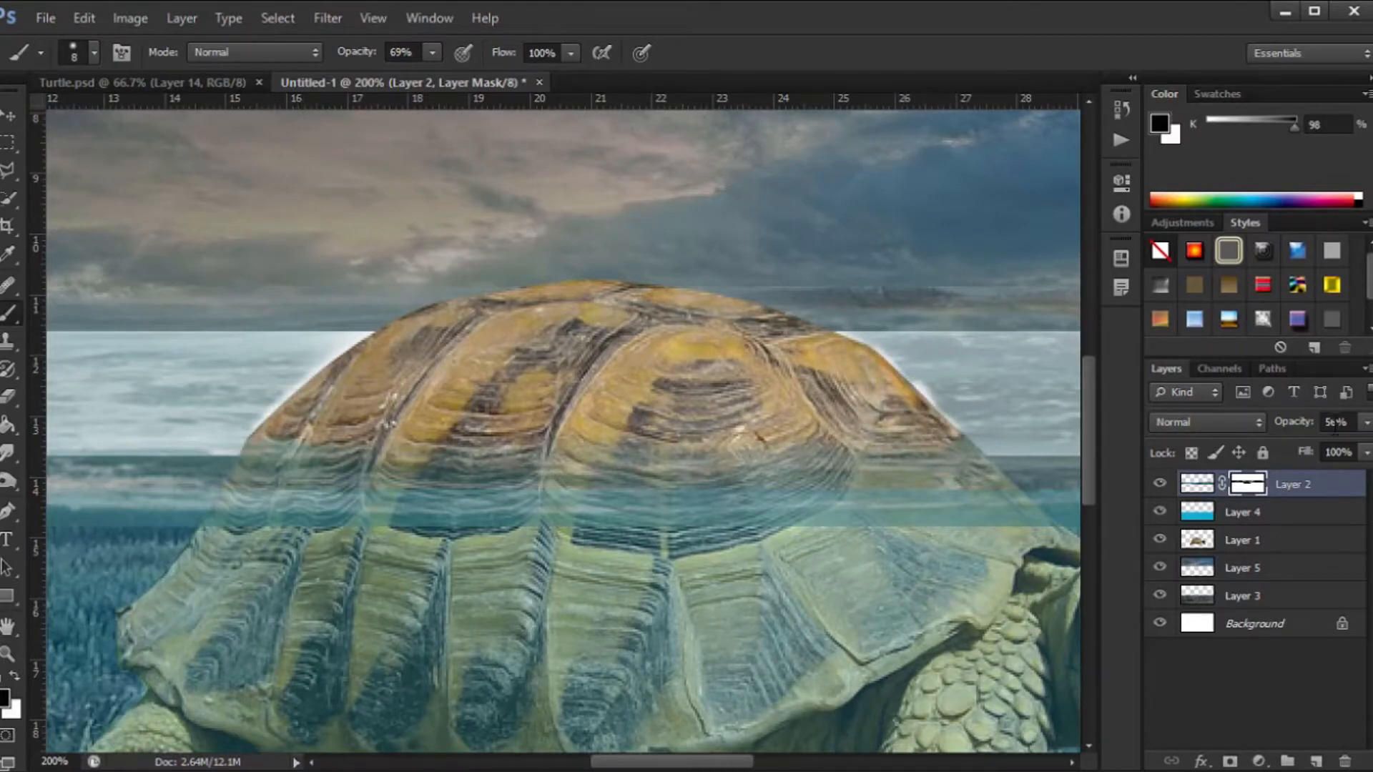
{"action": "left_click", "coordinate": [1366, 424]}
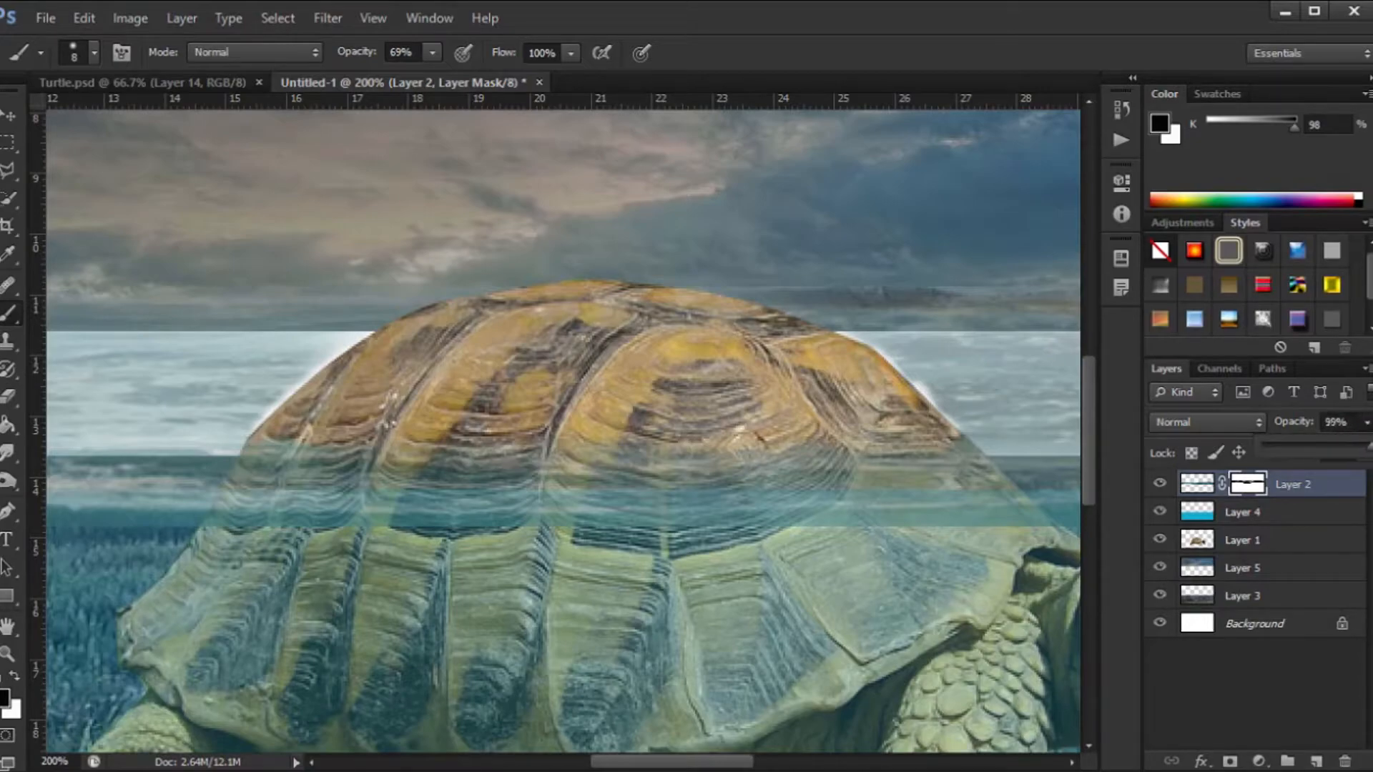
{"action": "left_click_drag", "start_coordinate": [1324, 449], "coordinate": [1347, 466]}
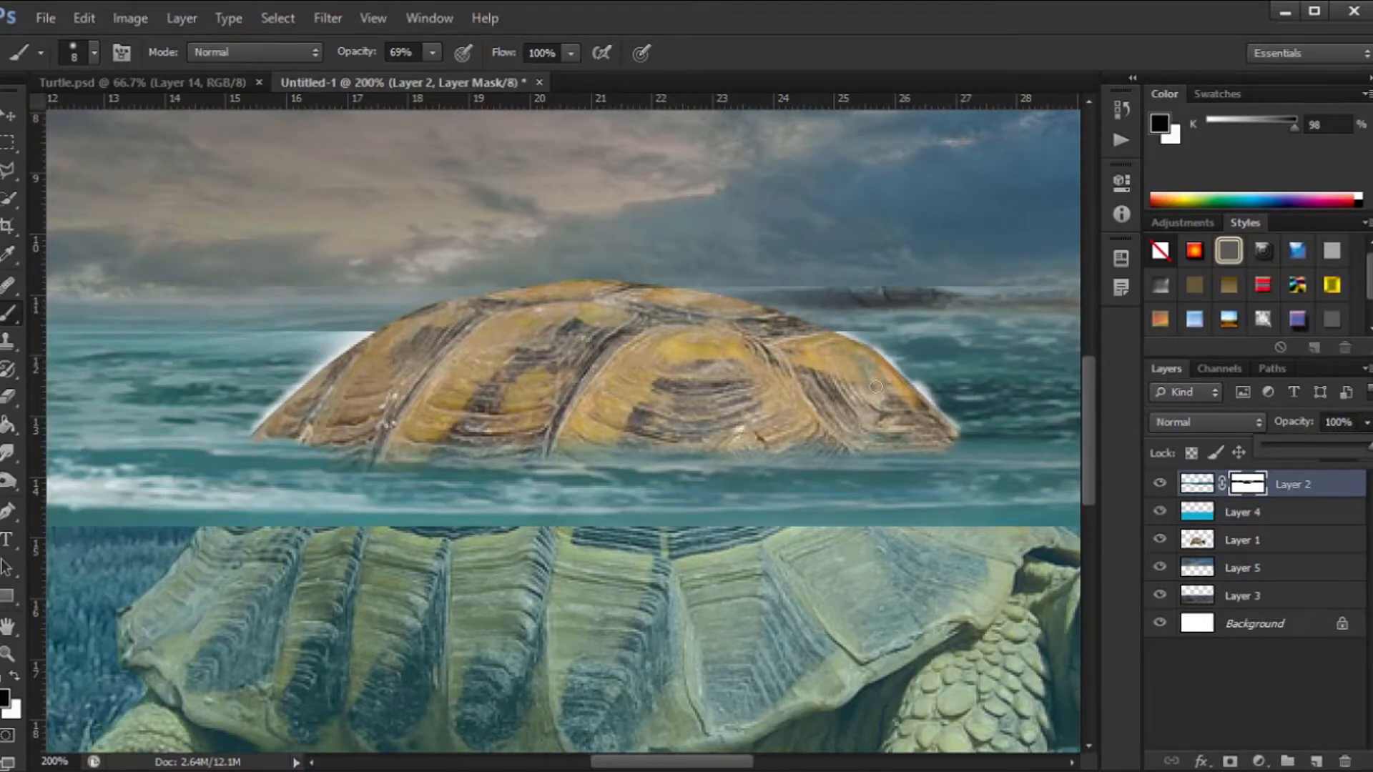
Paint white on the water mask around the shell's outline with 30 px and 10 px brushes to bring the water back against its edges
{"action": "left_click", "coordinate": [11, 673]}
{"action": "key", "text": "bracketright"}
{"action": "key", "text": "bracketright"}
{"action": "key", "text": "bracketright"}
{"action": "key", "text": "bracketright"}
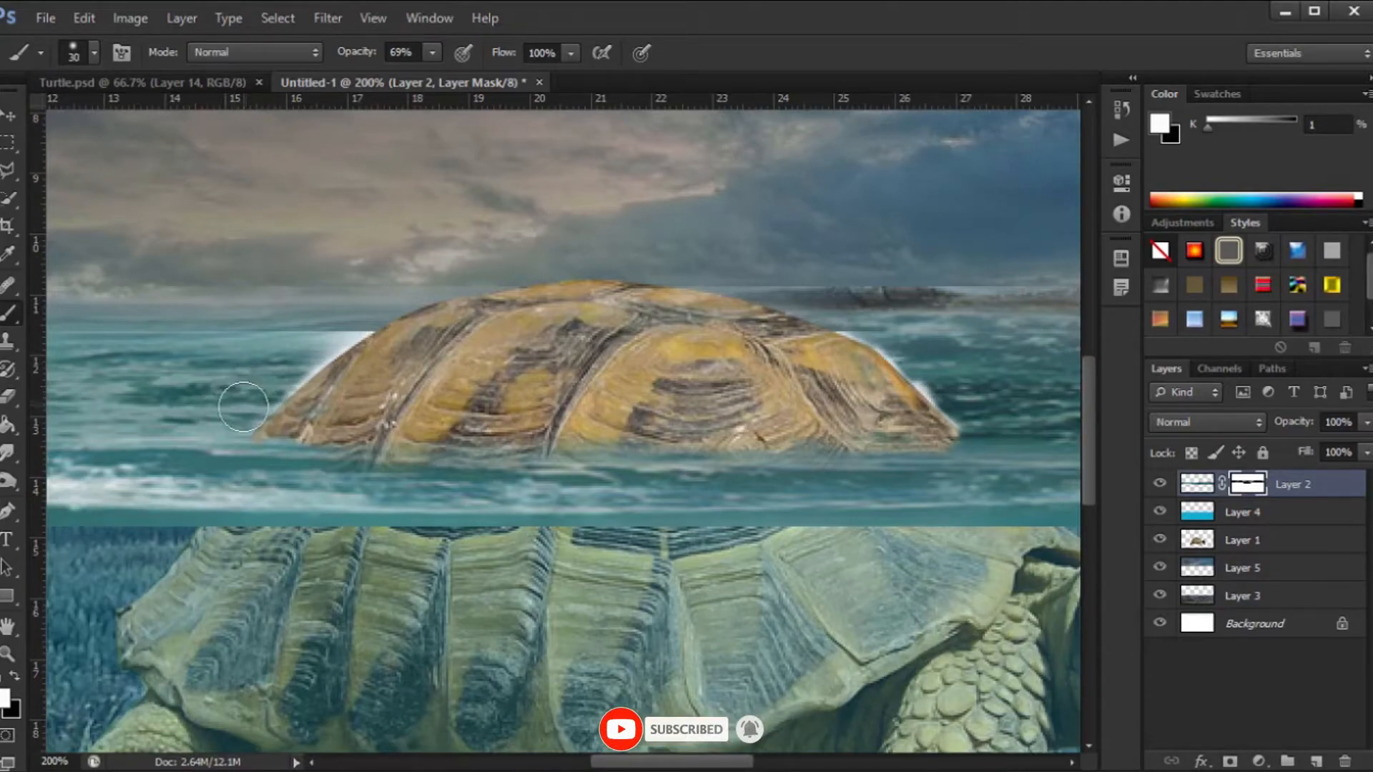
{"action": "left_click_drag", "start_coordinate": [259, 386], "coordinate": [322, 347]}
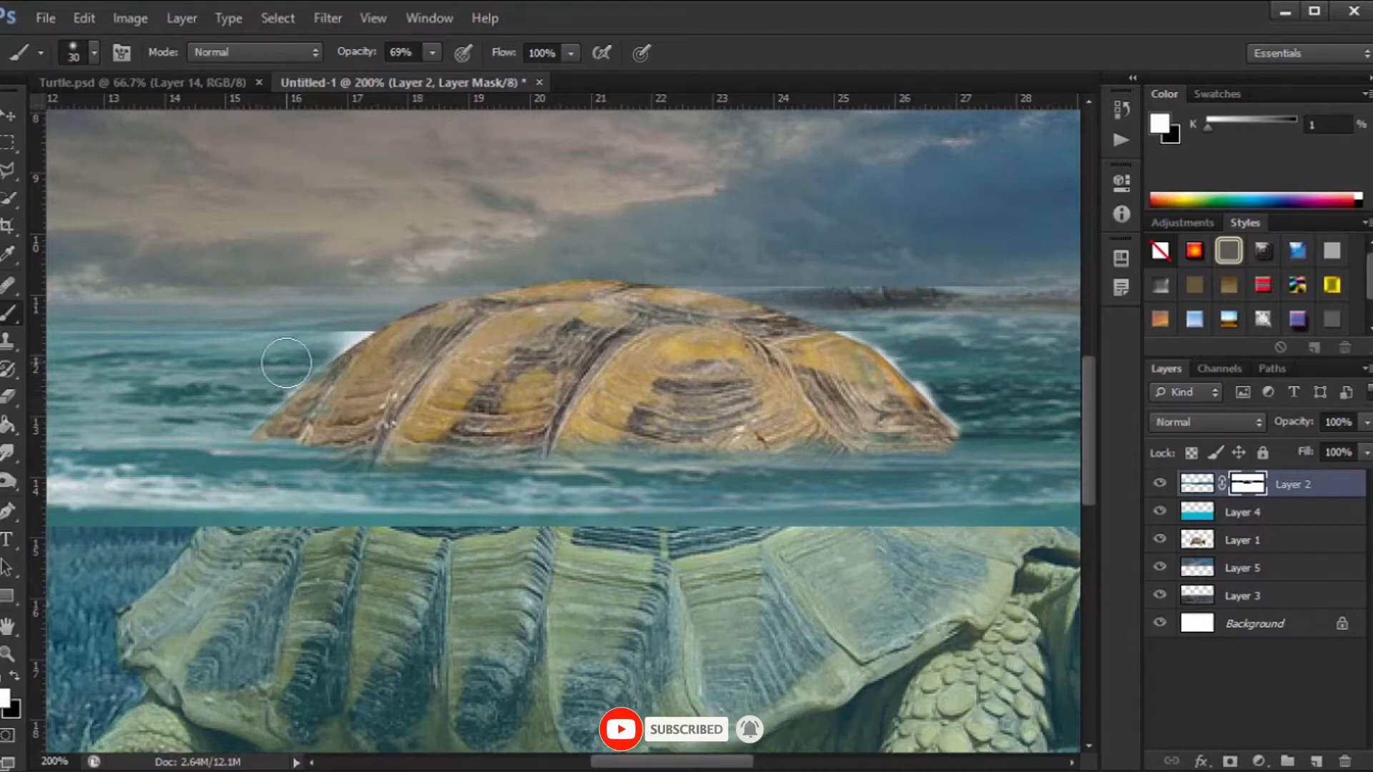
{"action": "mouse_move", "coordinate": [297, 354]}
{"action": "left_mouse_down"}
{"action": "mouse_move", "coordinate": [364, 315]}
{"action": "mouse_move", "coordinate": [303, 328]}
{"action": "left_mouse_up"}
{"action": "mouse_move", "coordinate": [878, 326]}
{"action": "left_mouse_down"}
{"action": "mouse_move", "coordinate": [947, 386]}
{"action": "mouse_move", "coordinate": [976, 437]}
{"action": "left_mouse_up"}
{"action": "key", "text": "bracketleft"}
{"action": "key", "text": "bracketleft"}
{"action": "left_click_drag", "start_coordinate": [379, 298], "coordinate": [319, 307]}
{"action": "left_click", "coordinate": [394, 443], "text": "alt"}
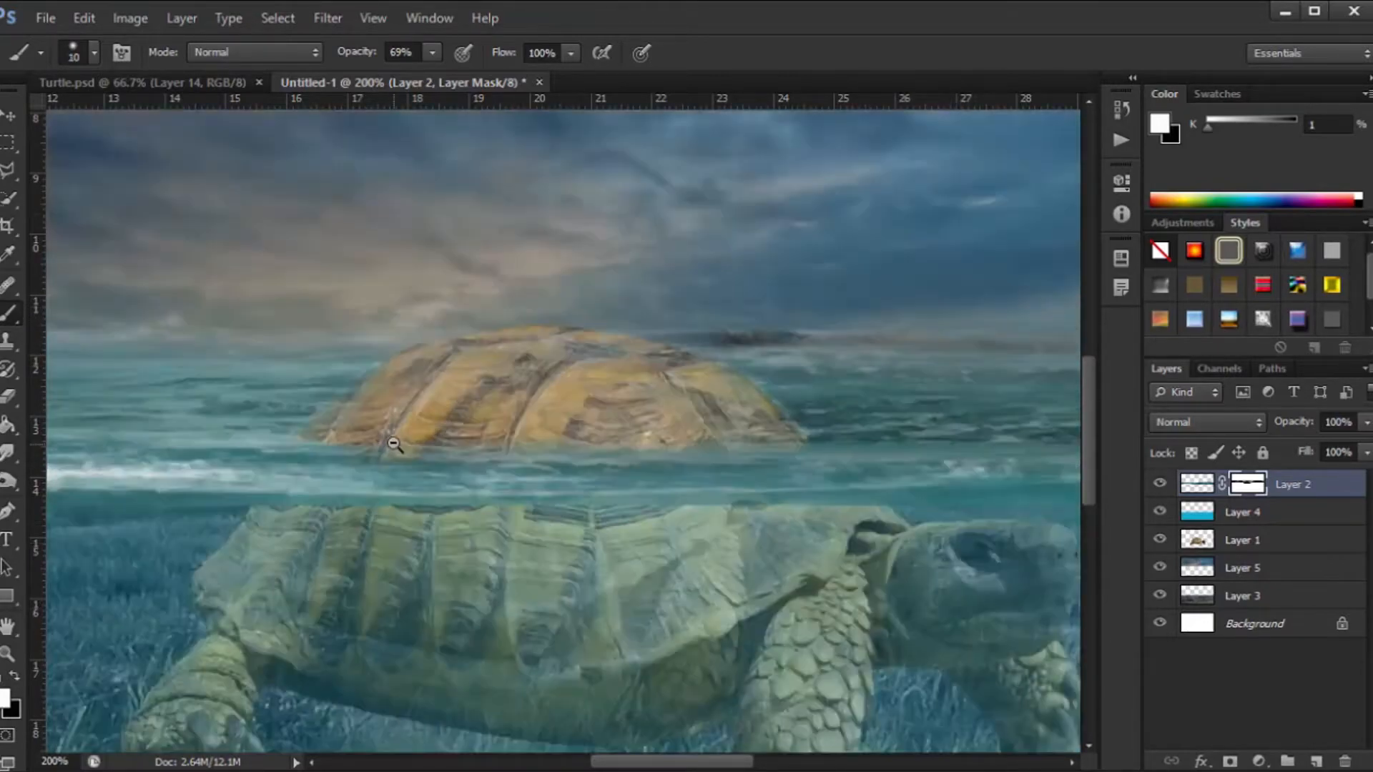
{"action": "left_click", "coordinate": [393, 444], "text": "alt"}
Open the Road-Wallpaper-HD image from New folder
{"action": "left_click", "coordinate": [42, 9]}
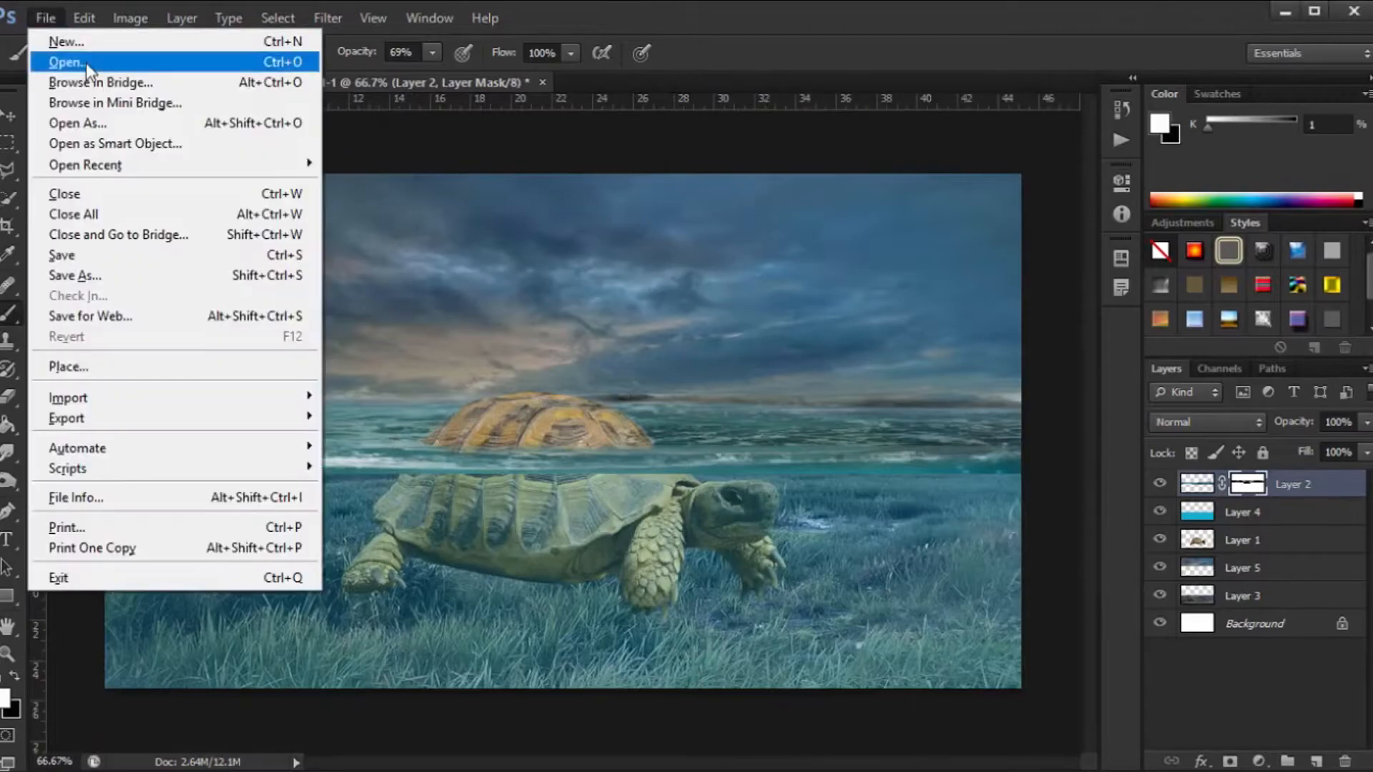
{"action": "left_click", "coordinate": [86, 62]}
{"action": "left_click", "coordinate": [689, 413]}
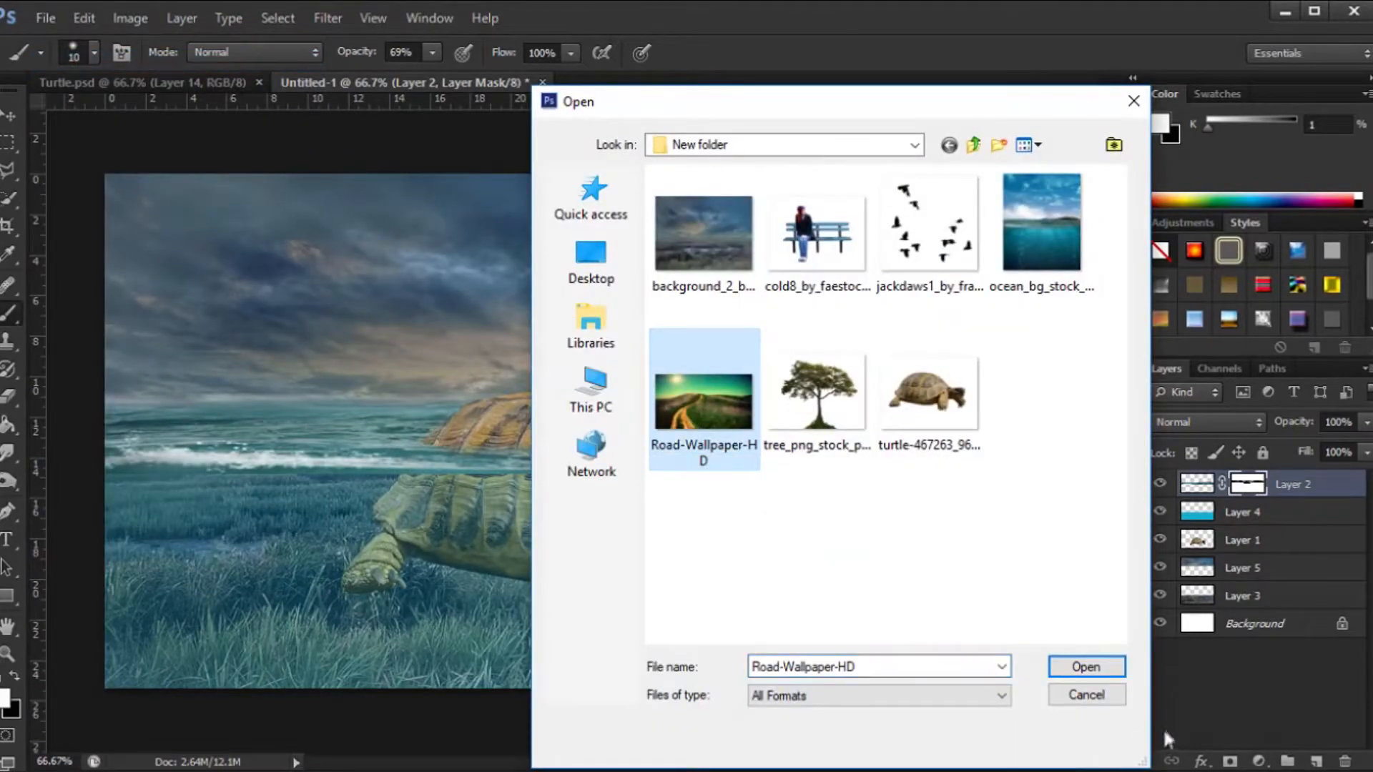
{"action": "left_click", "coordinate": [1085, 667]}
Select the grassy hills and dirt road below the sky with the Quick Selection tool
{"action": "left_click_drag", "start_coordinate": [9, 198], "coordinate": [92, 200]}
{"action": "left_click", "coordinate": [91, 200]}
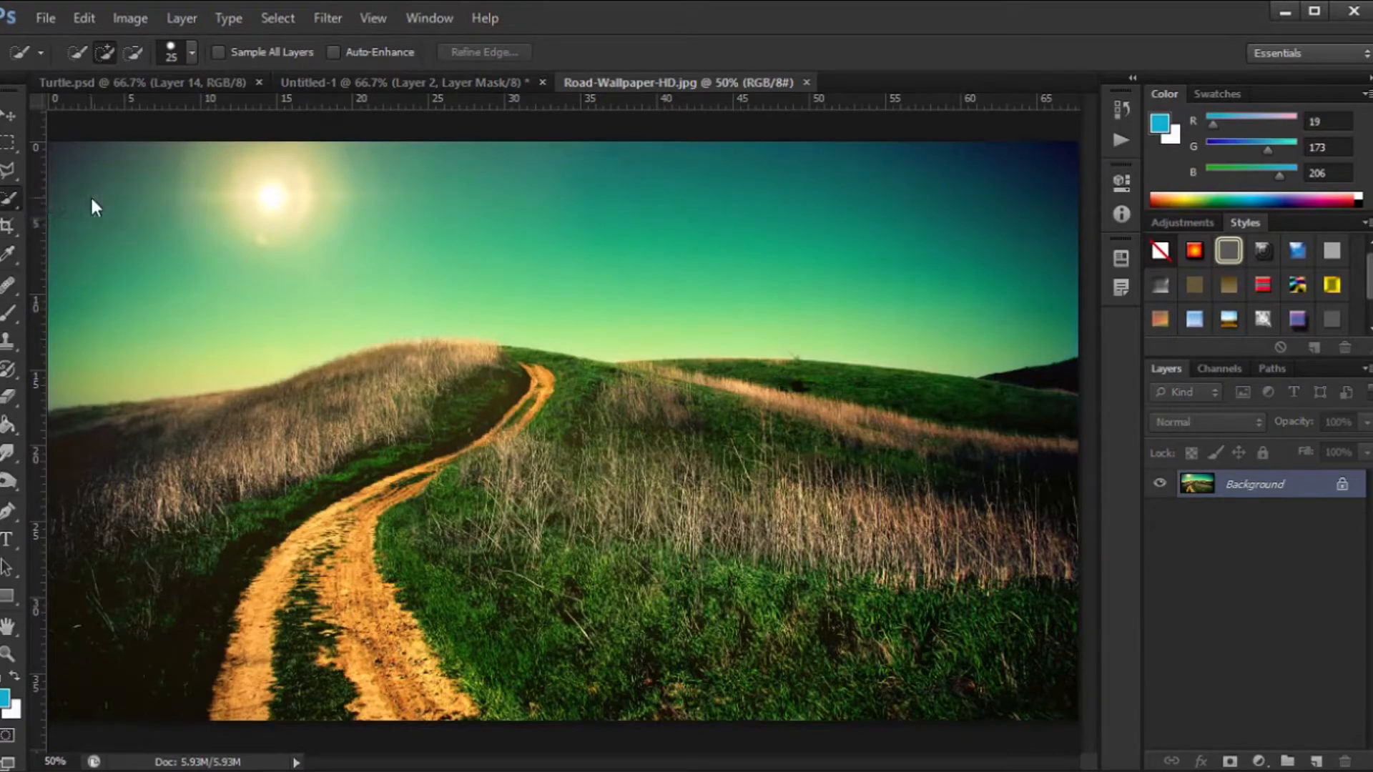
{"action": "mouse_move", "coordinate": [90, 444]}
{"action": "left_mouse_down"}
{"action": "mouse_move", "coordinate": [539, 541]}
{"action": "mouse_move", "coordinate": [418, 448]}
{"action": "mouse_move", "coordinate": [1020, 407]}
{"action": "mouse_move", "coordinate": [1036, 429]}
{"action": "mouse_move", "coordinate": [1069, 379]}
{"action": "left_mouse_up"}
{"action": "mouse_move", "coordinate": [262, 649]}
{"action": "left_mouse_down"}
{"action": "mouse_move", "coordinate": [309, 663]}
{"action": "mouse_move", "coordinate": [197, 659]}
{"action": "left_mouse_up"}
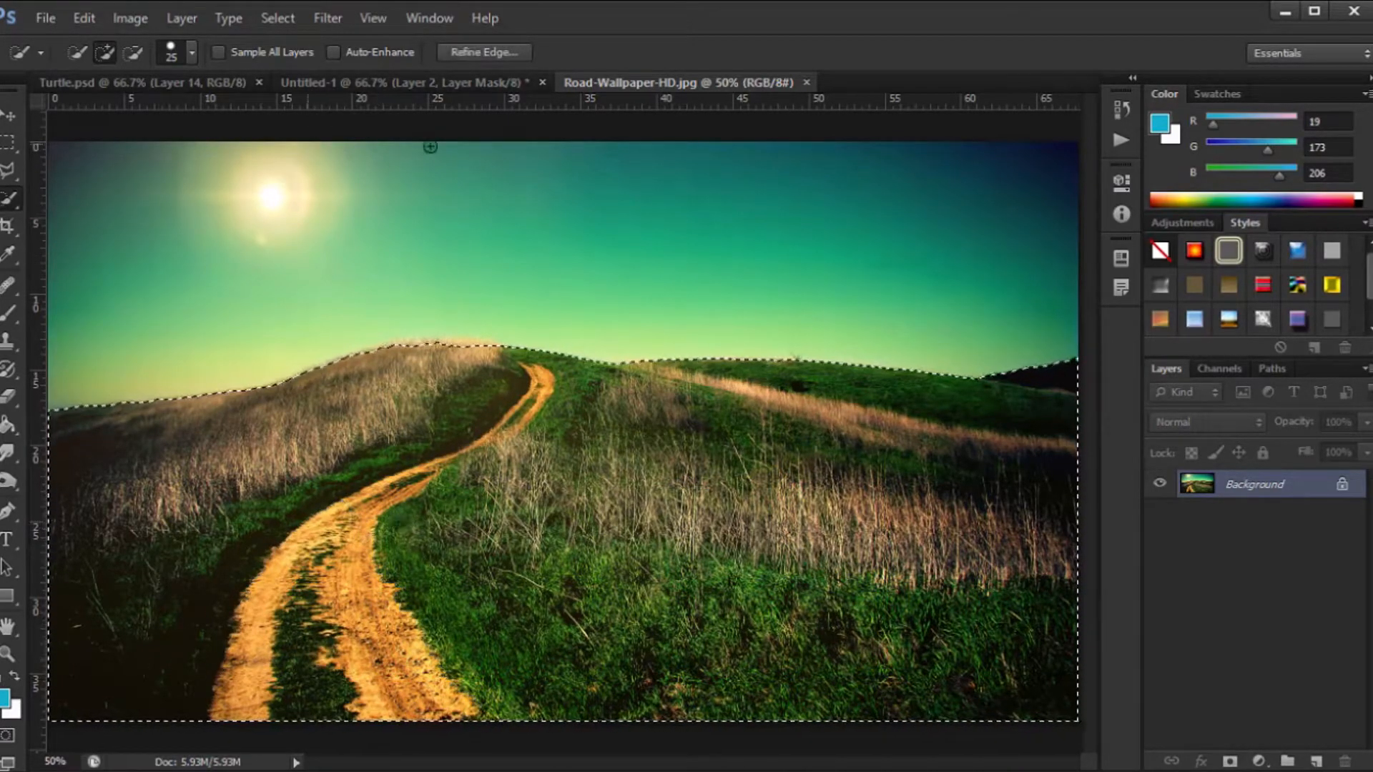
Copy the selected hills into the turtle composite as a new layer and close the road image
{"action": "key", "text": "v"}
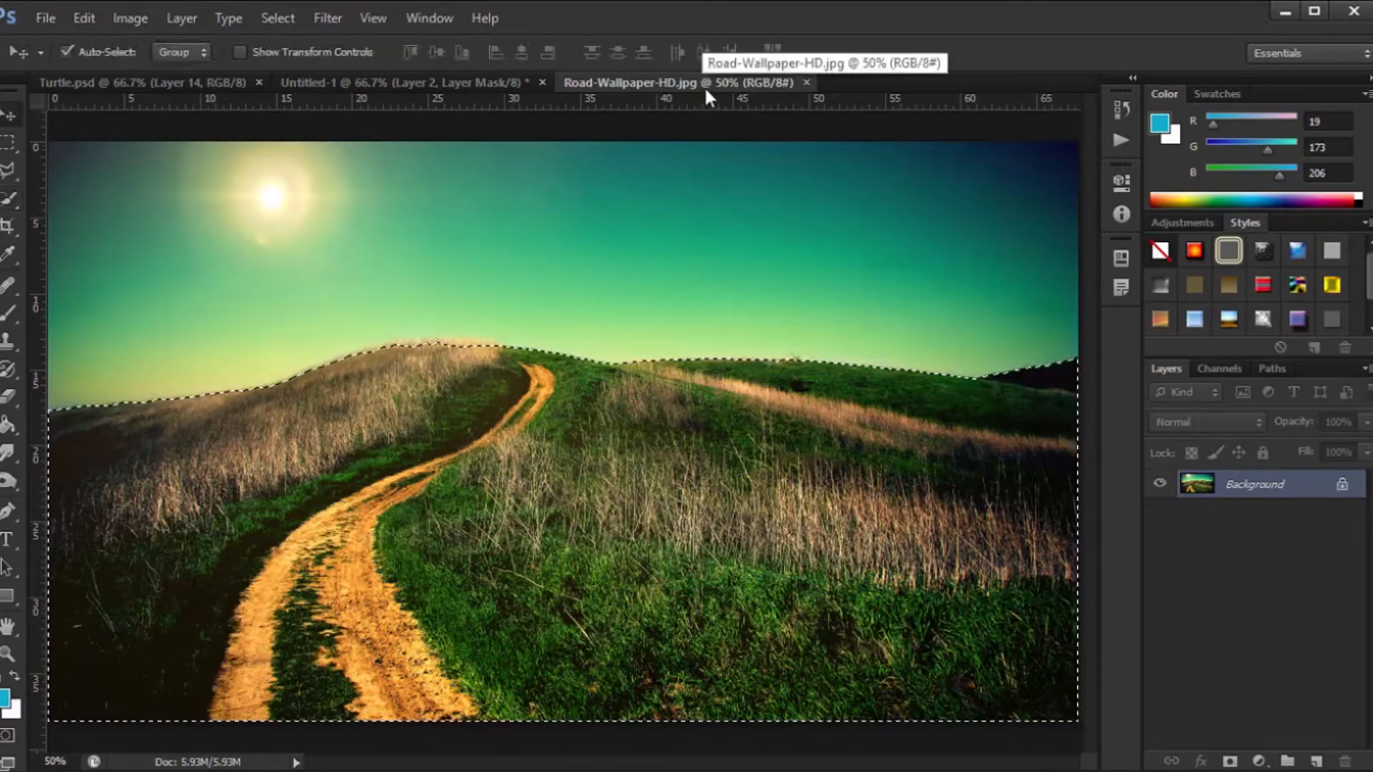
{"action": "mouse_move", "coordinate": [702, 80]}
{"action": "left_mouse_down"}
{"action": "mouse_move", "coordinate": [852, 175]}
{"action": "mouse_move", "coordinate": [928, 173]}
{"action": "left_mouse_up"}
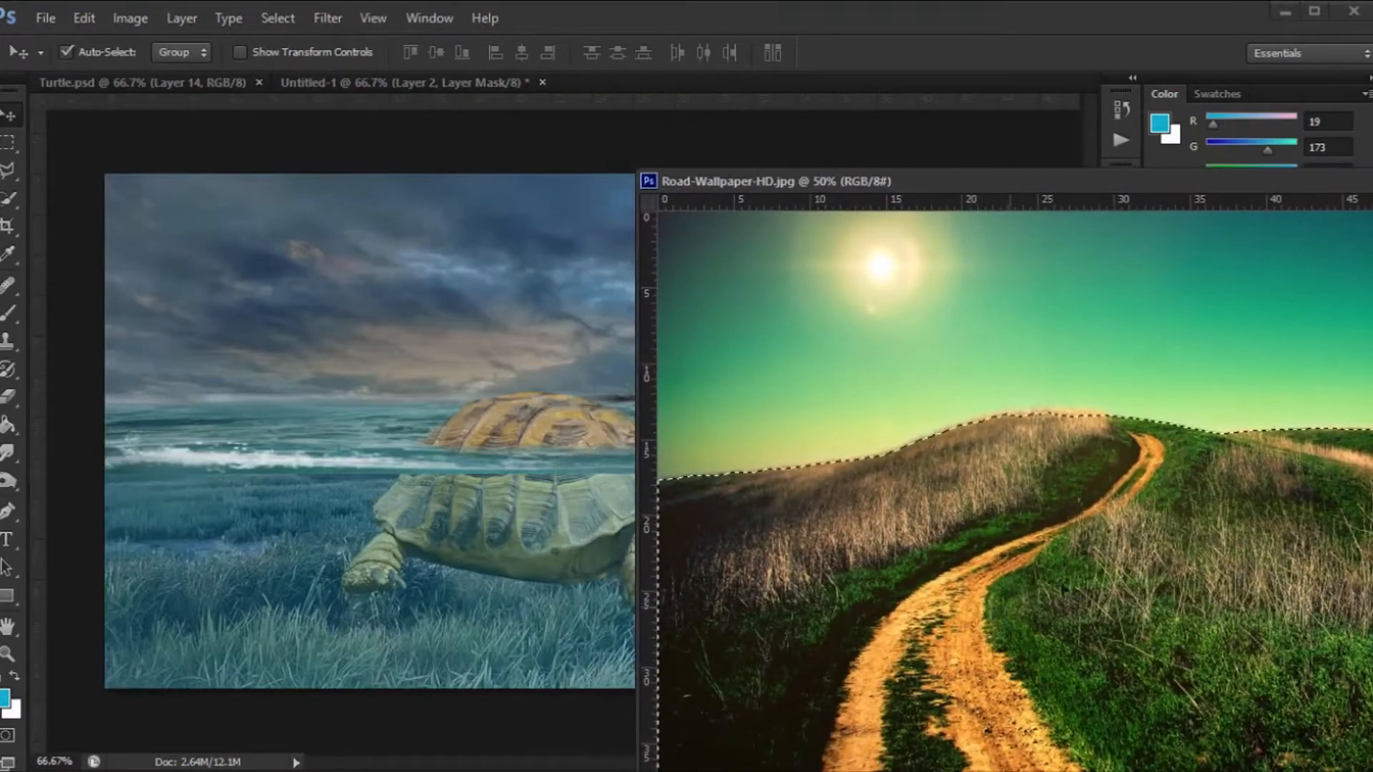
{"action": "left_click_drag", "start_coordinate": [929, 629], "coordinate": [445, 444]}
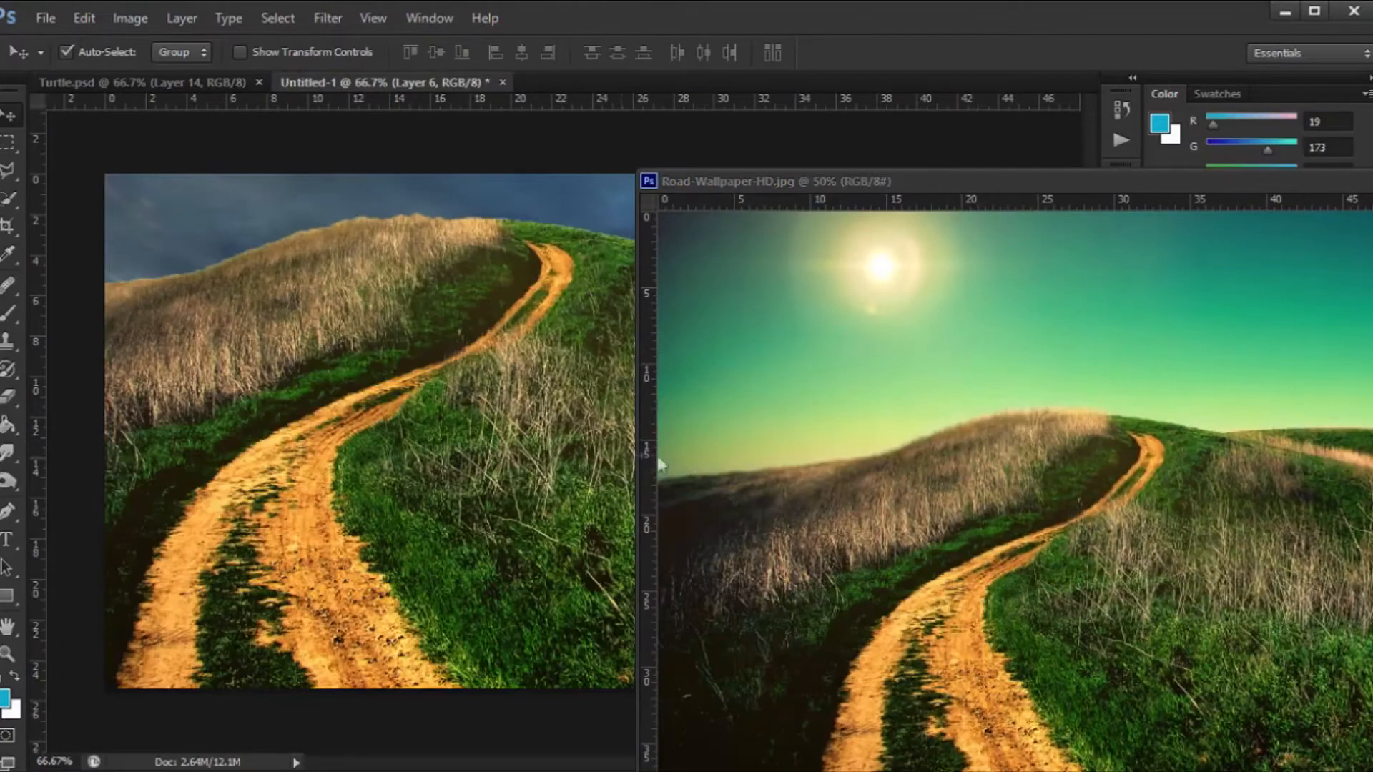
{"action": "left_click_drag", "start_coordinate": [929, 181], "coordinate": [705, 173]}
{"action": "left_click", "coordinate": [1361, 174]}
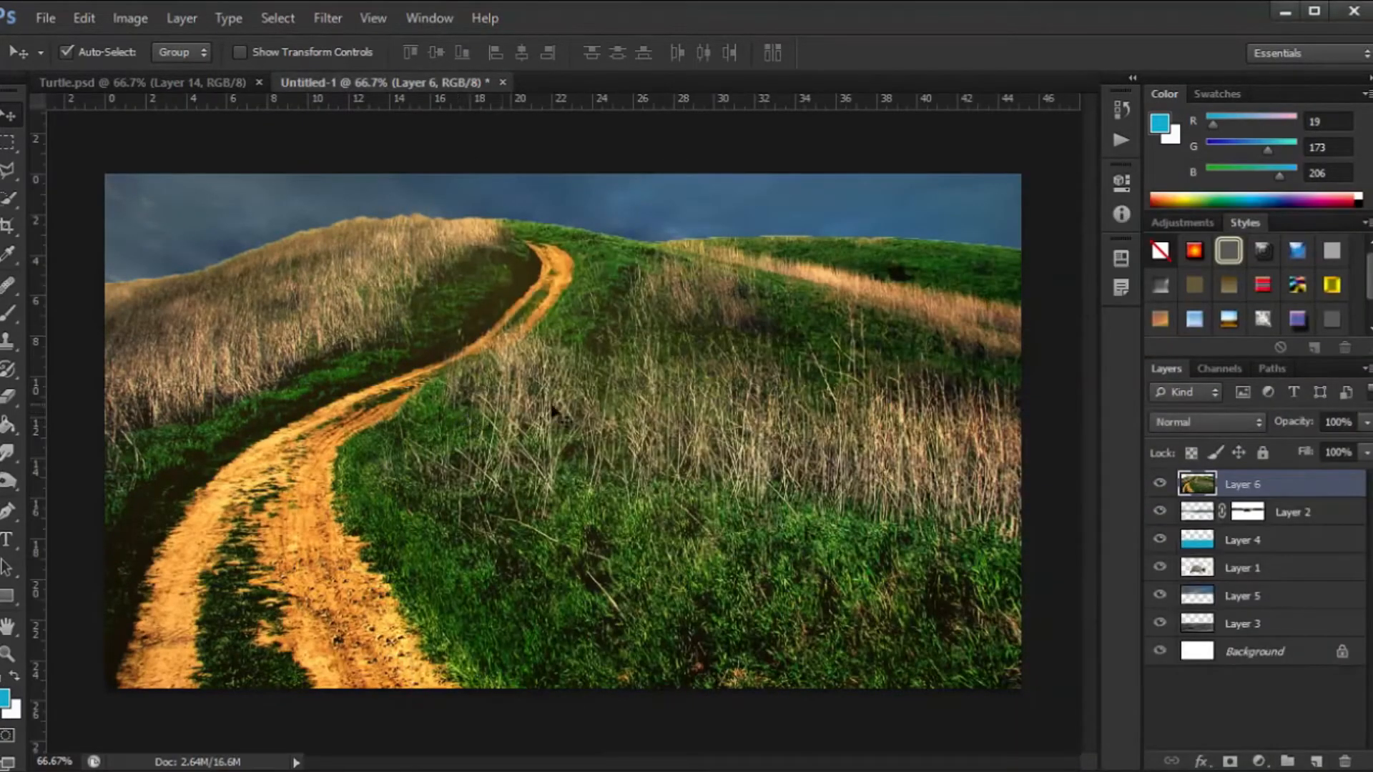
Scale the hill layer down to about 19% and place it over the turtle's exposed shell
{"action": "left_click_drag", "start_coordinate": [554, 412], "coordinate": [243, 398]}
{"action": "key", "text": "ctrl+t"}
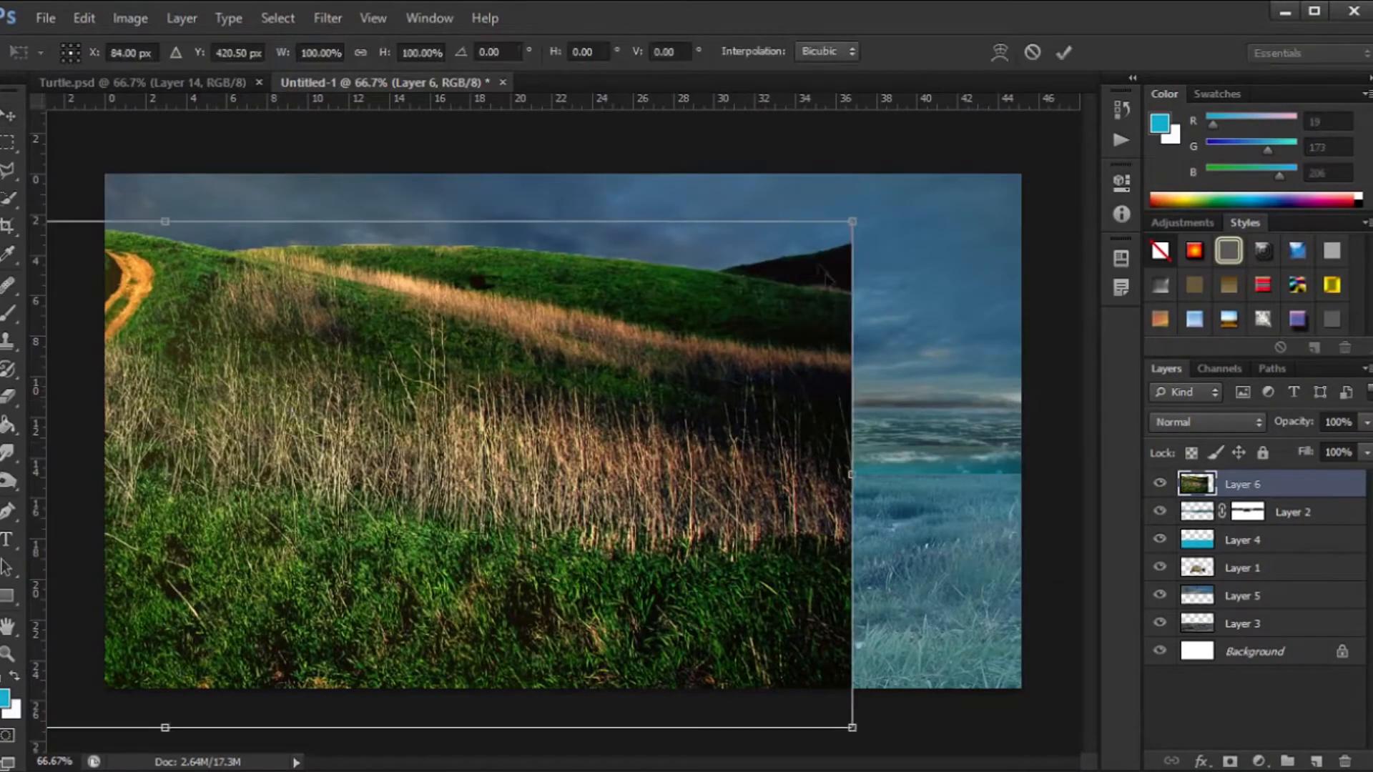
{"action": "left_click_drag", "start_coordinate": [852, 223], "coordinate": [358, 402]}
{"action": "left_click_drag", "start_coordinate": [236, 472], "coordinate": [585, 434]}
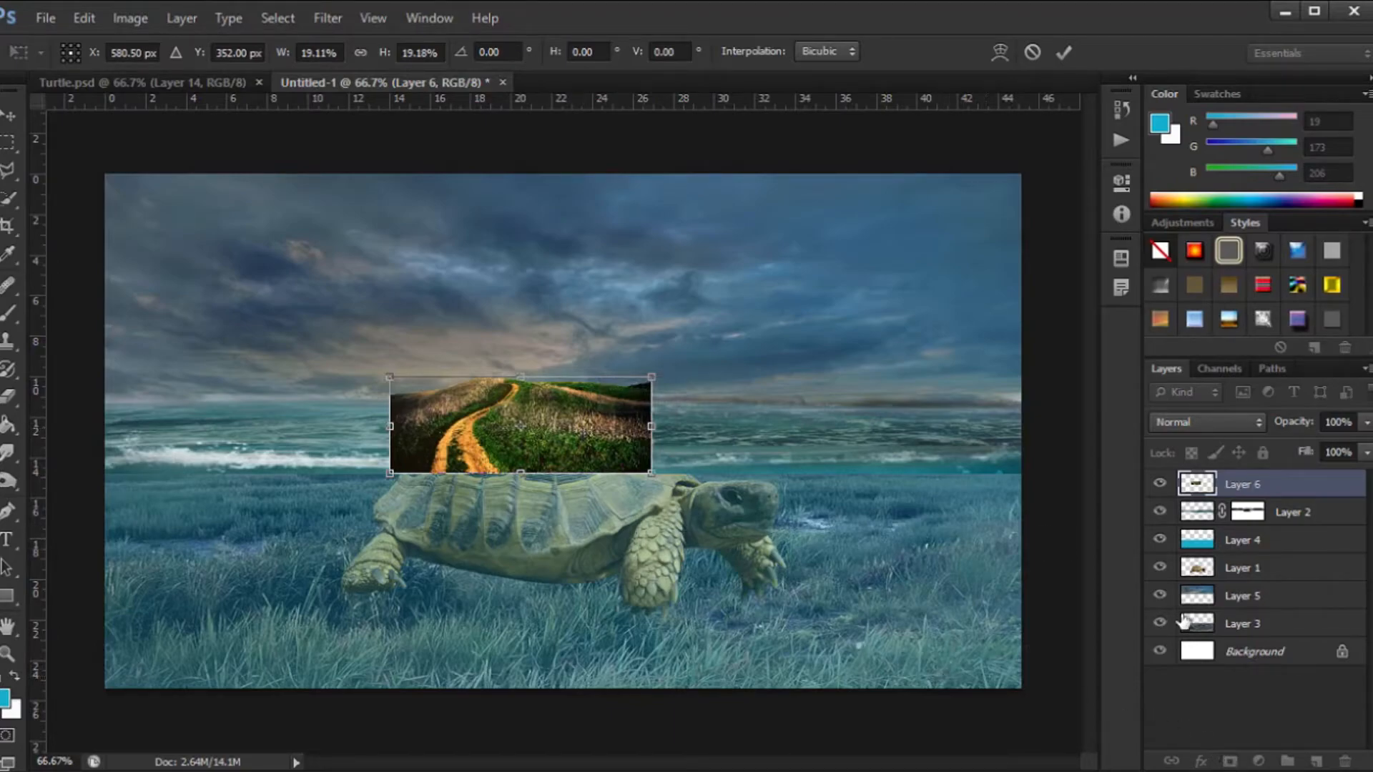
{"action": "key", "text": "Return"}
Add a layer mask to the hill layer, invert it to black, and choose the Brush tool with white
{"action": "left_click", "coordinate": [1229, 761]}
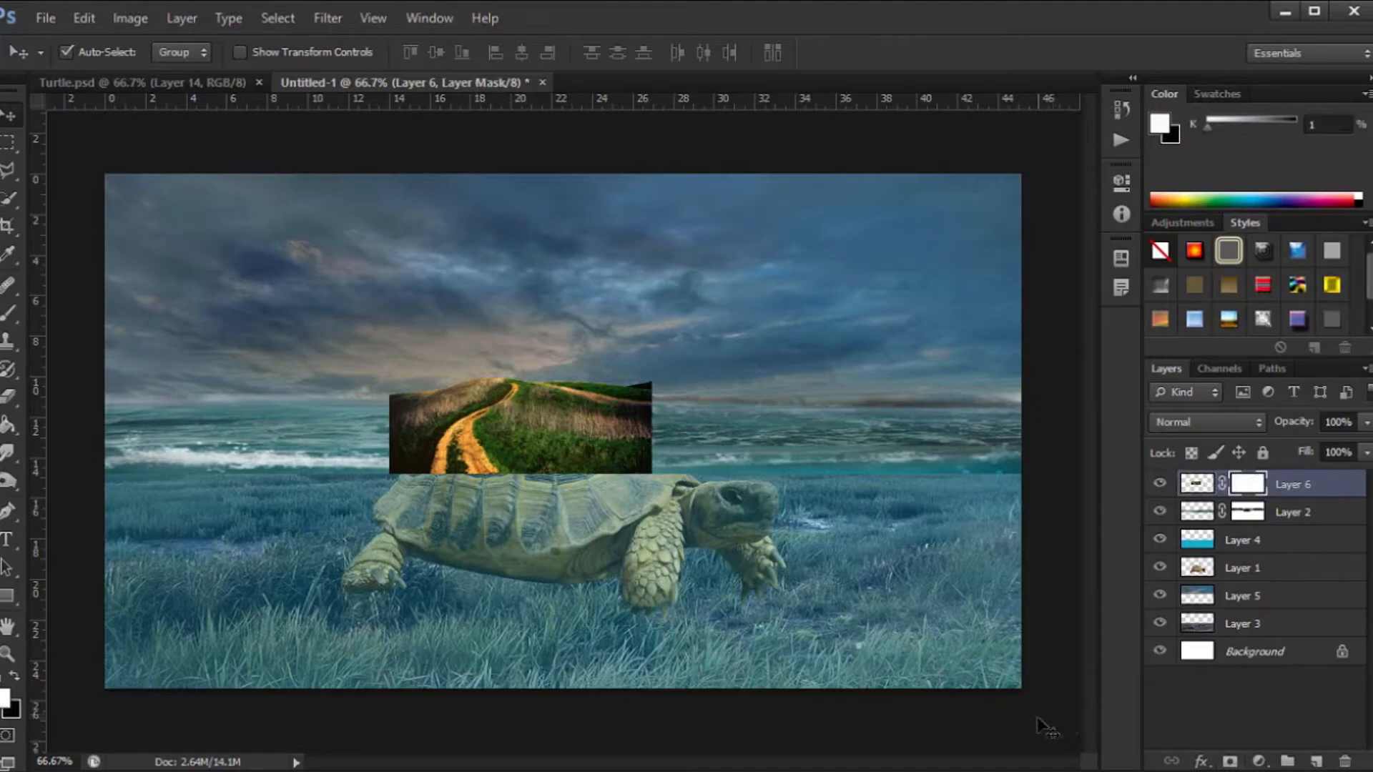
{"action": "key", "text": "ctrl+i"}
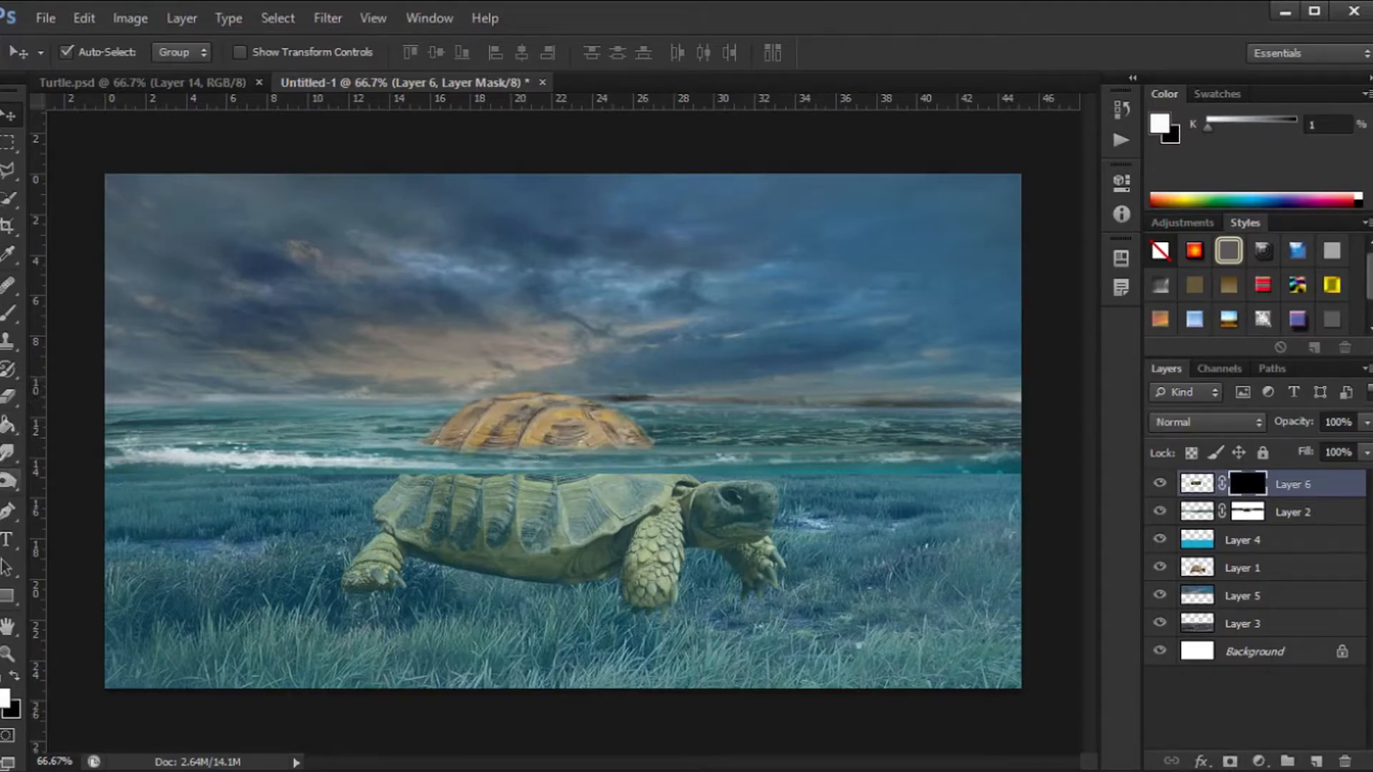
{"action": "left_click", "coordinate": [10, 320]}
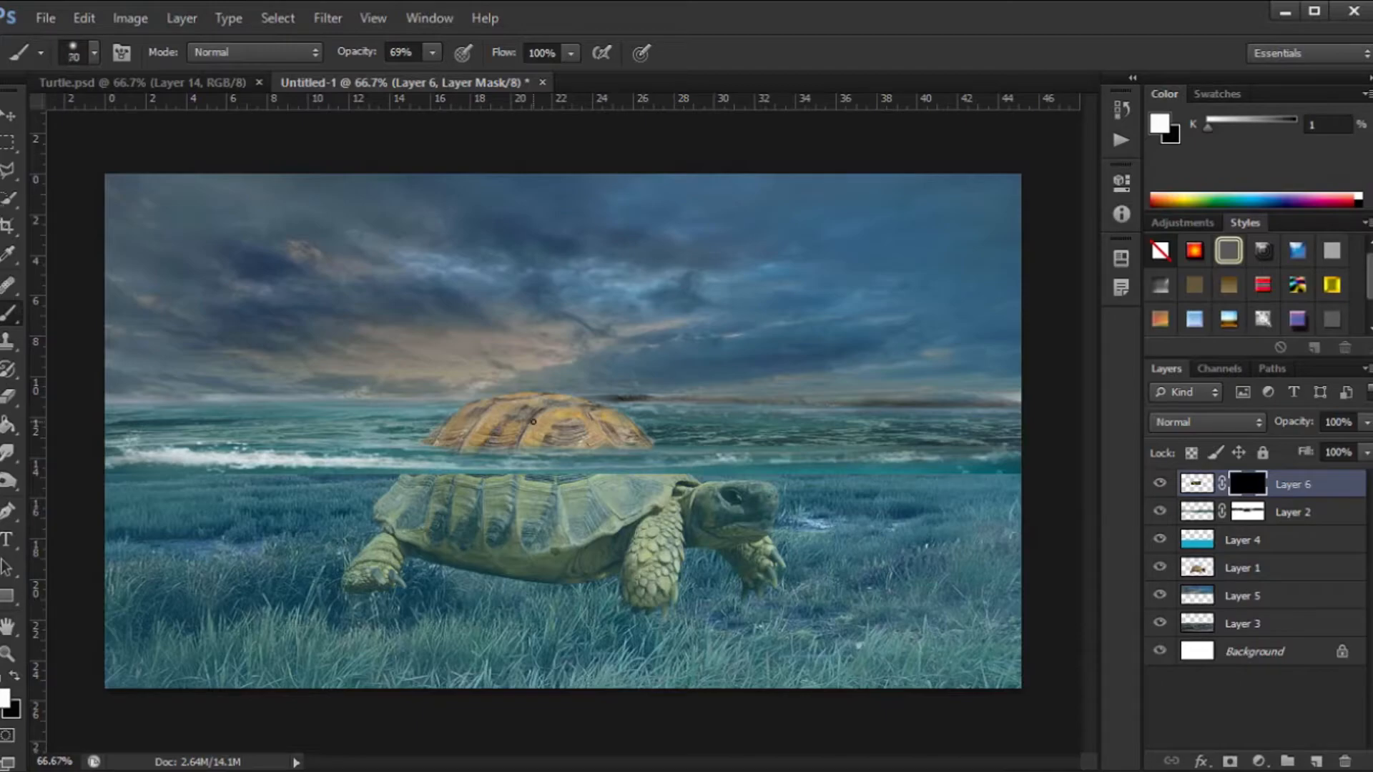
Paint white on the hill mask to reveal the dirt road and dark grass along the shell's rear slope, using 45 px and 9 px brushes
{"action": "left_click", "coordinate": [533, 422], "text": "ctrl"}
{"action": "left_click", "coordinate": [534, 421], "text": "ctrl"}
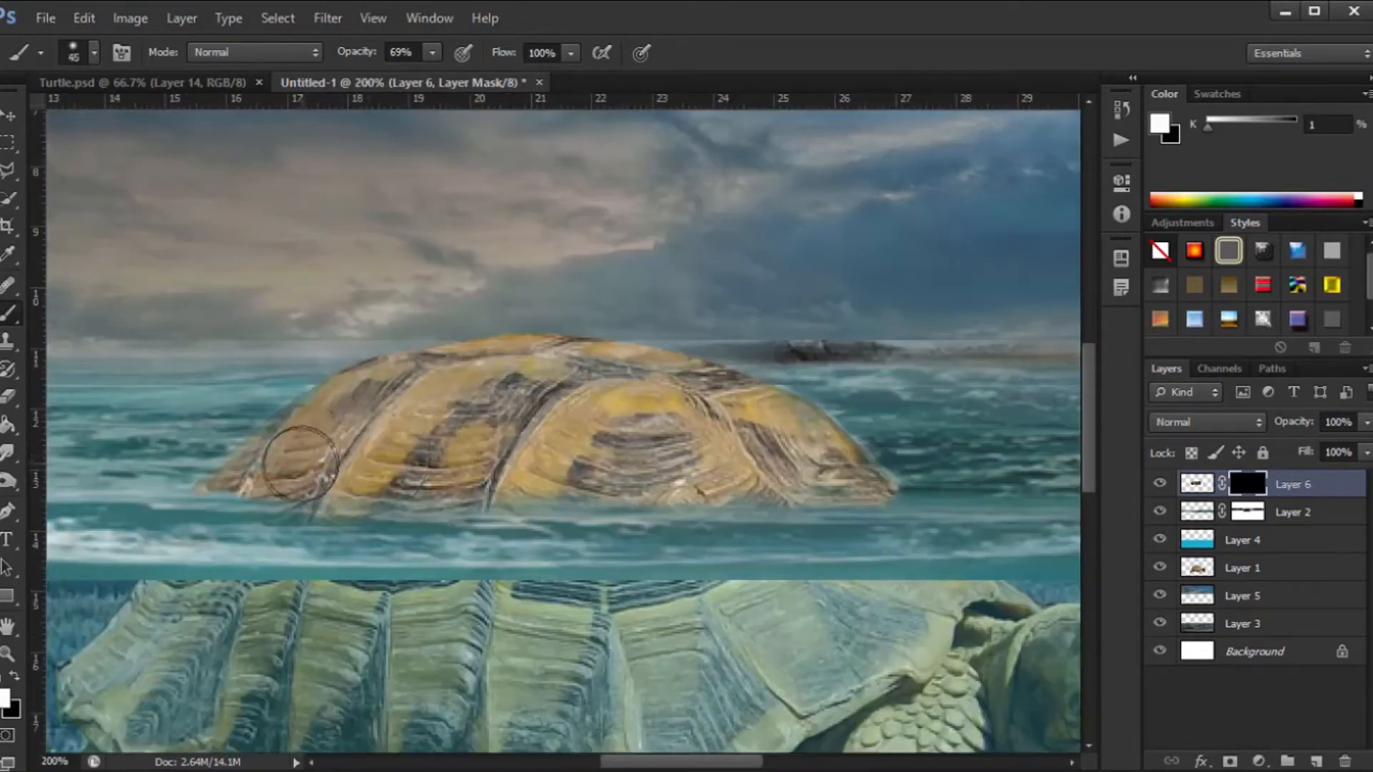
{"action": "left_click_drag", "start_coordinate": [422, 429], "coordinate": [271, 457]}
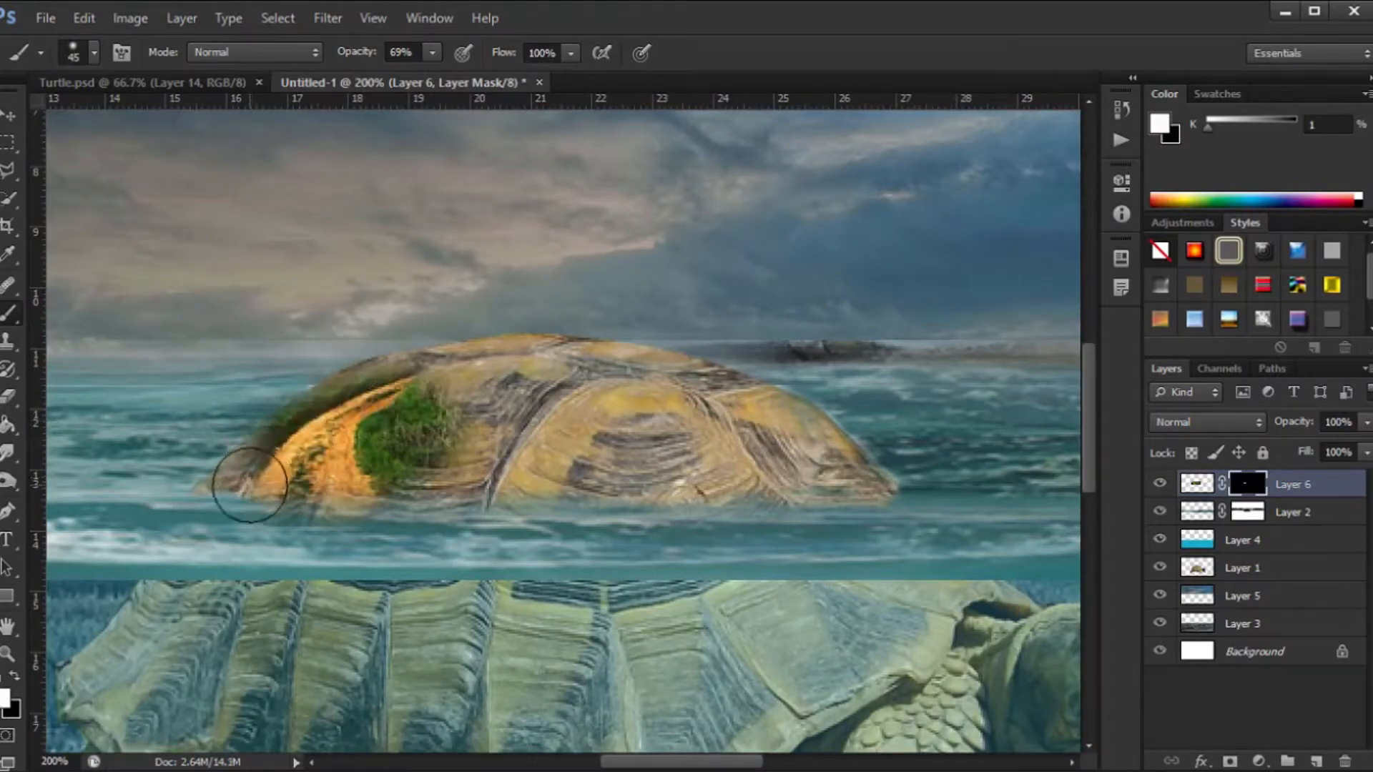
{"action": "key", "text": "bracketleft"}
{"action": "key", "text": "bracketleft"}
{"action": "key", "text": "bracketleft"}
{"action": "key", "text": "bracketleft"}
{"action": "mouse_move", "coordinate": [229, 477]}
{"action": "left_mouse_down"}
{"action": "mouse_move", "coordinate": [265, 456]}
{"action": "mouse_move", "coordinate": [222, 487]}
{"action": "mouse_move", "coordinate": [269, 454]}
{"action": "mouse_move", "coordinate": [229, 475]}
{"action": "left_mouse_up"}
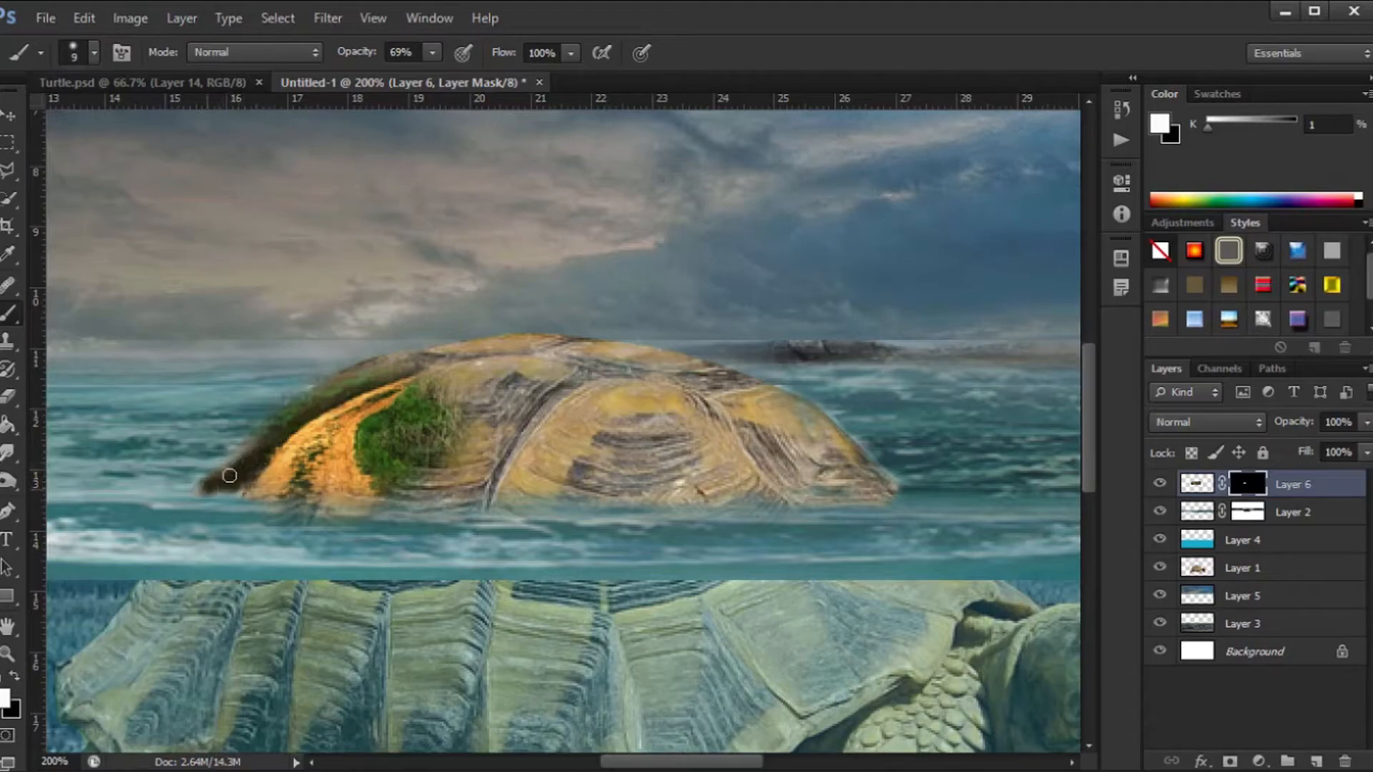
Paint white on the hill mask across the rest of the shell so grass covers it from the waterline to the crest
{"action": "mouse_move", "coordinate": [352, 389]}
{"action": "left_mouse_down"}
{"action": "mouse_move", "coordinate": [484, 463]}
{"action": "mouse_move", "coordinate": [619, 466]}
{"action": "mouse_move", "coordinate": [519, 479]}
{"action": "mouse_move", "coordinate": [659, 453]}
{"action": "mouse_move", "coordinate": [730, 462]}
{"action": "mouse_move", "coordinate": [620, 475]}
{"action": "mouse_move", "coordinate": [760, 483]}
{"action": "mouse_move", "coordinate": [735, 488]}
{"action": "mouse_move", "coordinate": [775, 464]}
{"action": "mouse_move", "coordinate": [833, 466]}
{"action": "mouse_move", "coordinate": [849, 486]}
{"action": "mouse_move", "coordinate": [856, 489]}
{"action": "left_mouse_up"}
{"action": "key", "text": "bracketright"}
{"action": "key", "text": "bracketright"}
{"action": "key", "text": "bracketright"}
{"action": "key", "text": "bracketleft"}
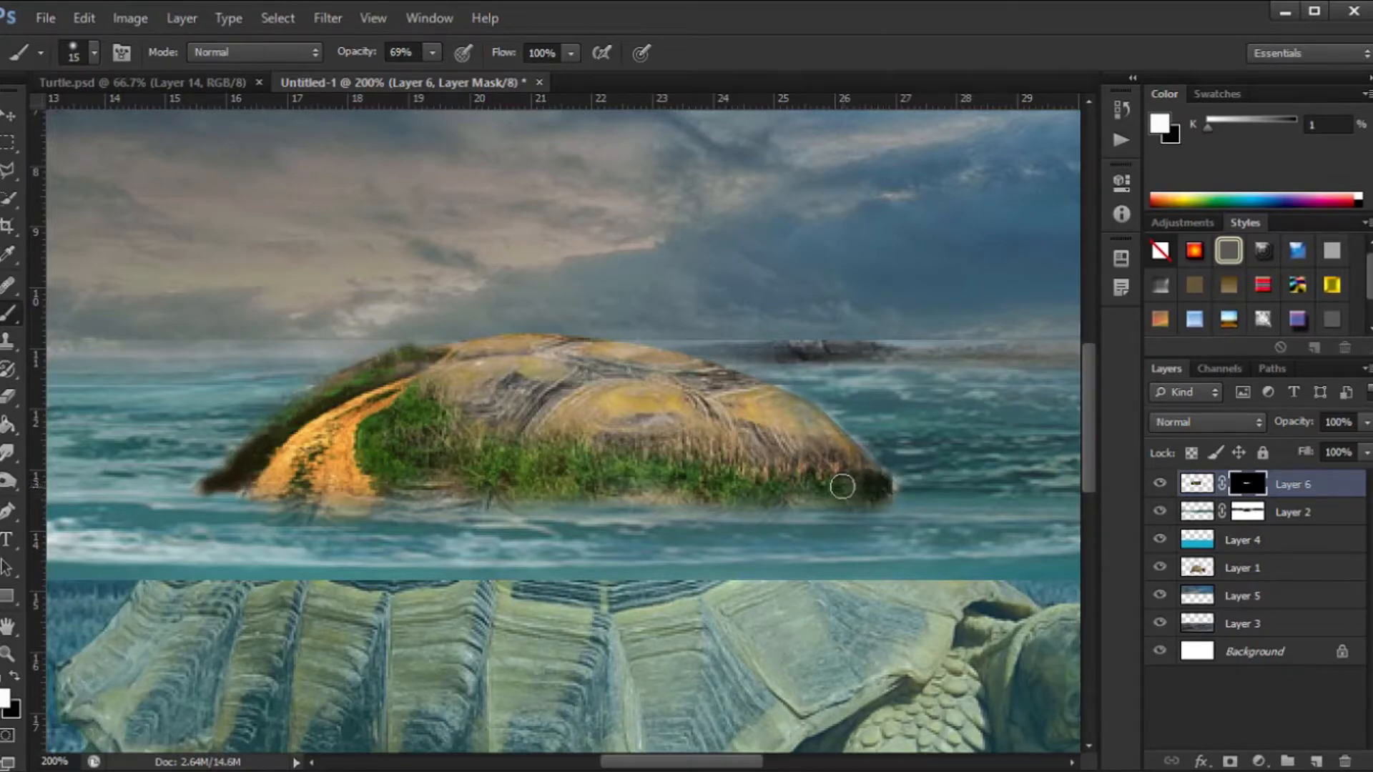
{"action": "mouse_move", "coordinate": [831, 453]}
{"action": "left_mouse_down"}
{"action": "mouse_move", "coordinate": [627, 433]}
{"action": "mouse_move", "coordinate": [624, 414]}
{"action": "mouse_move", "coordinate": [512, 416]}
{"action": "mouse_move", "coordinate": [525, 416]}
{"action": "mouse_move", "coordinate": [459, 368]}
{"action": "mouse_move", "coordinate": [671, 389]}
{"action": "mouse_move", "coordinate": [611, 395]}
{"action": "mouse_move", "coordinate": [628, 417]}
{"action": "mouse_move", "coordinate": [452, 379]}
{"action": "mouse_move", "coordinate": [485, 410]}
{"action": "mouse_move", "coordinate": [777, 414]}
{"action": "mouse_move", "coordinate": [699, 397]}
{"action": "mouse_move", "coordinate": [804, 433]}
{"action": "mouse_move", "coordinate": [590, 362]}
{"action": "mouse_move", "coordinate": [507, 366]}
{"action": "mouse_move", "coordinate": [519, 379]}
{"action": "mouse_move", "coordinate": [494, 386]}
{"action": "mouse_move", "coordinate": [695, 383]}
{"action": "mouse_move", "coordinate": [614, 379]}
{"action": "mouse_move", "coordinate": [601, 388]}
{"action": "mouse_move", "coordinate": [615, 429]}
{"action": "mouse_move", "coordinate": [392, 445]}
{"action": "mouse_move", "coordinate": [405, 461]}
{"action": "mouse_move", "coordinate": [646, 453]}
{"action": "left_mouse_up"}
{"action": "mouse_move", "coordinate": [544, 417]}
{"action": "left_mouse_down"}
{"action": "mouse_move", "coordinate": [539, 453]}
{"action": "mouse_move", "coordinate": [704, 465]}
{"action": "mouse_move", "coordinate": [741, 484]}
{"action": "mouse_move", "coordinate": [671, 464]}
{"action": "mouse_move", "coordinate": [793, 469]}
{"action": "mouse_move", "coordinate": [563, 464]}
{"action": "mouse_move", "coordinate": [699, 479]}
{"action": "mouse_move", "coordinate": [588, 466]}
{"action": "mouse_move", "coordinate": [478, 485]}
{"action": "mouse_move", "coordinate": [479, 455]}
{"action": "mouse_move", "coordinate": [541, 436]}
{"action": "mouse_move", "coordinate": [517, 377]}
{"action": "mouse_move", "coordinate": [471, 368]}
{"action": "mouse_move", "coordinate": [632, 386]}
{"action": "mouse_move", "coordinate": [691, 428]}
{"action": "mouse_move", "coordinate": [478, 426]}
{"action": "mouse_move", "coordinate": [361, 388]}
{"action": "mouse_move", "coordinate": [310, 424]}
{"action": "mouse_move", "coordinate": [299, 455]}
{"action": "mouse_move", "coordinate": [218, 472]}
{"action": "left_mouse_up"}
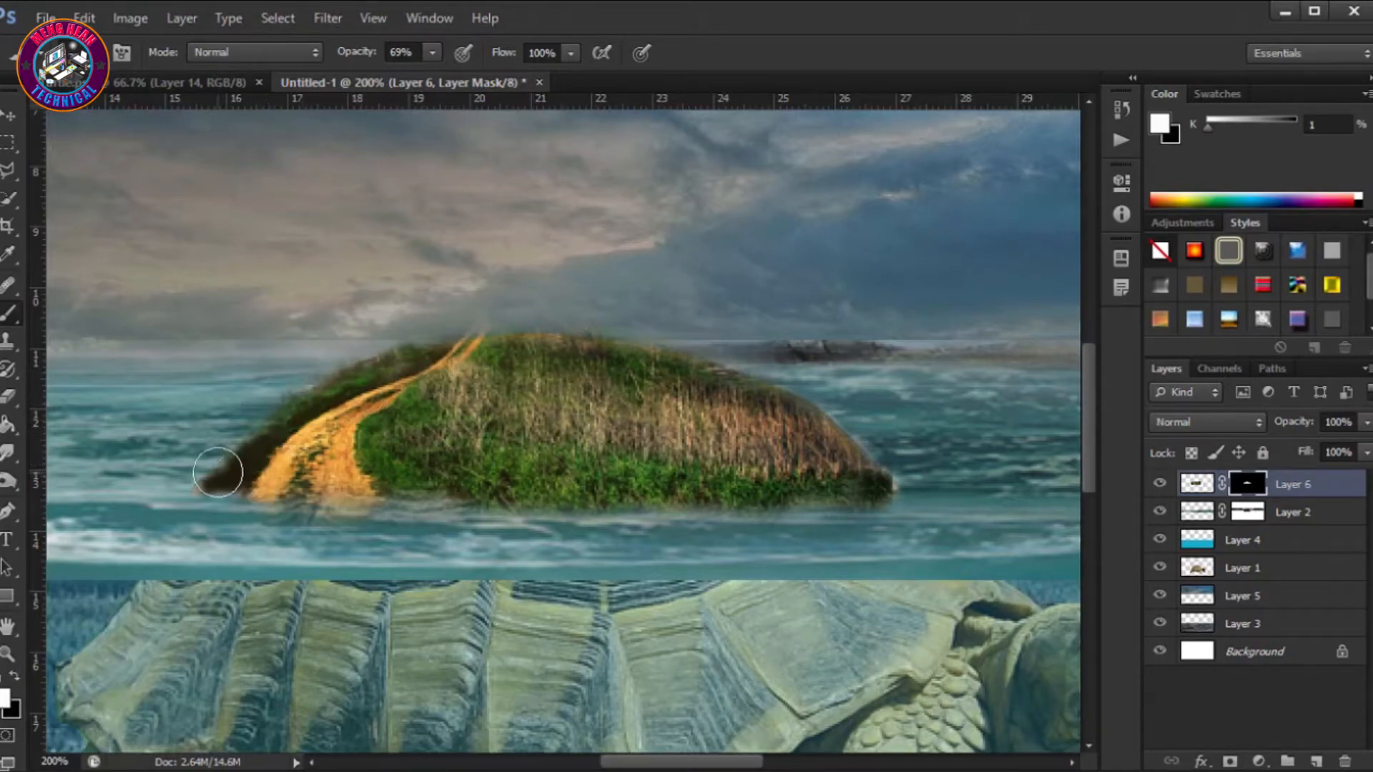
{"action": "mouse_move", "coordinate": [717, 402]}
{"action": "left_mouse_down"}
{"action": "mouse_move", "coordinate": [835, 459]}
{"action": "mouse_move", "coordinate": [762, 446]}
{"action": "left_mouse_up"}
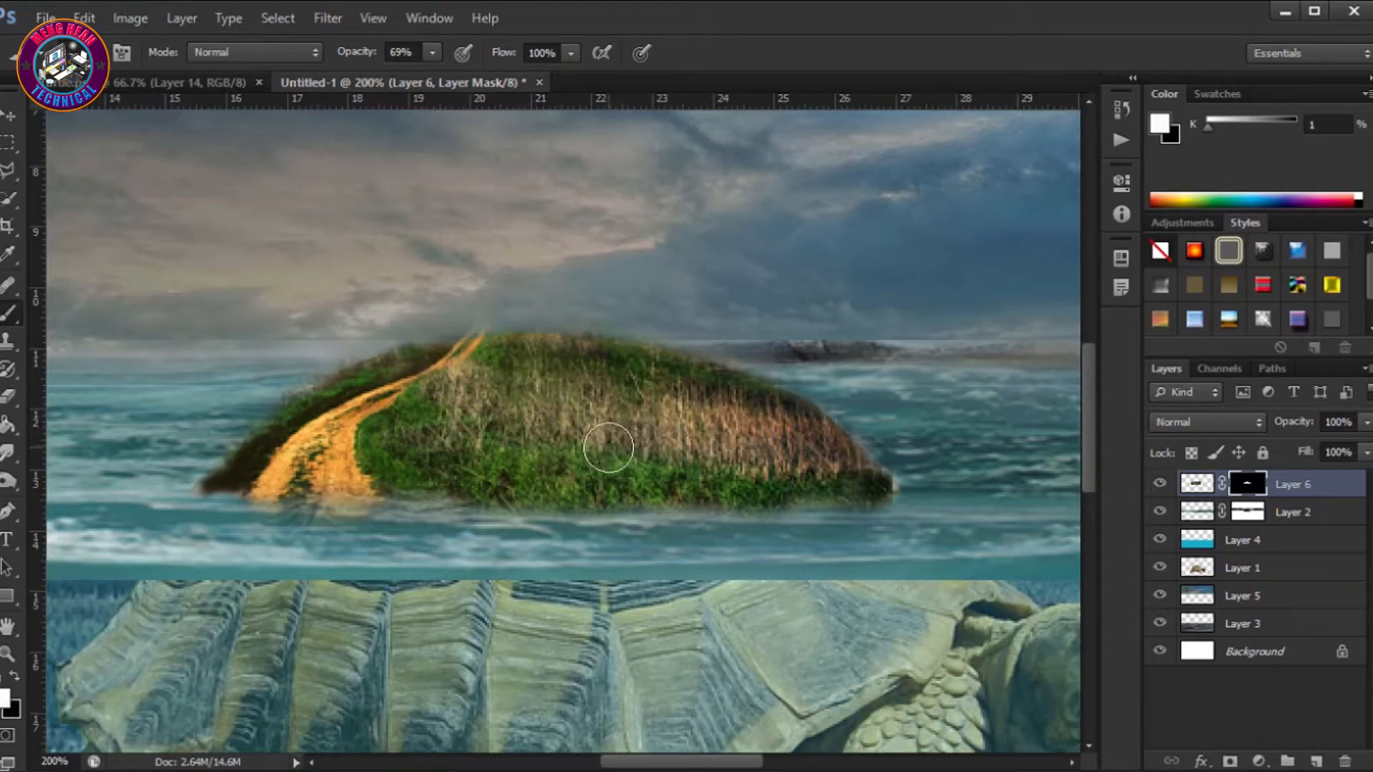
{"action": "left_click", "coordinate": [595, 429], "text": "alt"}
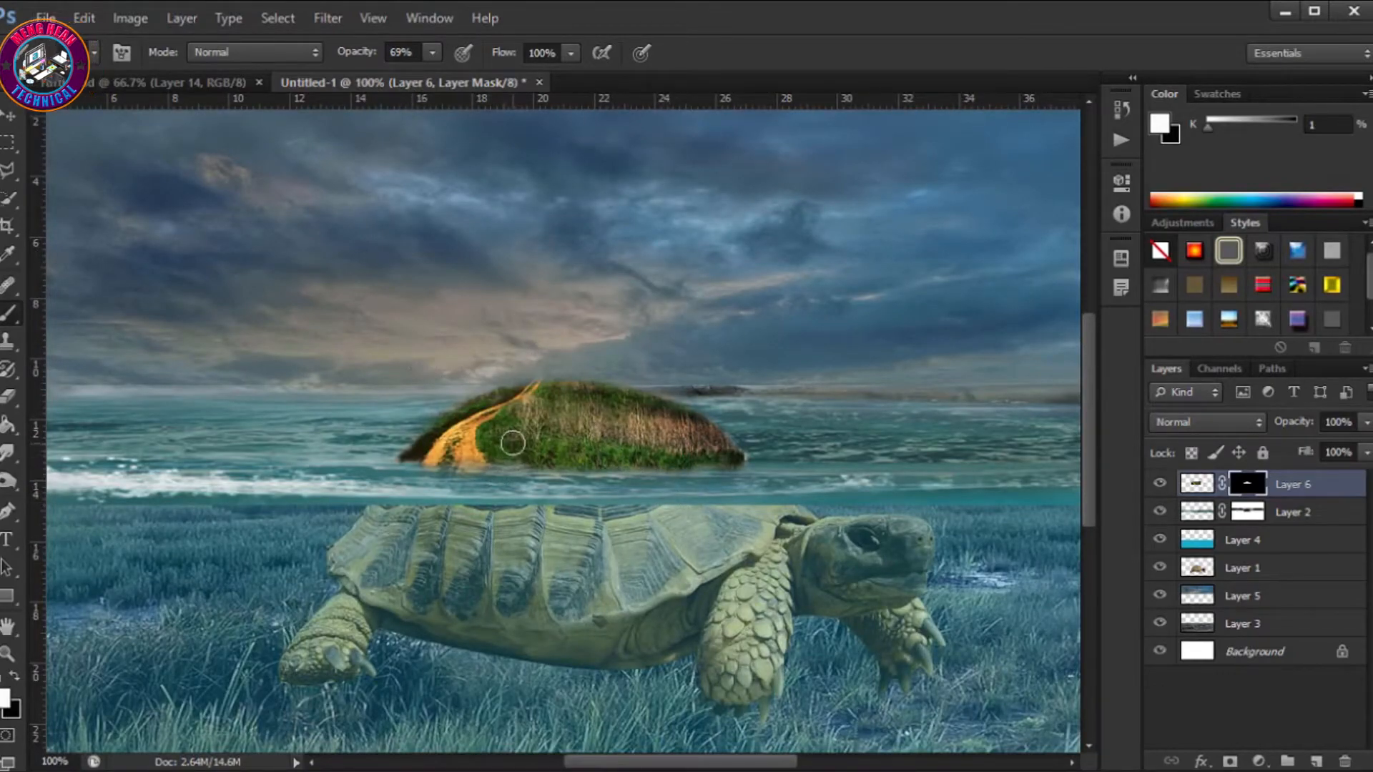
Open the tree_png_stock_photo image from New folder
{"action": "left_click", "coordinate": [37, 18]}
{"action": "left_click", "coordinate": [60, 59]}
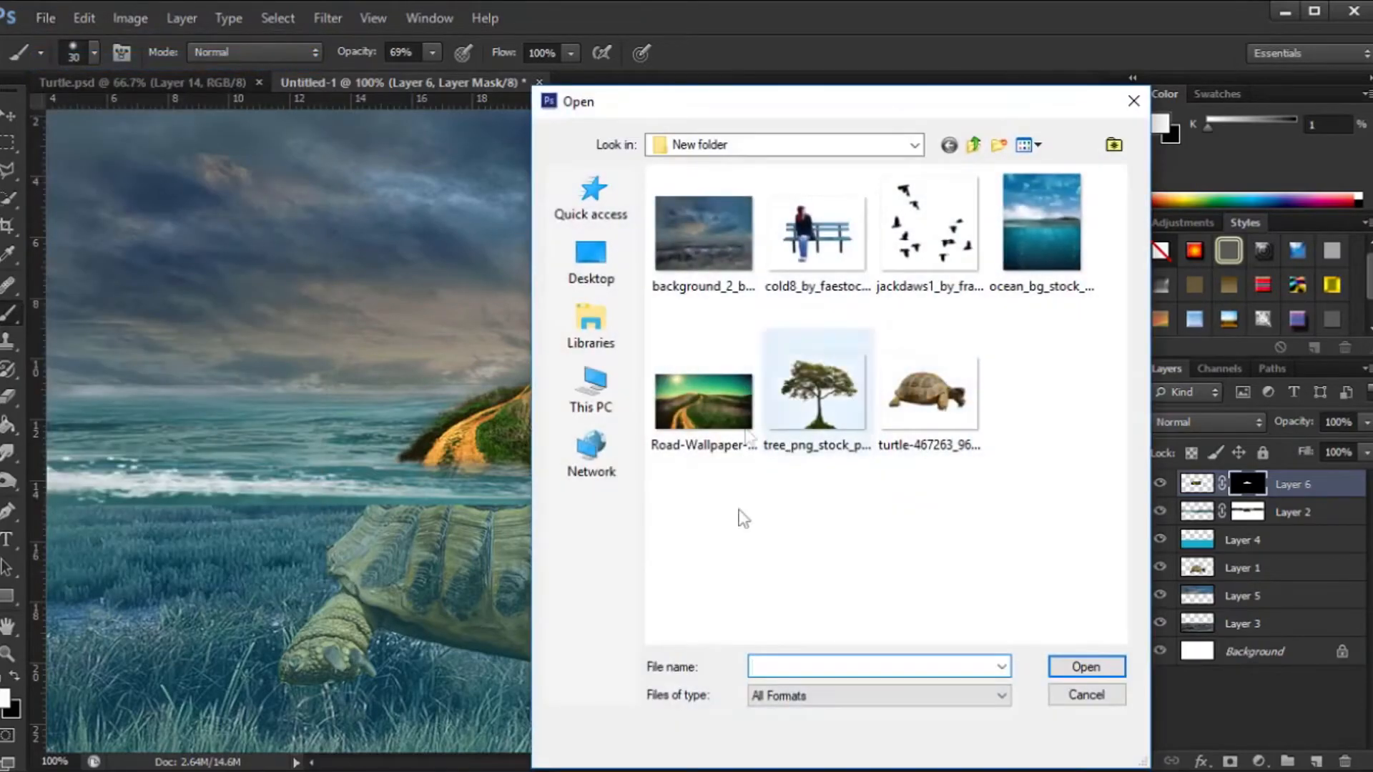
{"action": "left_click", "coordinate": [817, 393]}
{"action": "left_click", "coordinate": [1085, 667]}
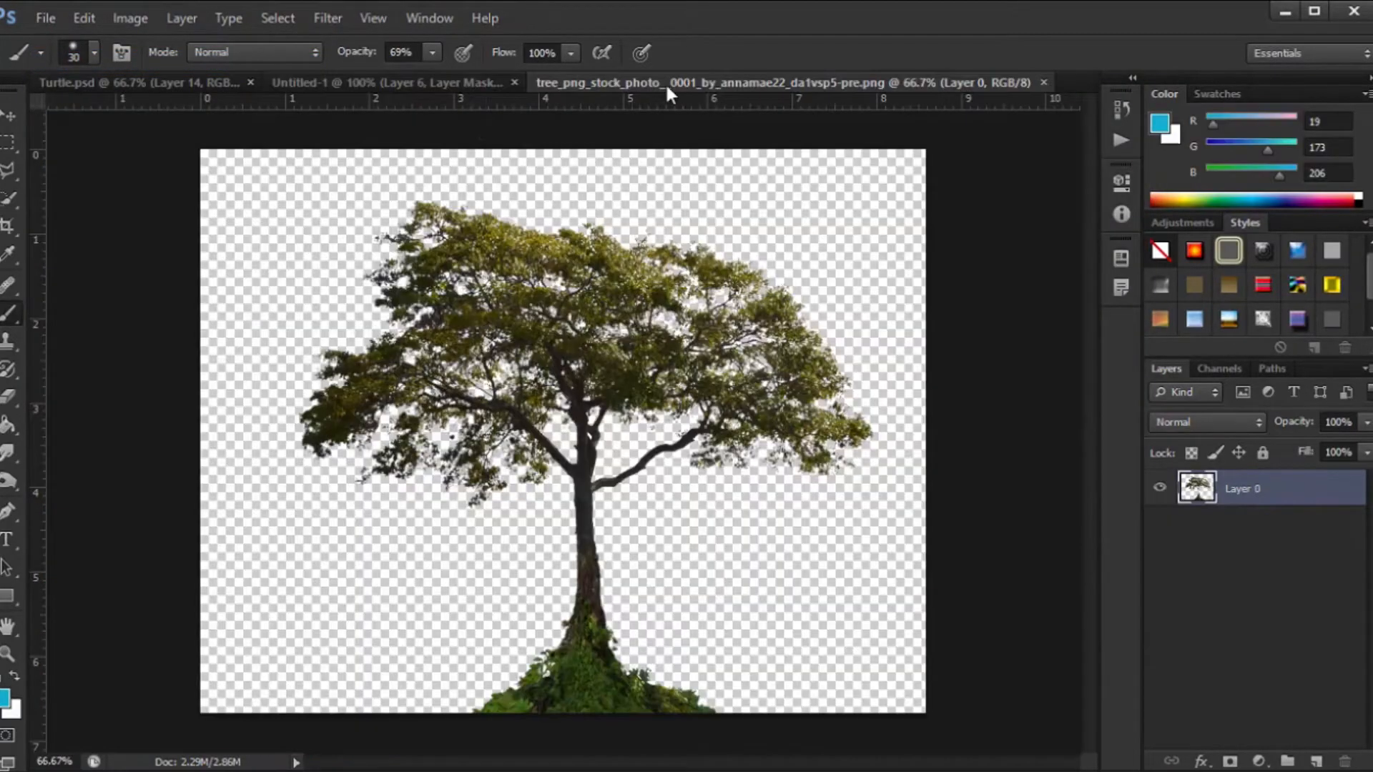
Float the tree image's window and copy the tree into the turtle composite as a new layer
{"action": "left_click_drag", "start_coordinate": [664, 83], "coordinate": [681, 200]}
{"action": "key", "text": "v"}
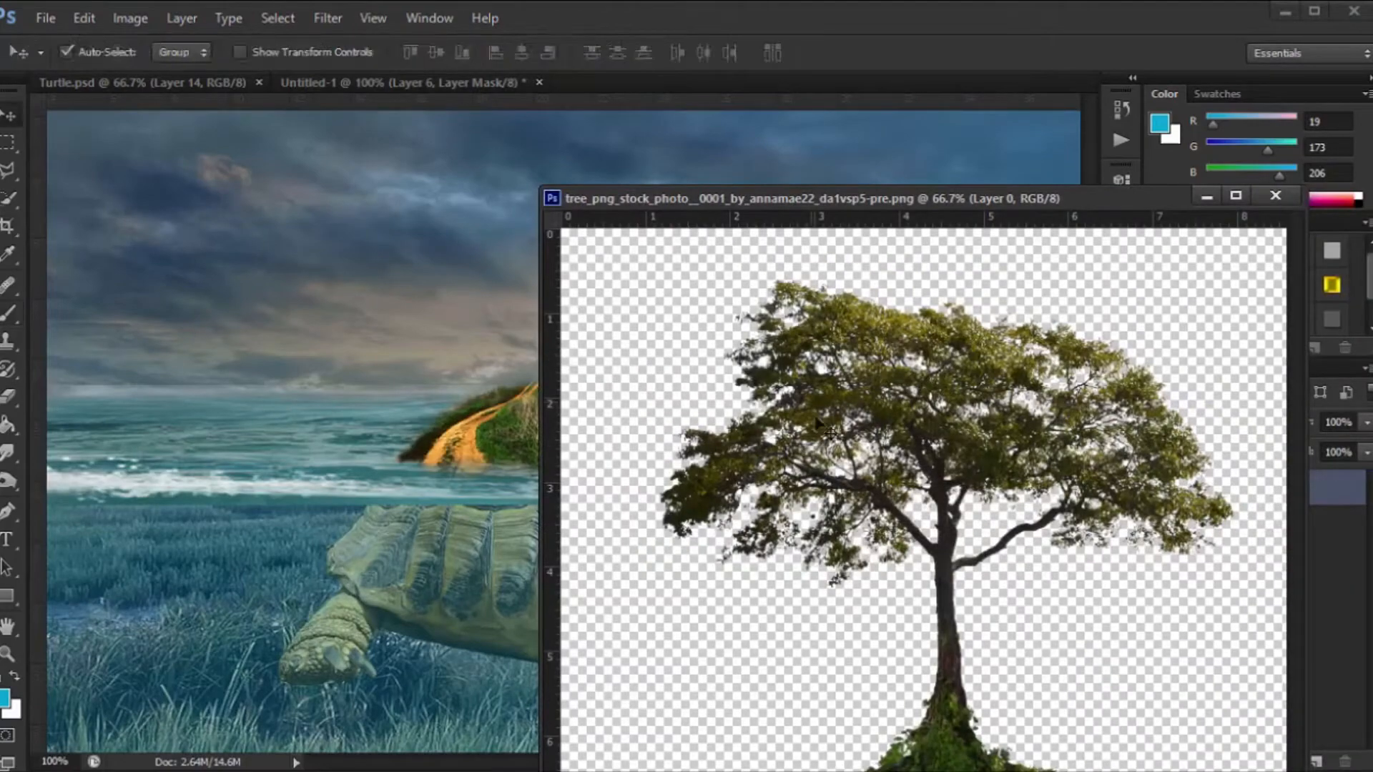
{"action": "left_click_drag", "start_coordinate": [819, 204], "coordinate": [1077, 215]}
{"action": "left_click_drag", "start_coordinate": [1184, 484], "coordinate": [495, 404]}
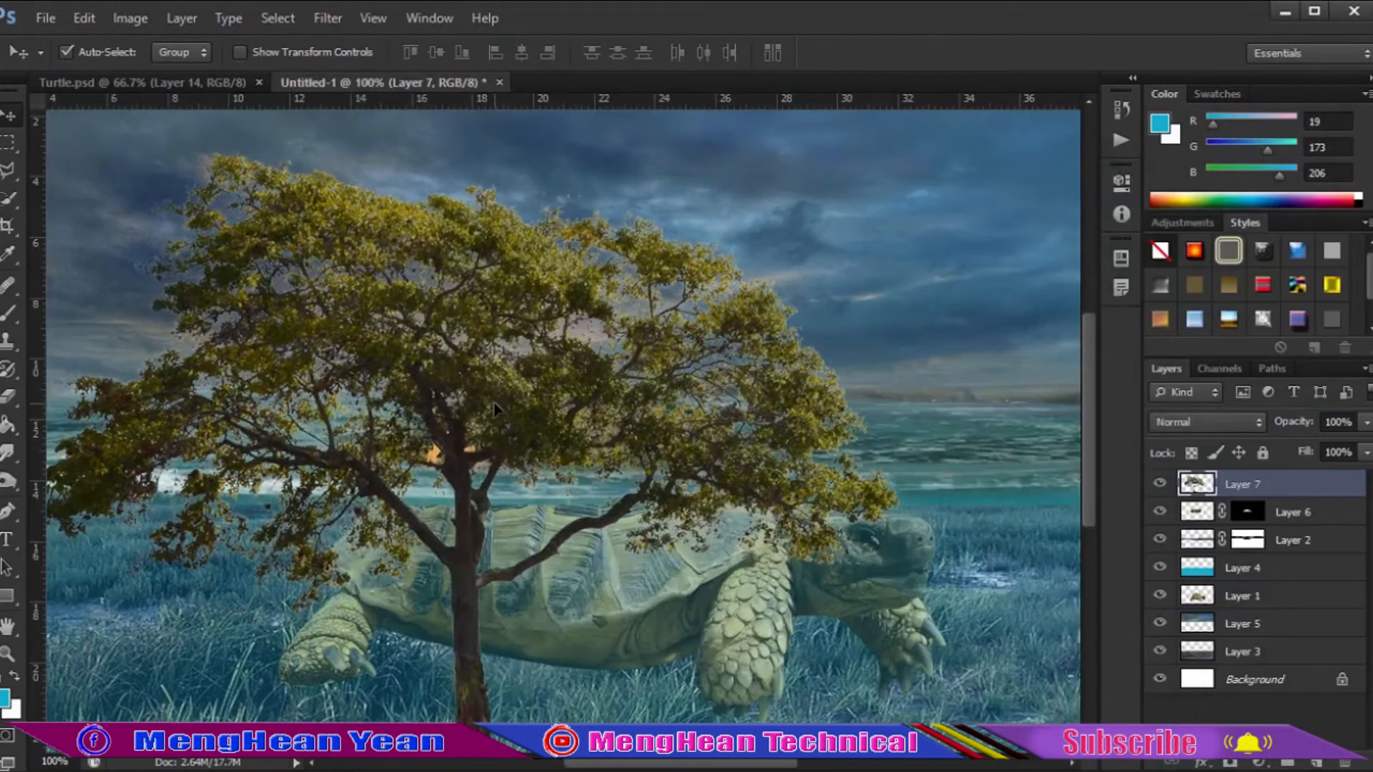
Scale the tree down to island size and place it on the grassy hill beside the upper end of the road
{"action": "key", "text": "ctrl+t"}
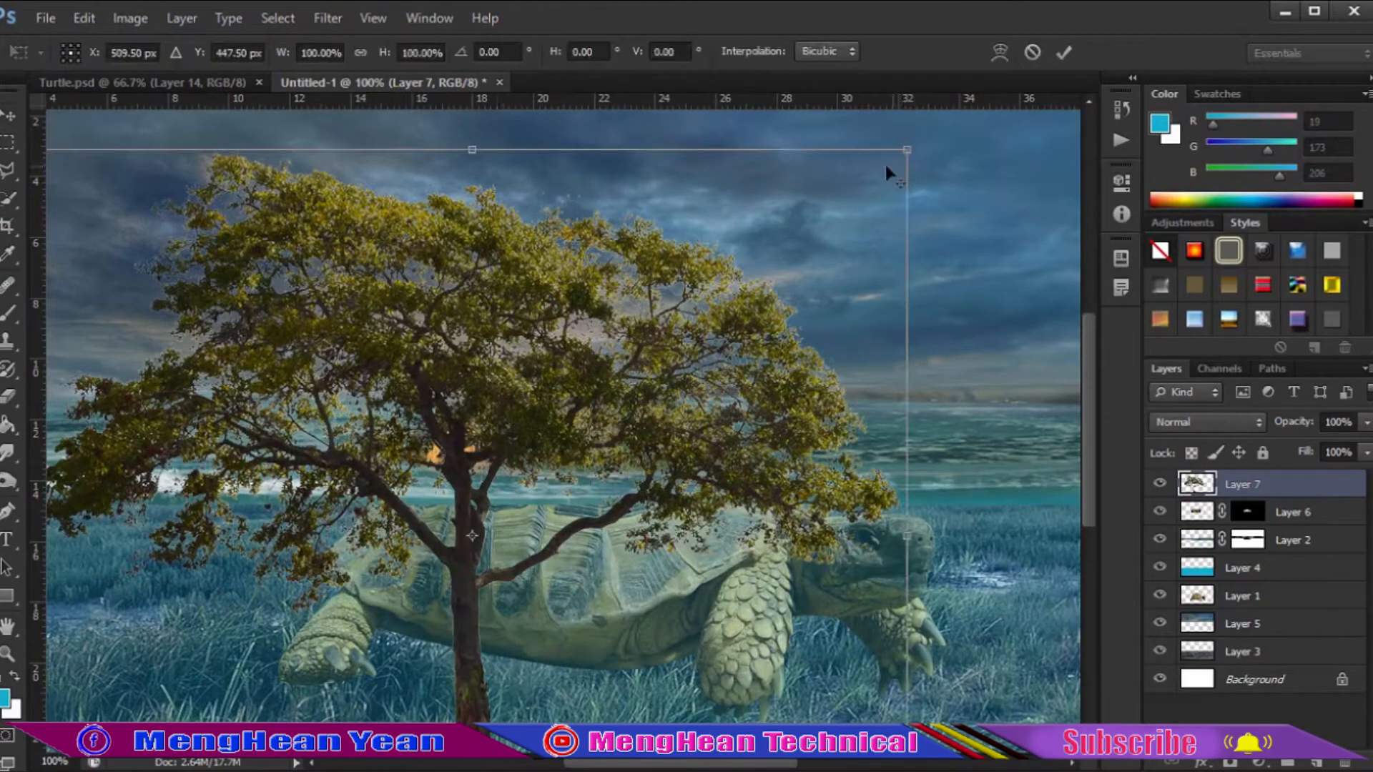
{"action": "left_click_drag", "start_coordinate": [905, 147], "coordinate": [558, 457]}
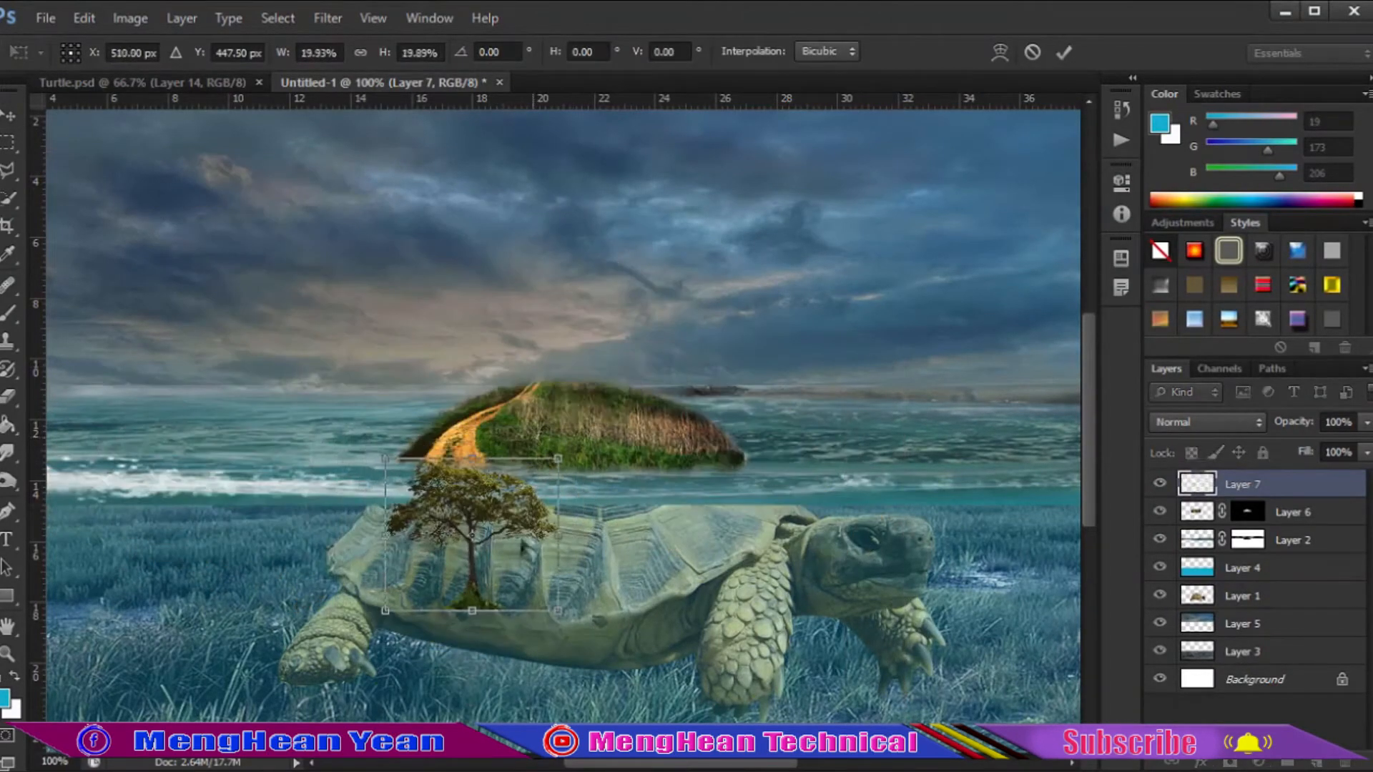
{"action": "left_click_drag", "start_coordinate": [500, 561], "coordinate": [519, 364]}
{"action": "left_click_drag", "start_coordinate": [581, 251], "coordinate": [601, 234]}
{"action": "left_click_drag", "start_coordinate": [501, 379], "coordinate": [507, 361]}
{"action": "key", "text": "Return"}
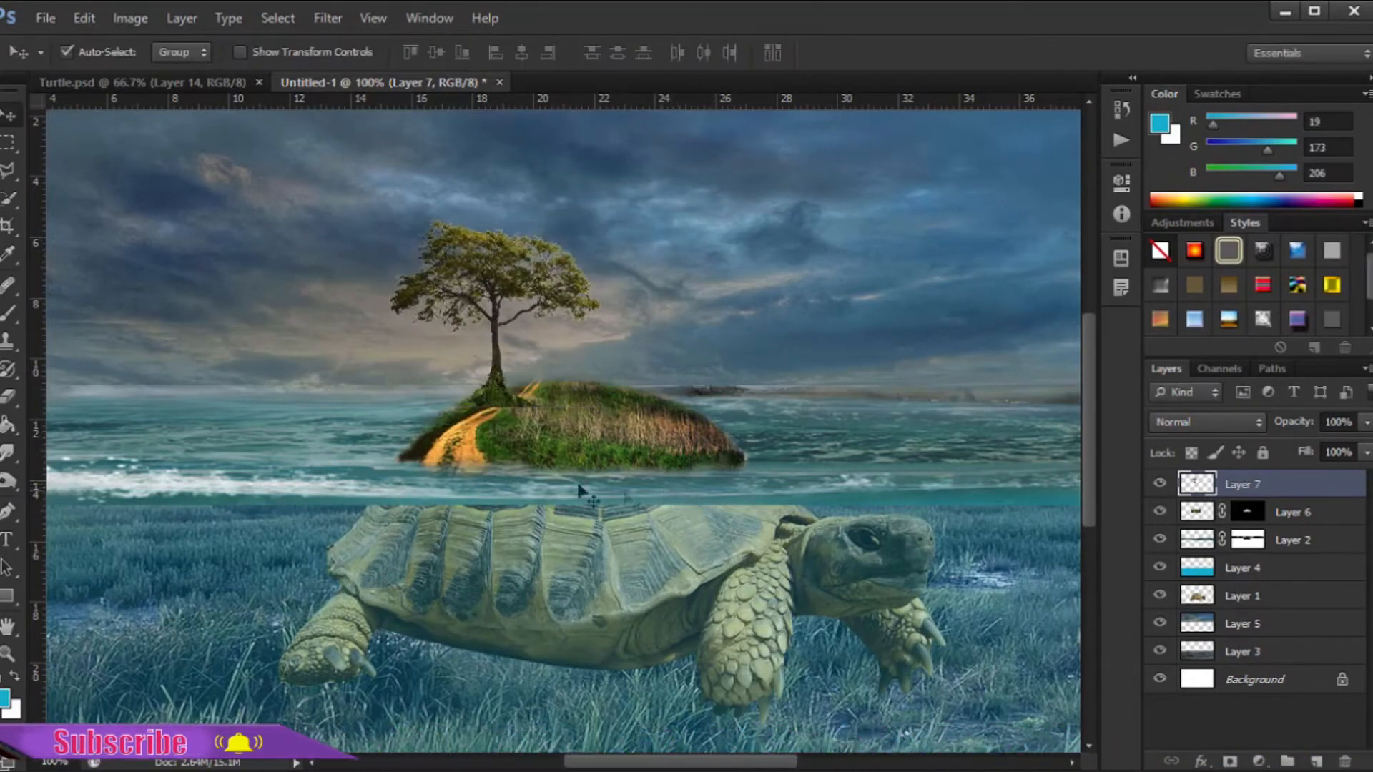
Add a layer mask to the tree and paint black with a 15 px brush to blend its hard base edge into the hill
{"action": "key", "text": "ctrl+plus"}
{"action": "key", "text": "ctrl+plus"}
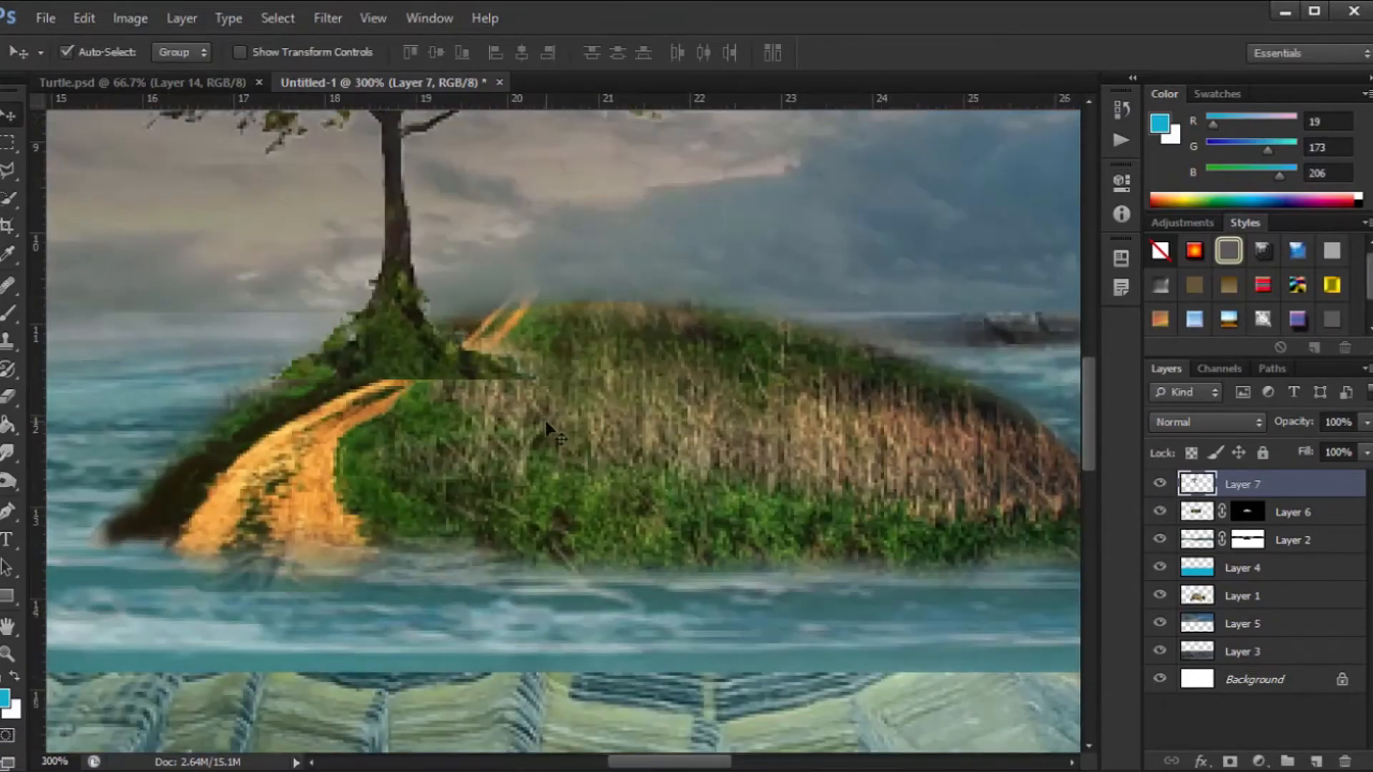
{"action": "left_click", "coordinate": [1229, 761]}
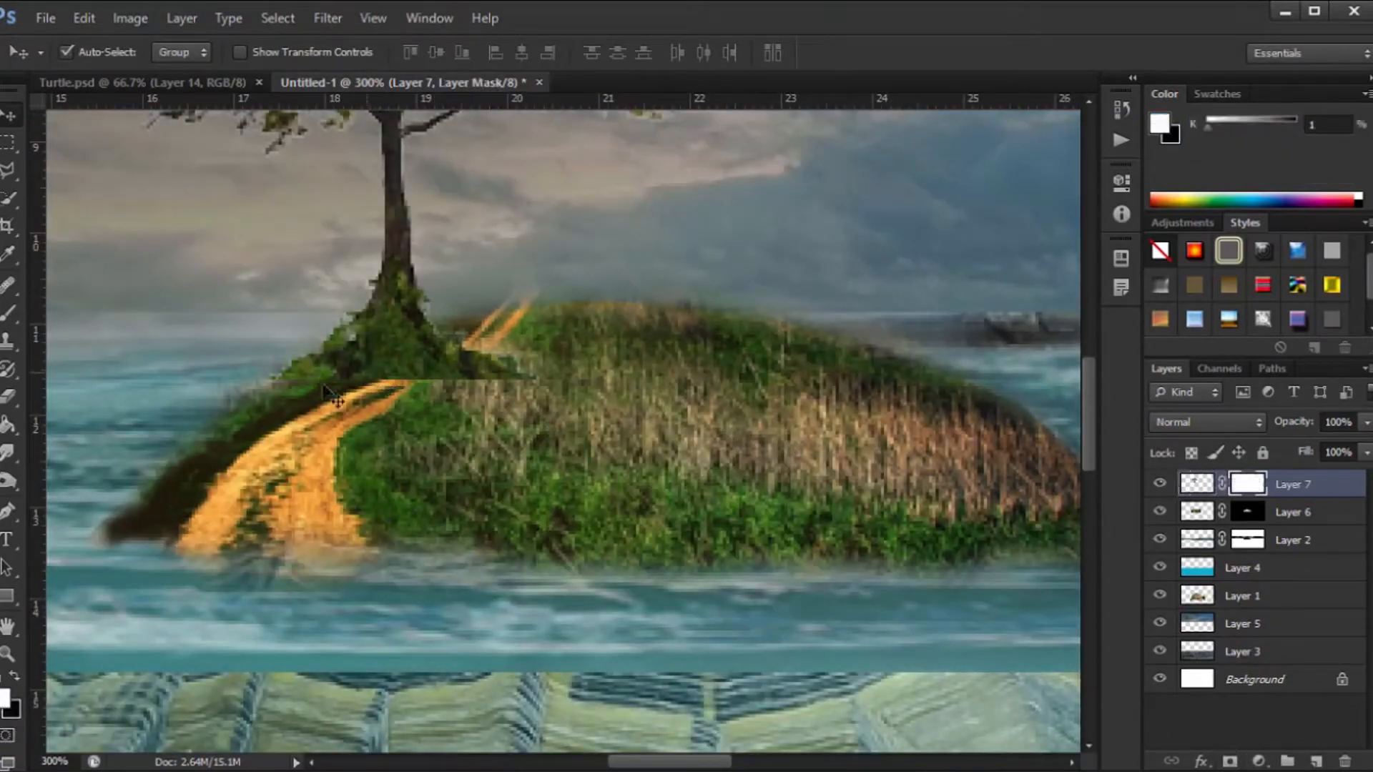
{"action": "left_click", "coordinate": [10, 316]}
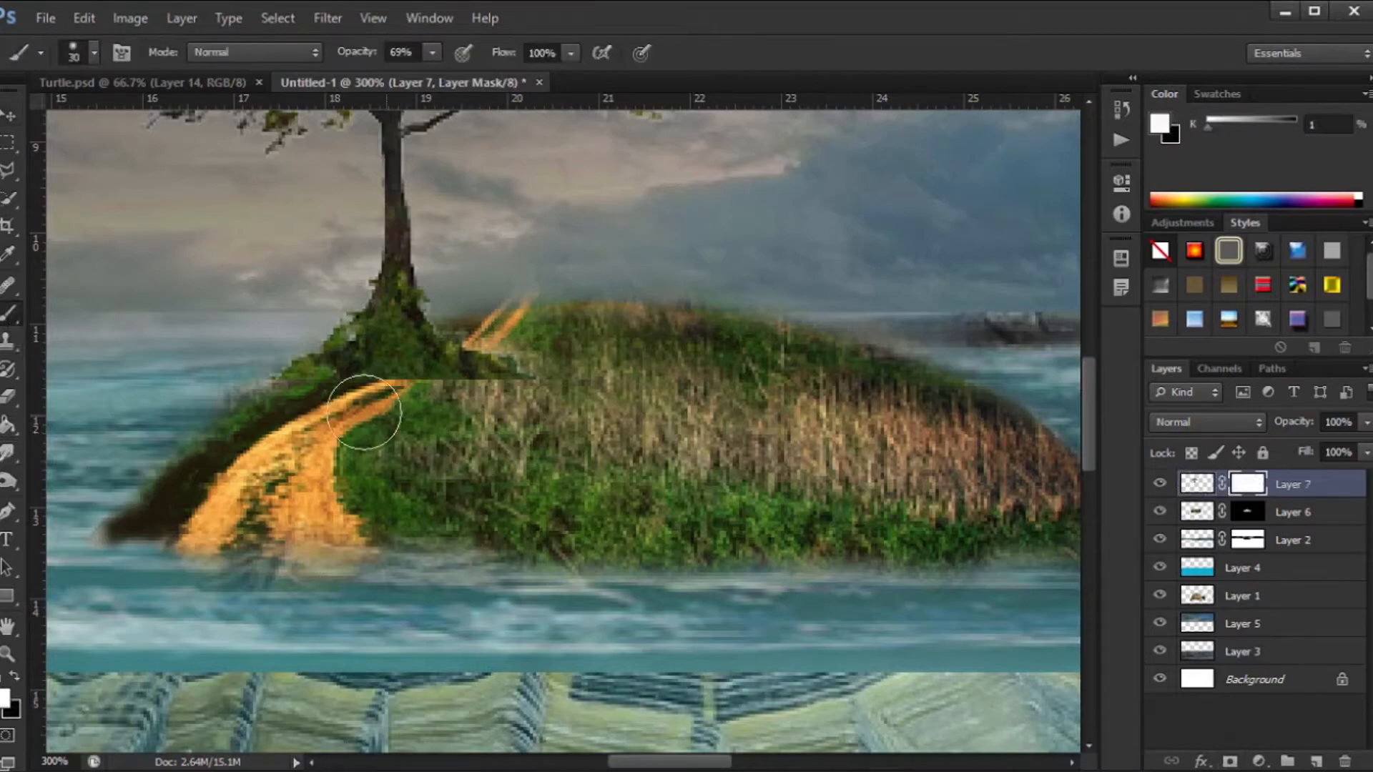
{"action": "key", "text": "bracketleft"}
{"action": "key", "text": "bracketleft"}
{"action": "key", "text": "bracketleft"}
{"action": "left_click", "coordinate": [13, 672]}
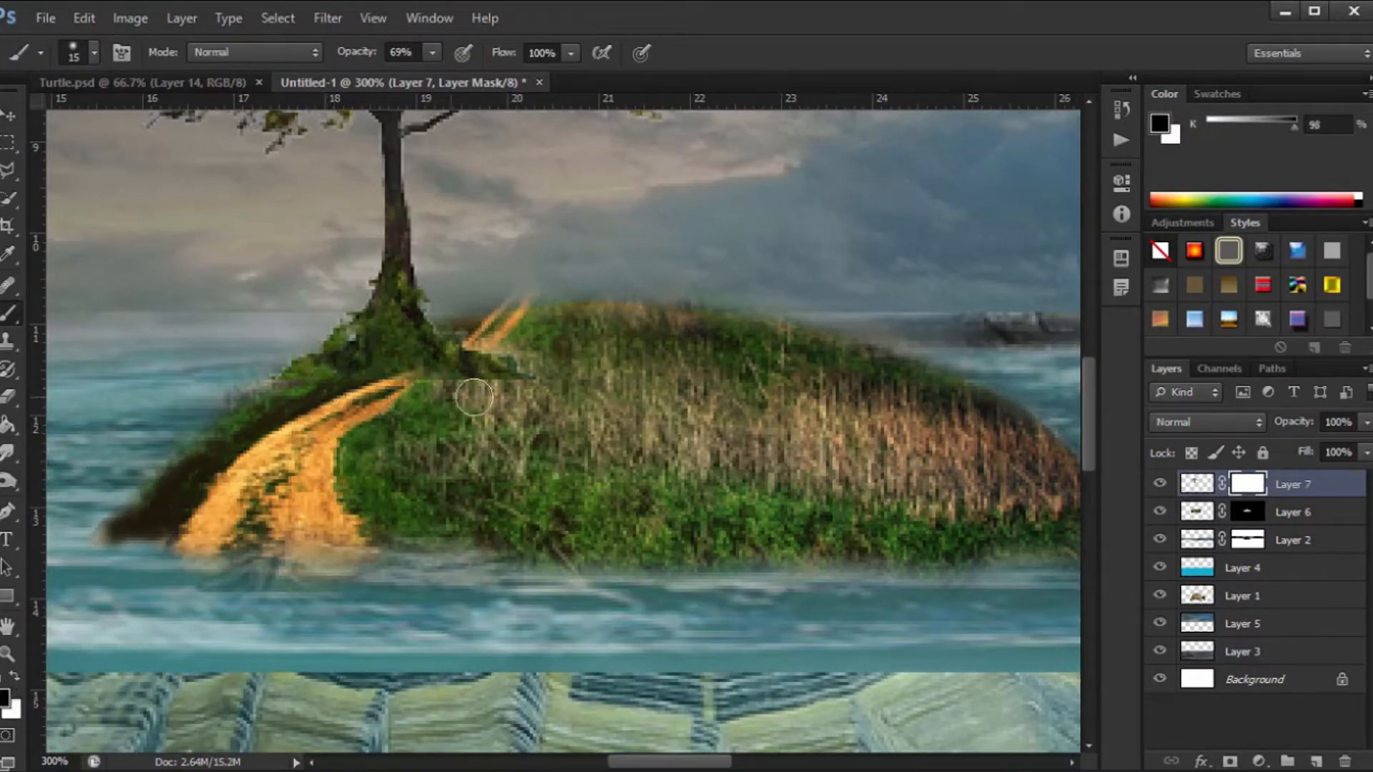
{"action": "left_click_drag", "start_coordinate": [476, 386], "coordinate": [525, 387]}
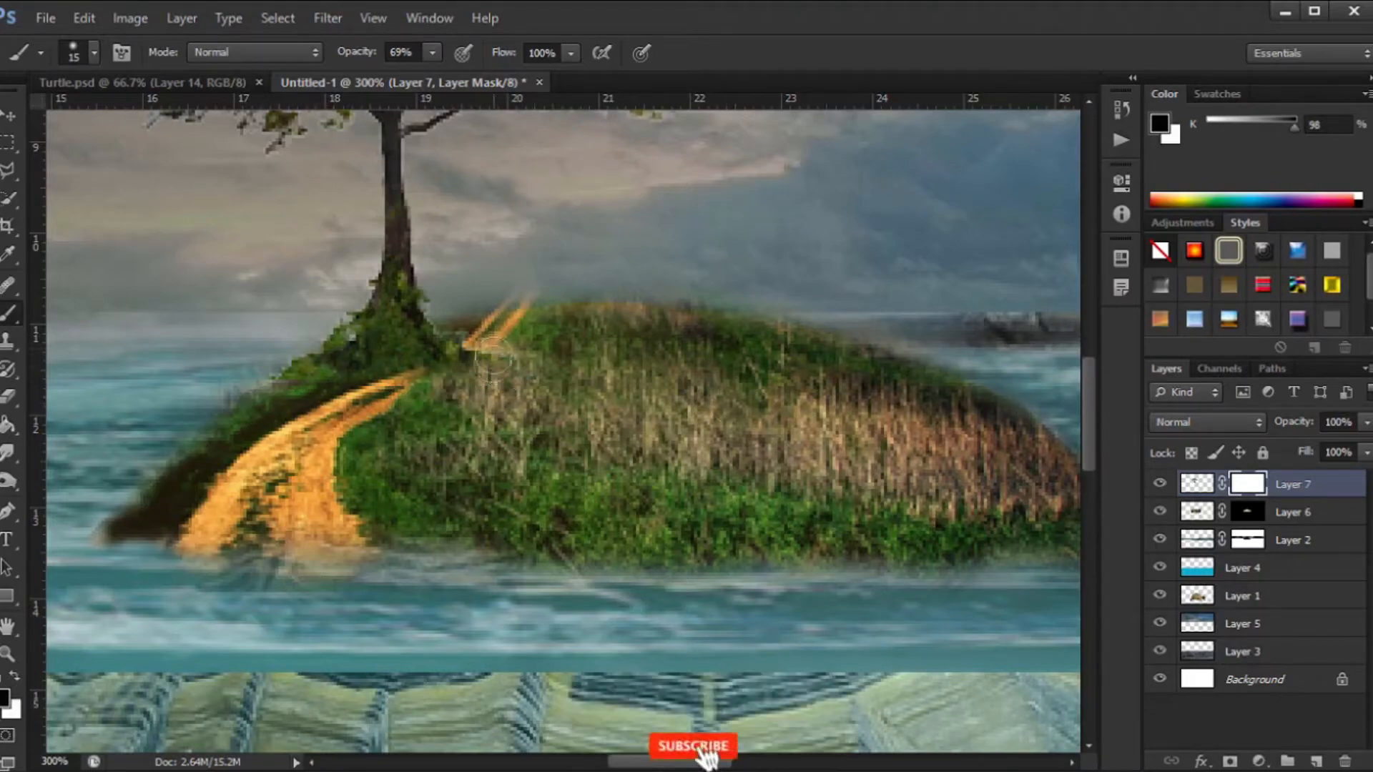
Open the cold8_by_faestock_d6mj02m-pre image from New folder
{"action": "key", "text": "ctrl+1"}
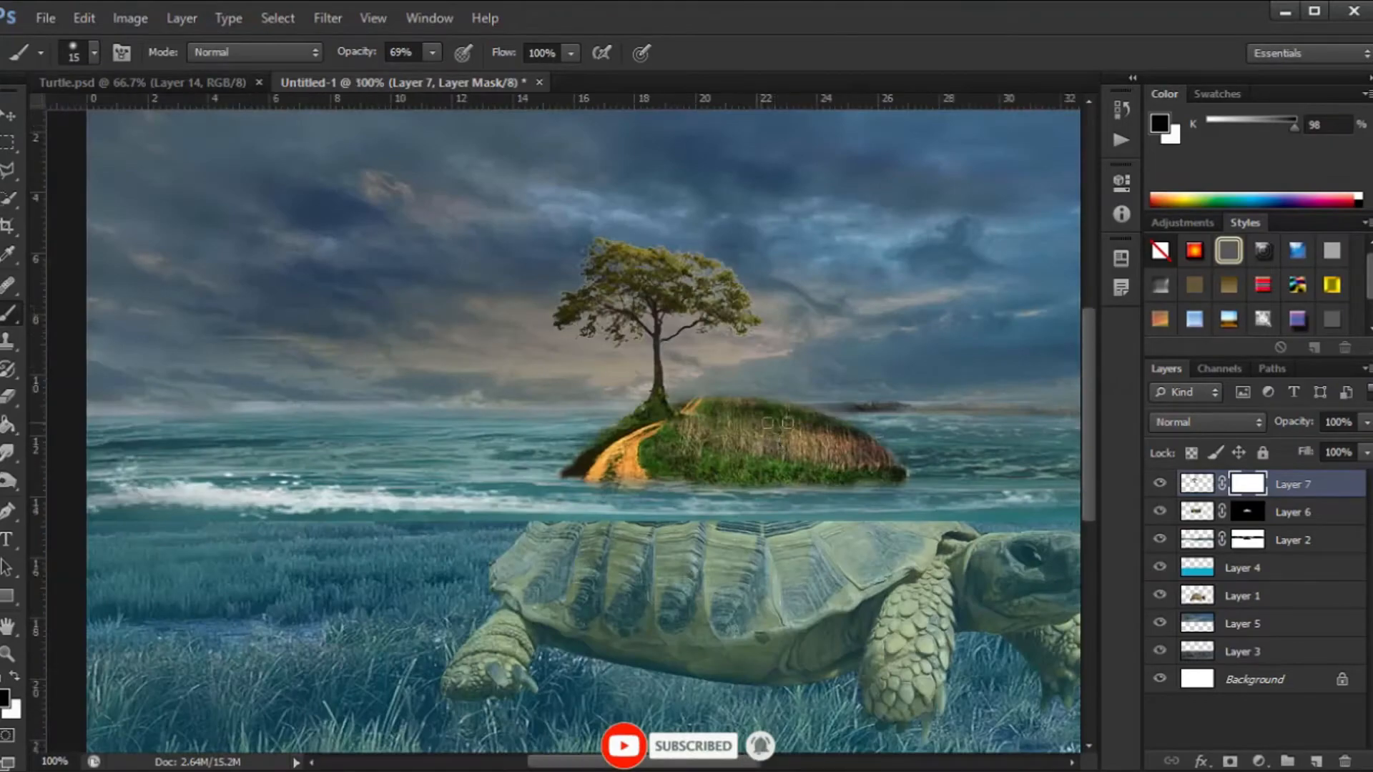
{"action": "key", "text": "ctrl+minus"}
{"action": "left_click", "coordinate": [55, 20]}
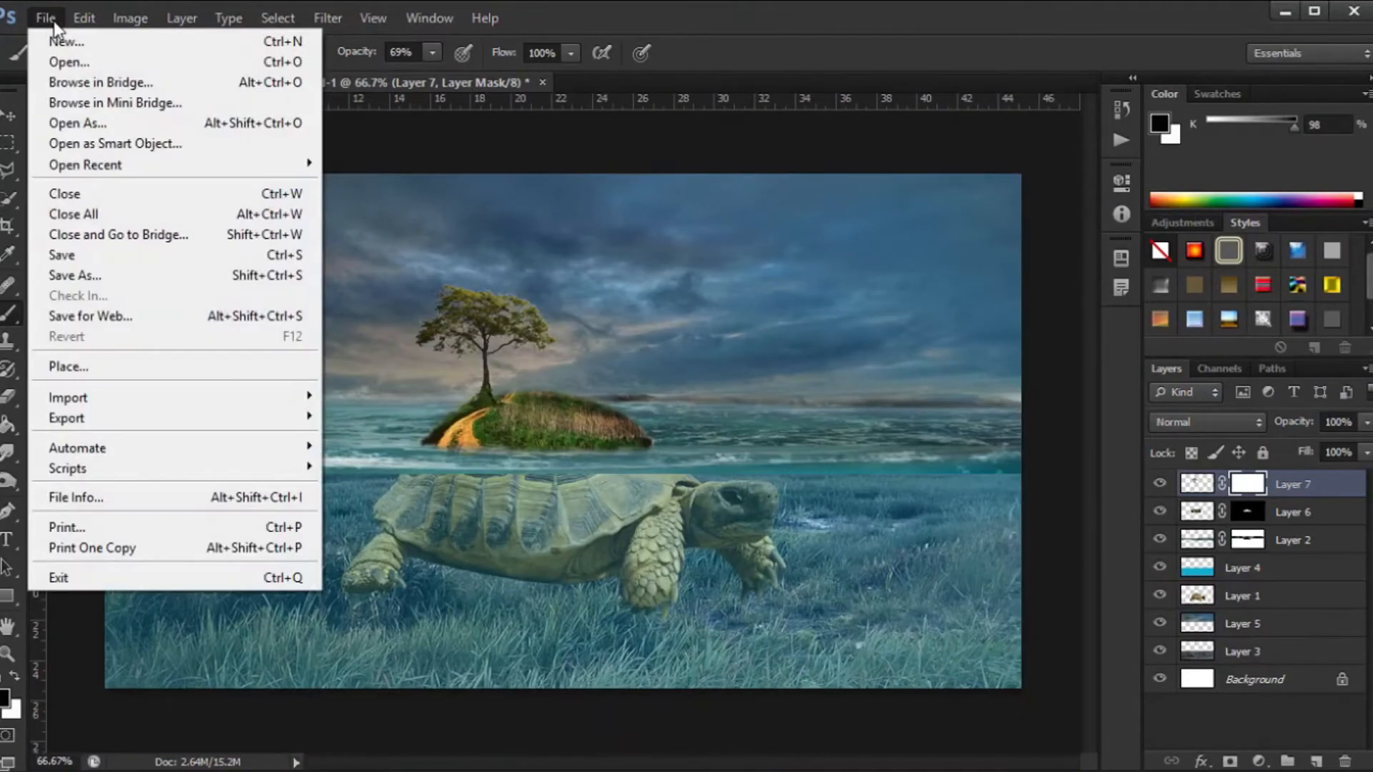
{"action": "left_click", "coordinate": [64, 61]}
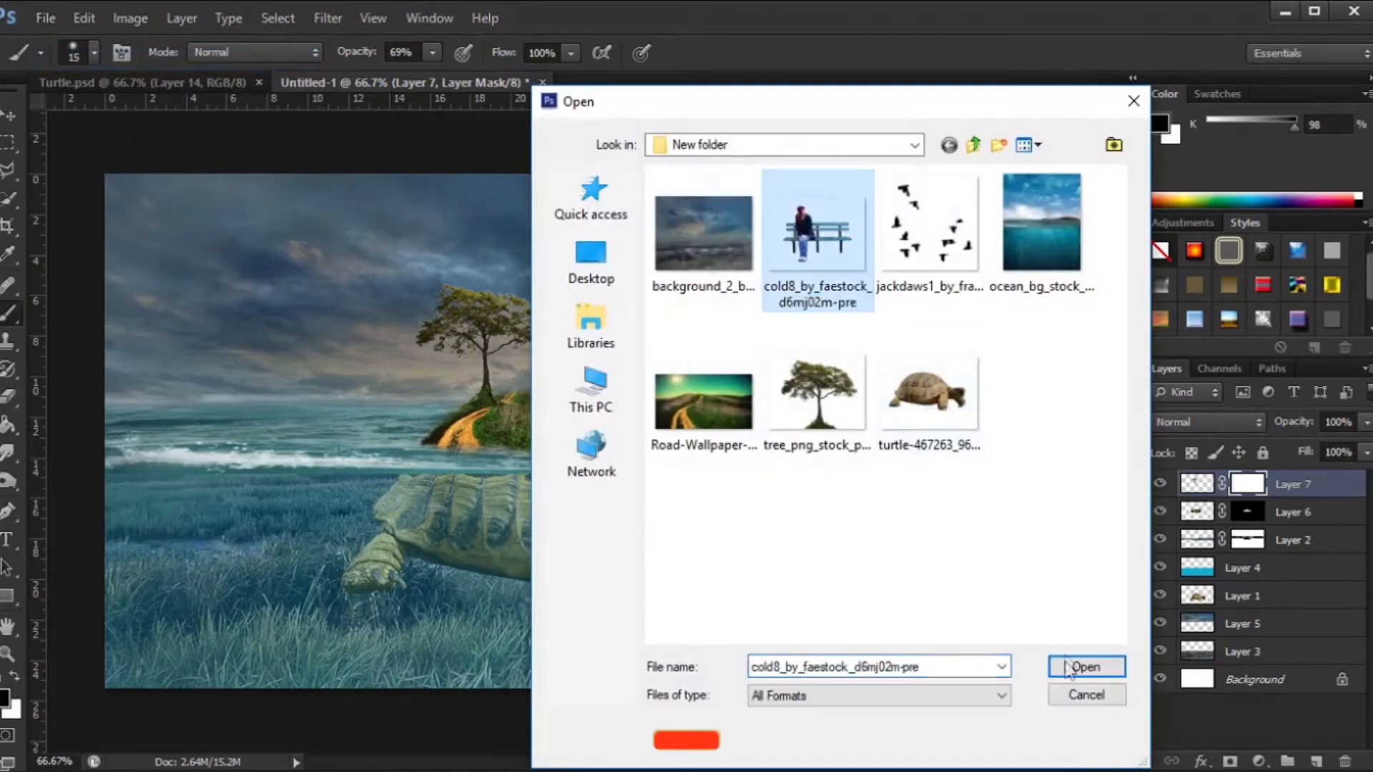
{"action": "left_click", "coordinate": [1086, 667]}
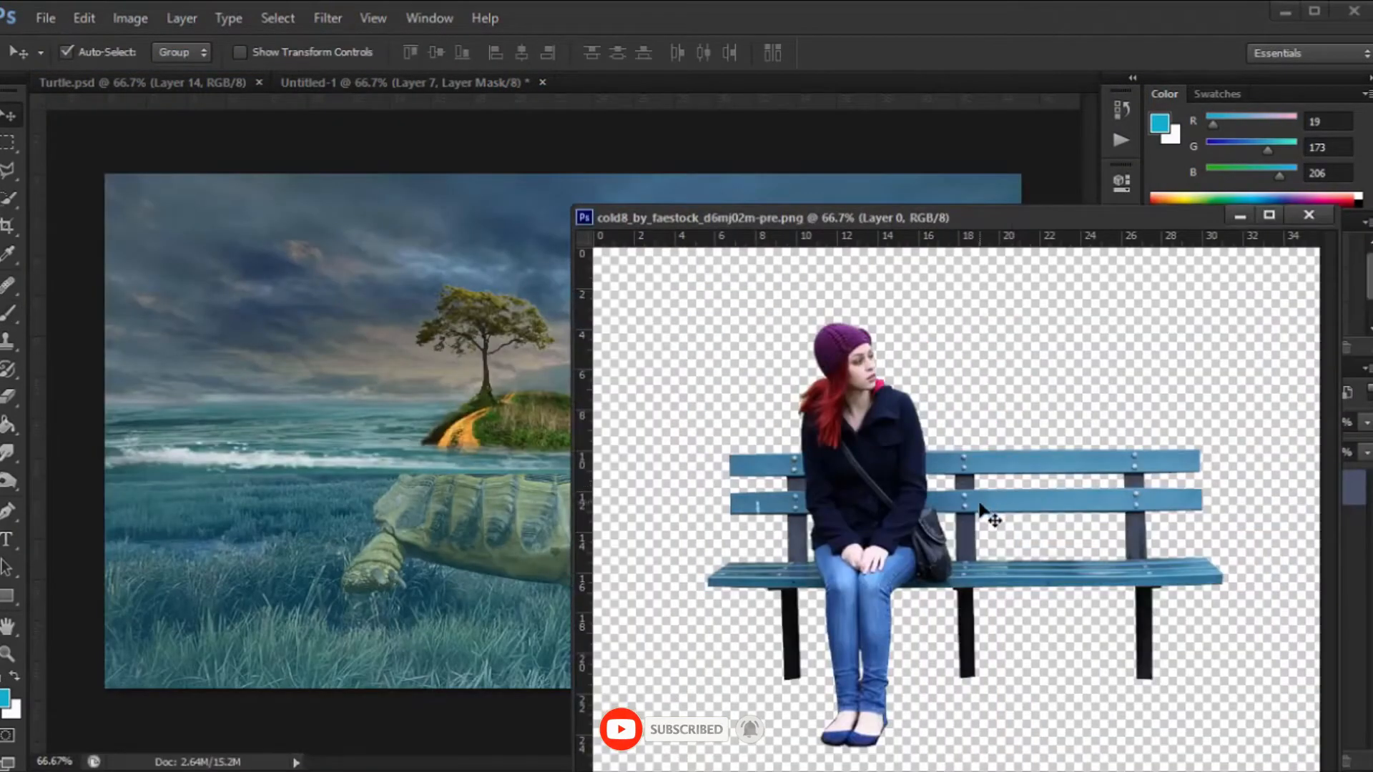
Copy the woman on the bench into the turtle composite, scale her to about 13%, and place her on the hill beside the tree
{"action": "left_click_drag", "start_coordinate": [981, 507], "coordinate": [491, 460]}
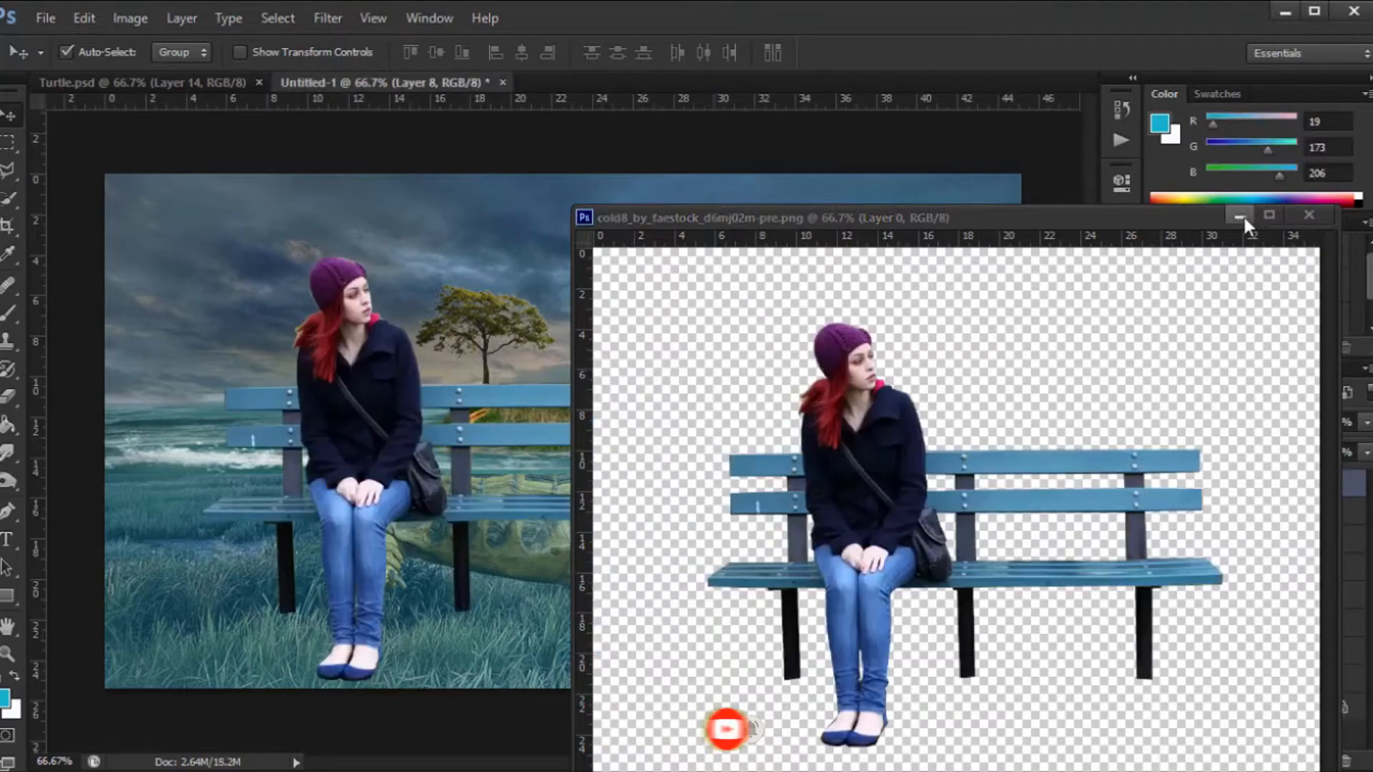
{"action": "left_click", "coordinate": [1239, 215]}
{"action": "key", "text": "ctrl+t"}
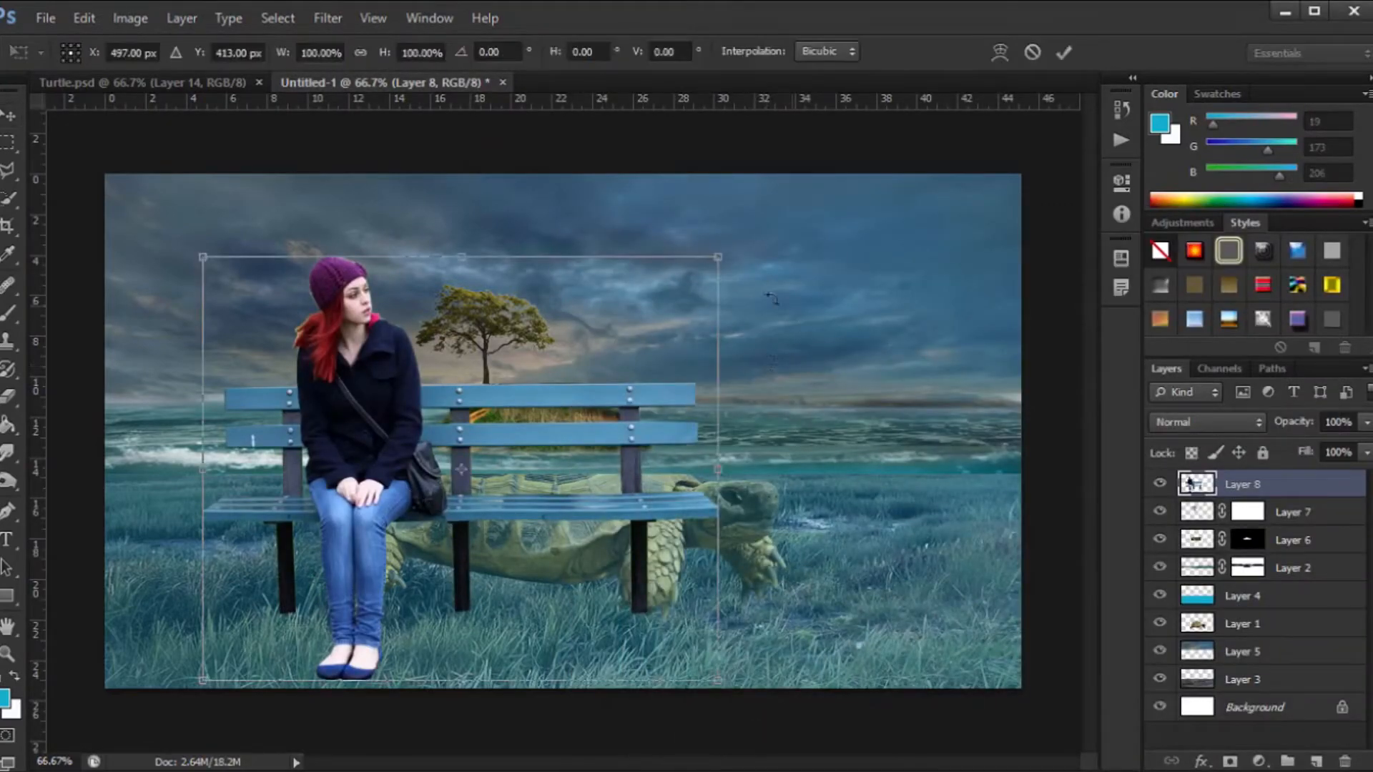
{"action": "left_click_drag", "start_coordinate": [715, 257], "coordinate": [587, 394]}
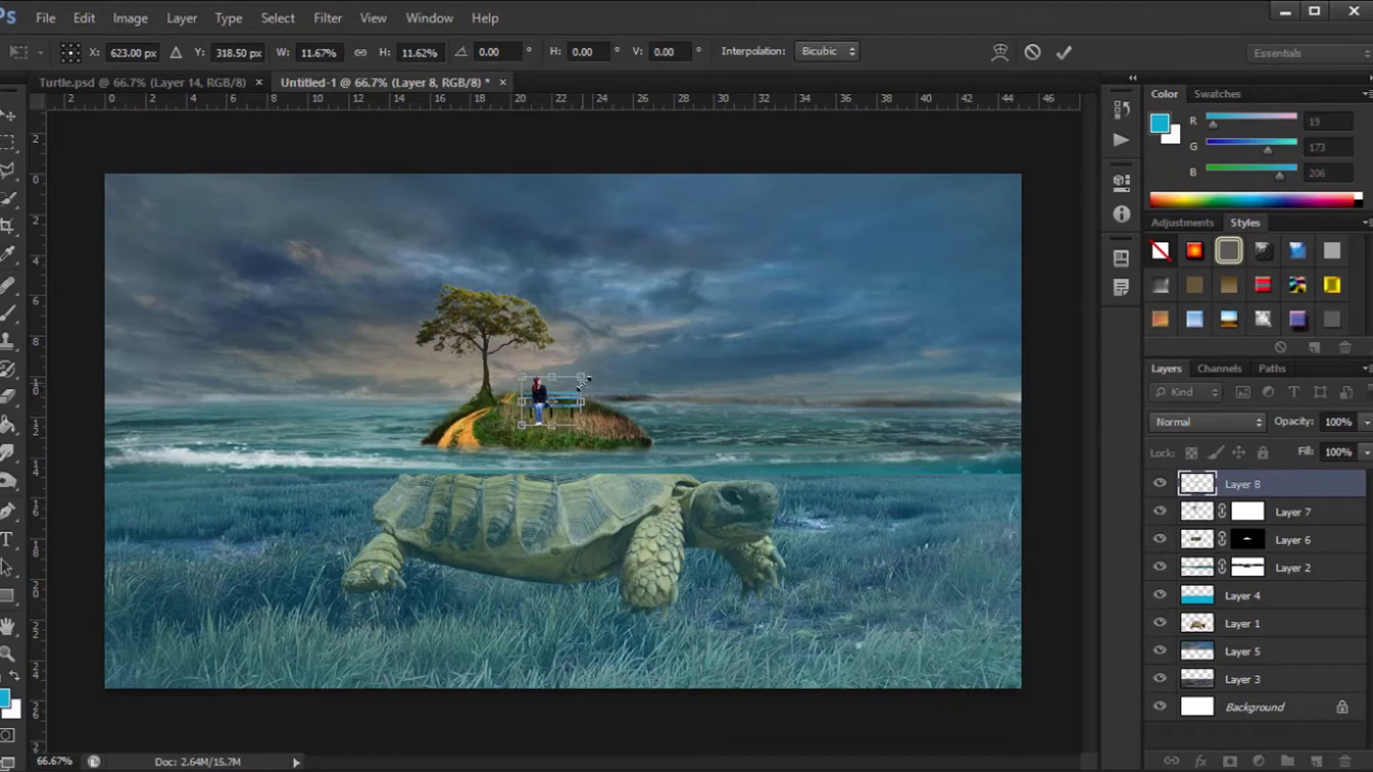
{"action": "left_click_drag", "start_coordinate": [584, 378], "coordinate": [572, 402]}
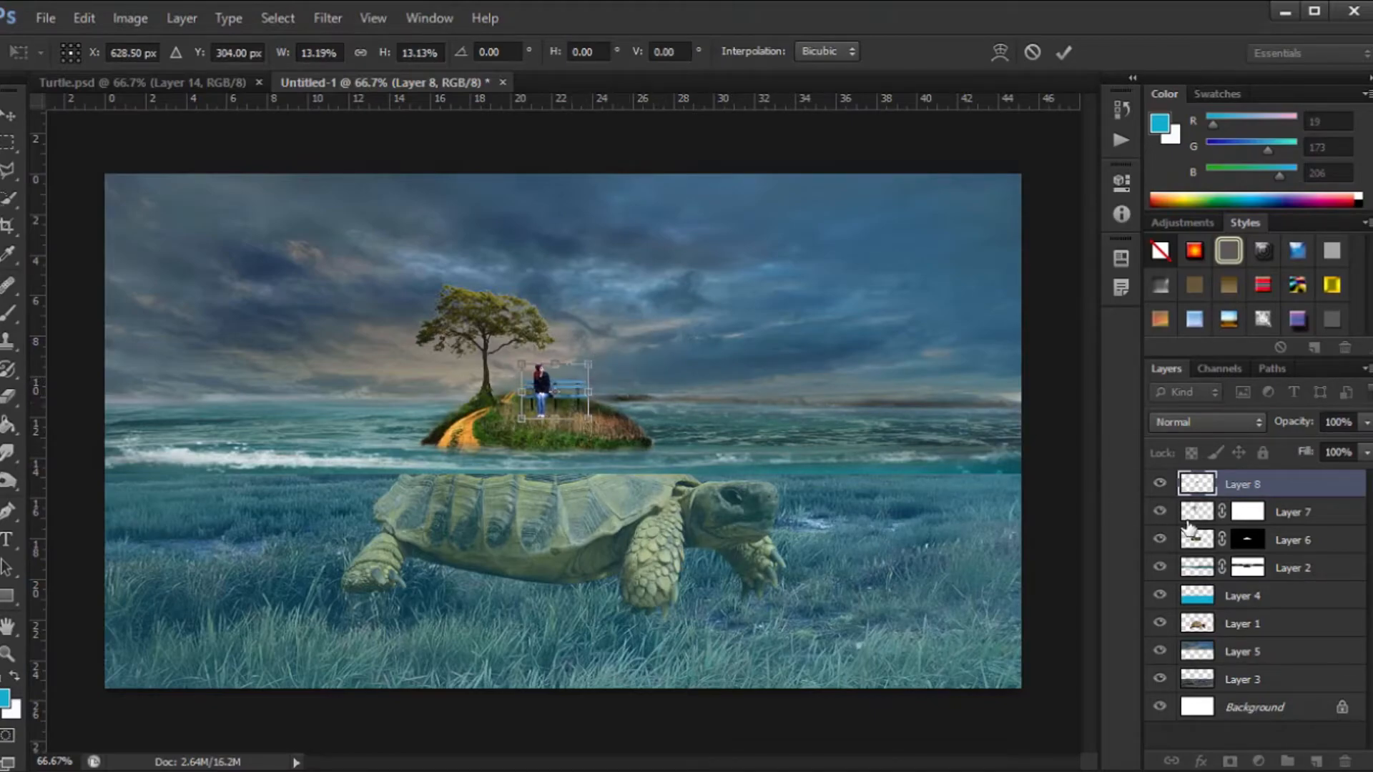
{"action": "key", "text": "Return"}
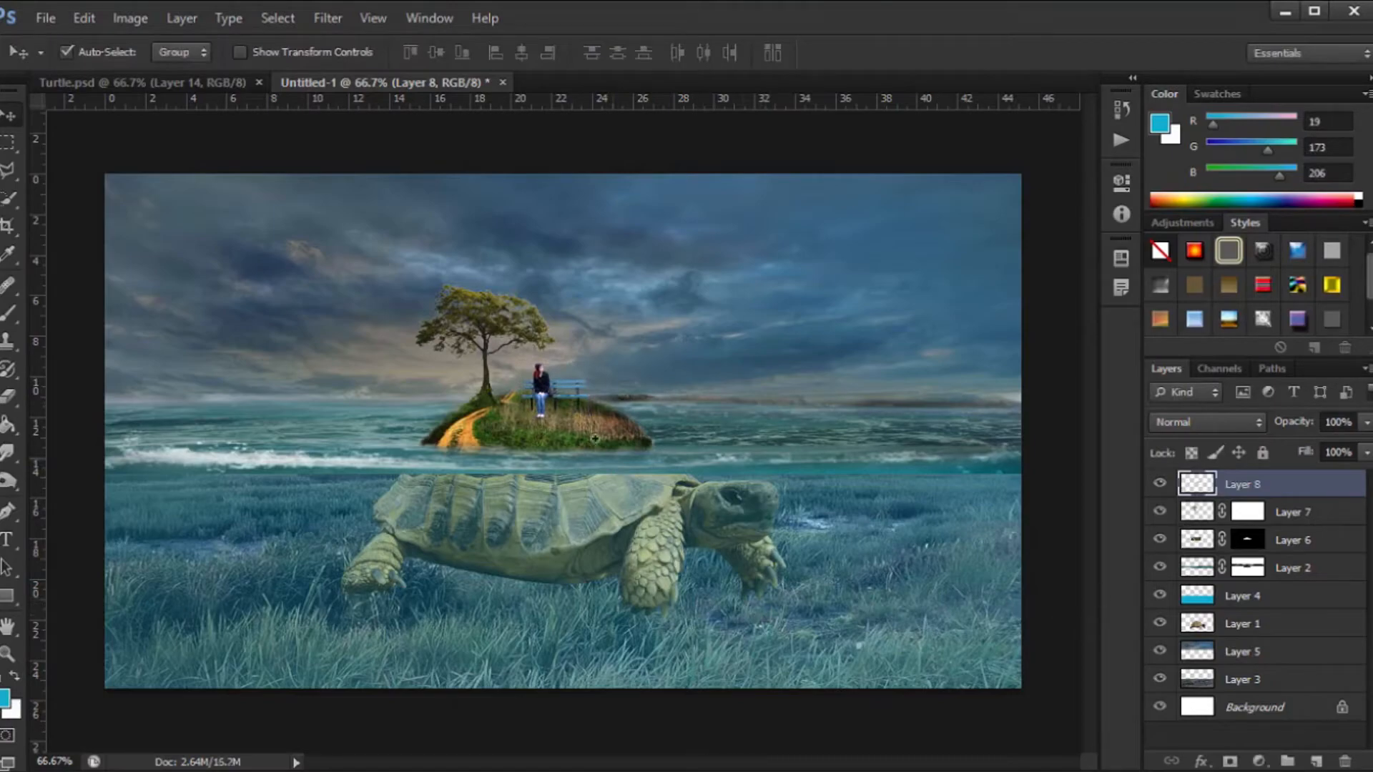
Add a new layer above the woman and set up a near-black brush (RGB 2, 2, 2) at 14% opacity and 30 px
{"action": "key", "text": "ctrl+plus"}
{"action": "key", "text": "ctrl+plus"}
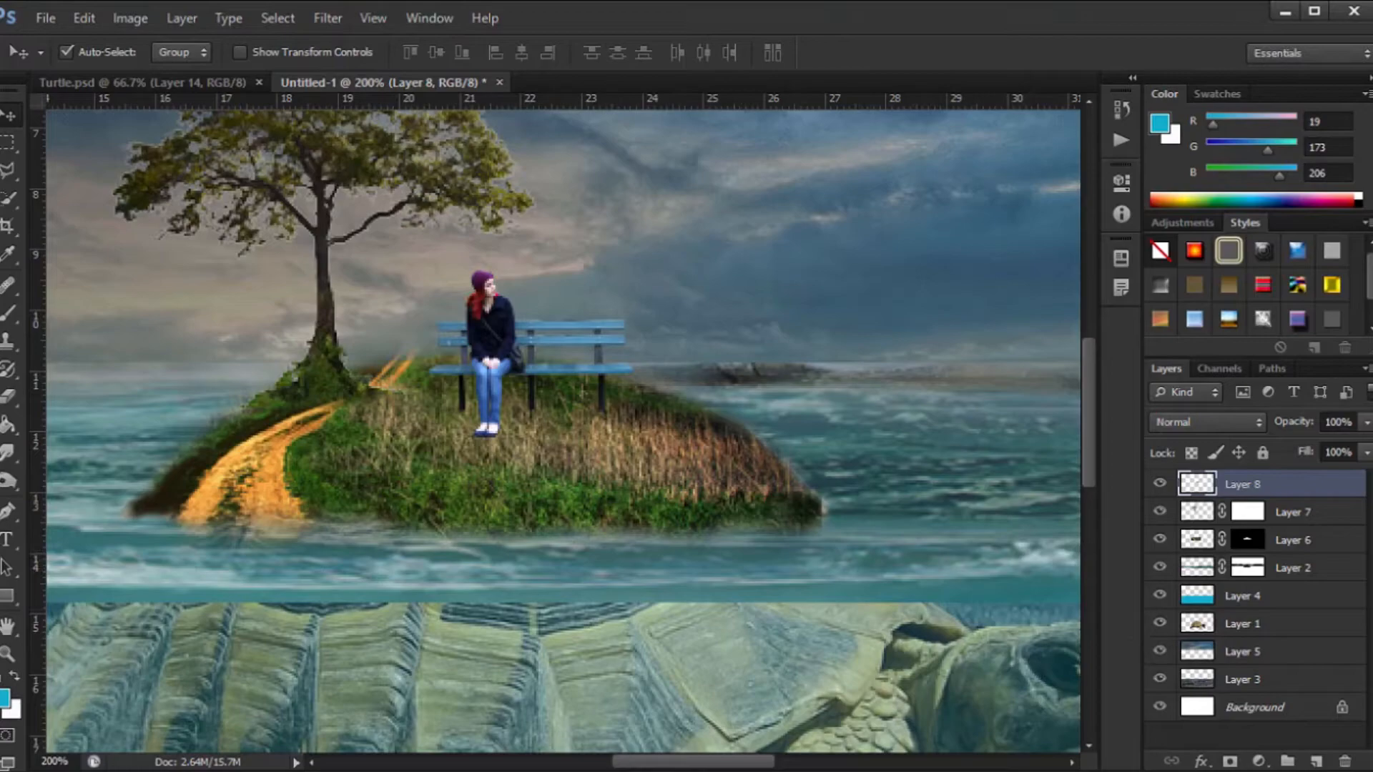
{"action": "left_click", "coordinate": [1317, 762]}
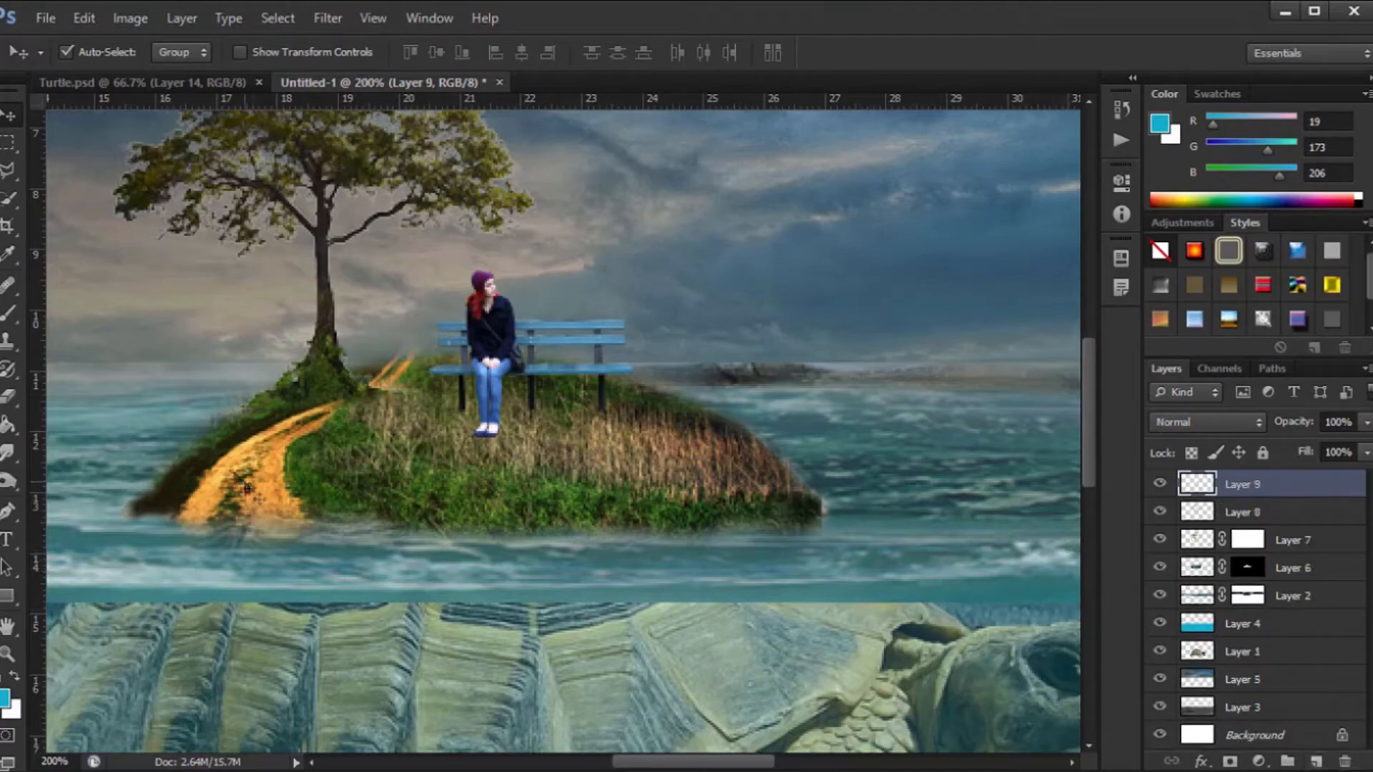
{"action": "left_click", "coordinate": [6, 314]}
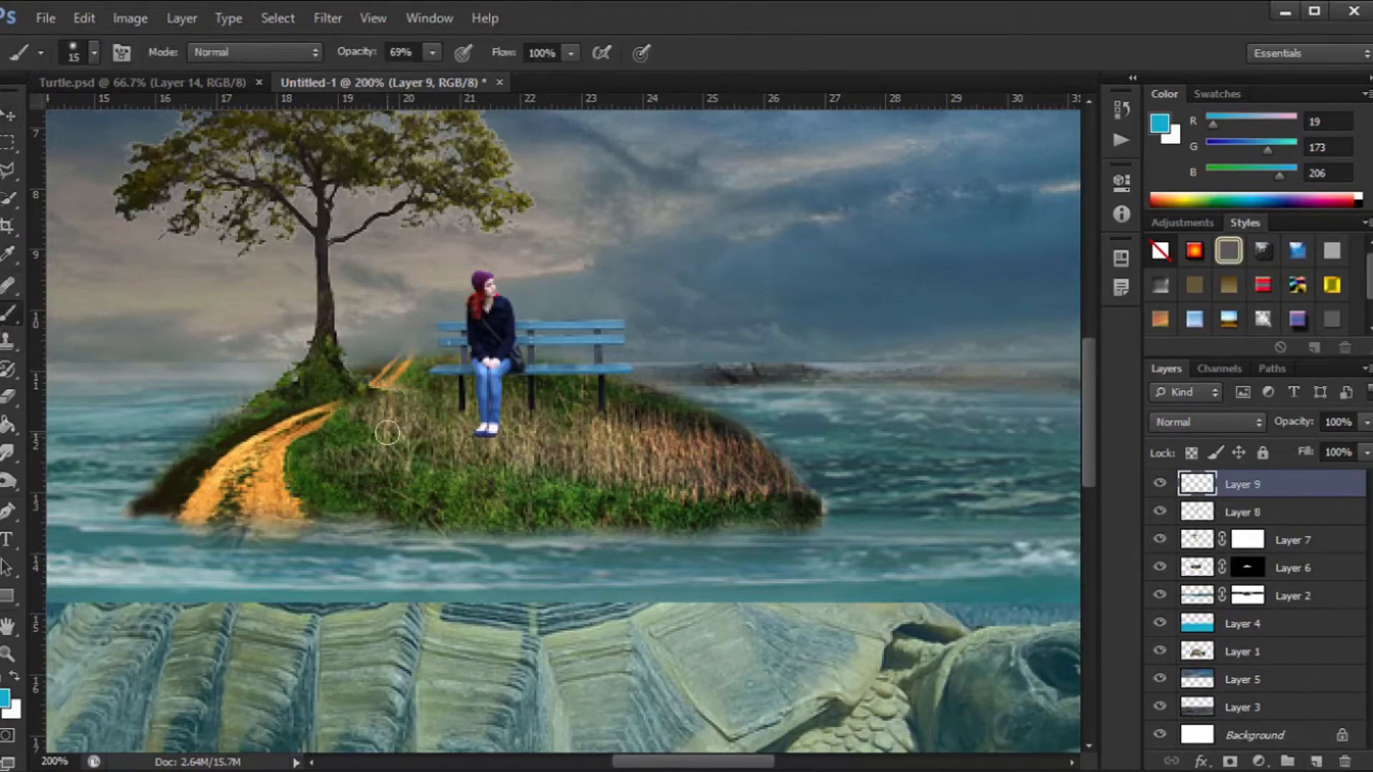
{"action": "left_click", "coordinate": [422, 424], "text": "alt"}
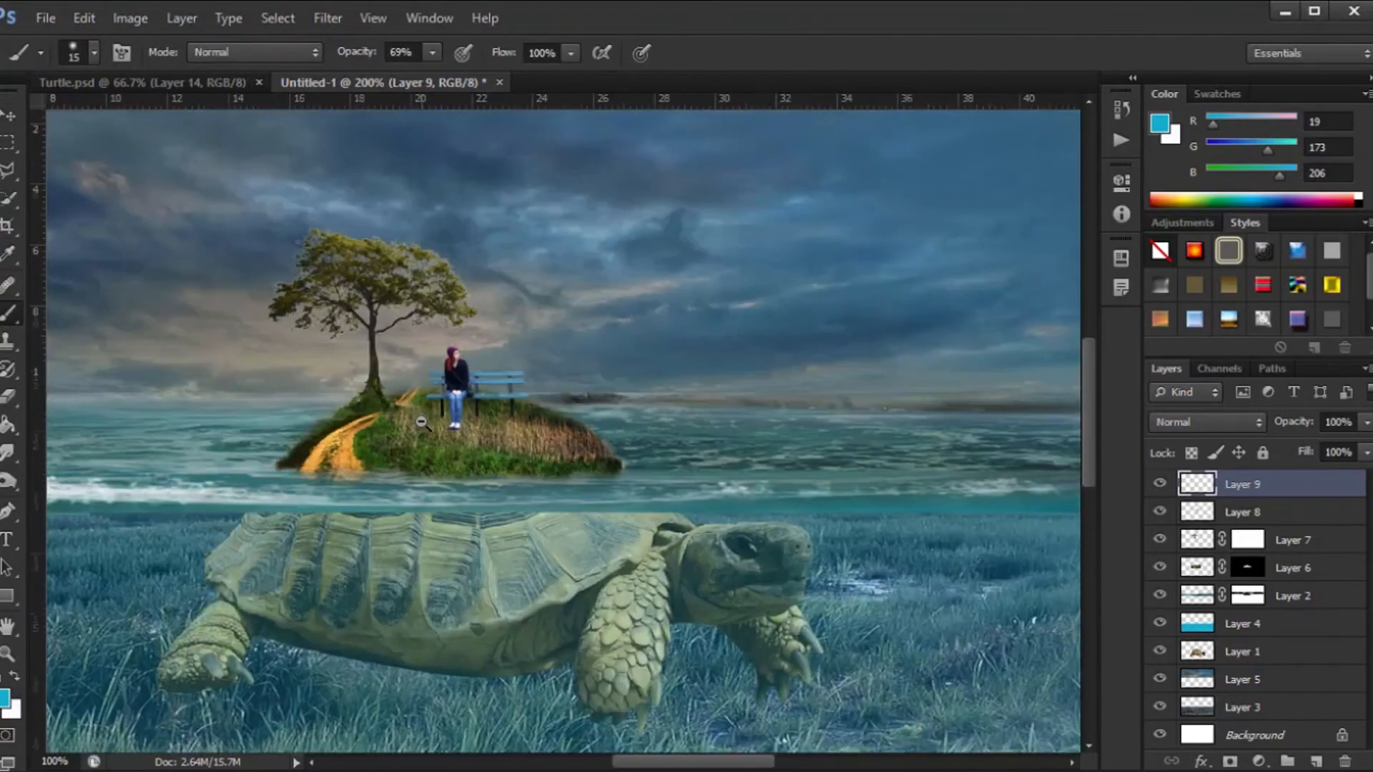
{"action": "left_click", "coordinate": [421, 423], "text": "alt"}
{"action": "left_click", "coordinate": [1159, 123]}
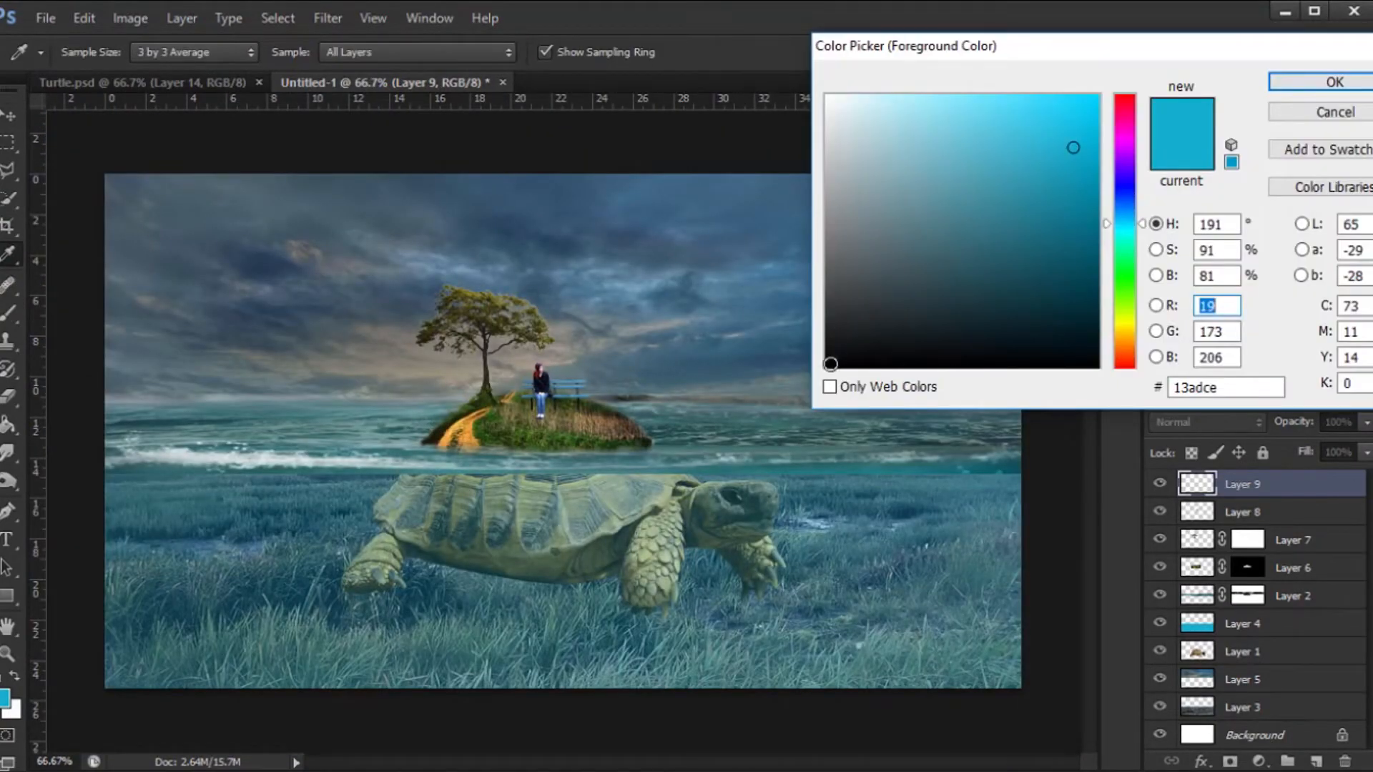
{"action": "left_click", "coordinate": [825, 366]}
{"action": "left_click", "coordinate": [1334, 81]}
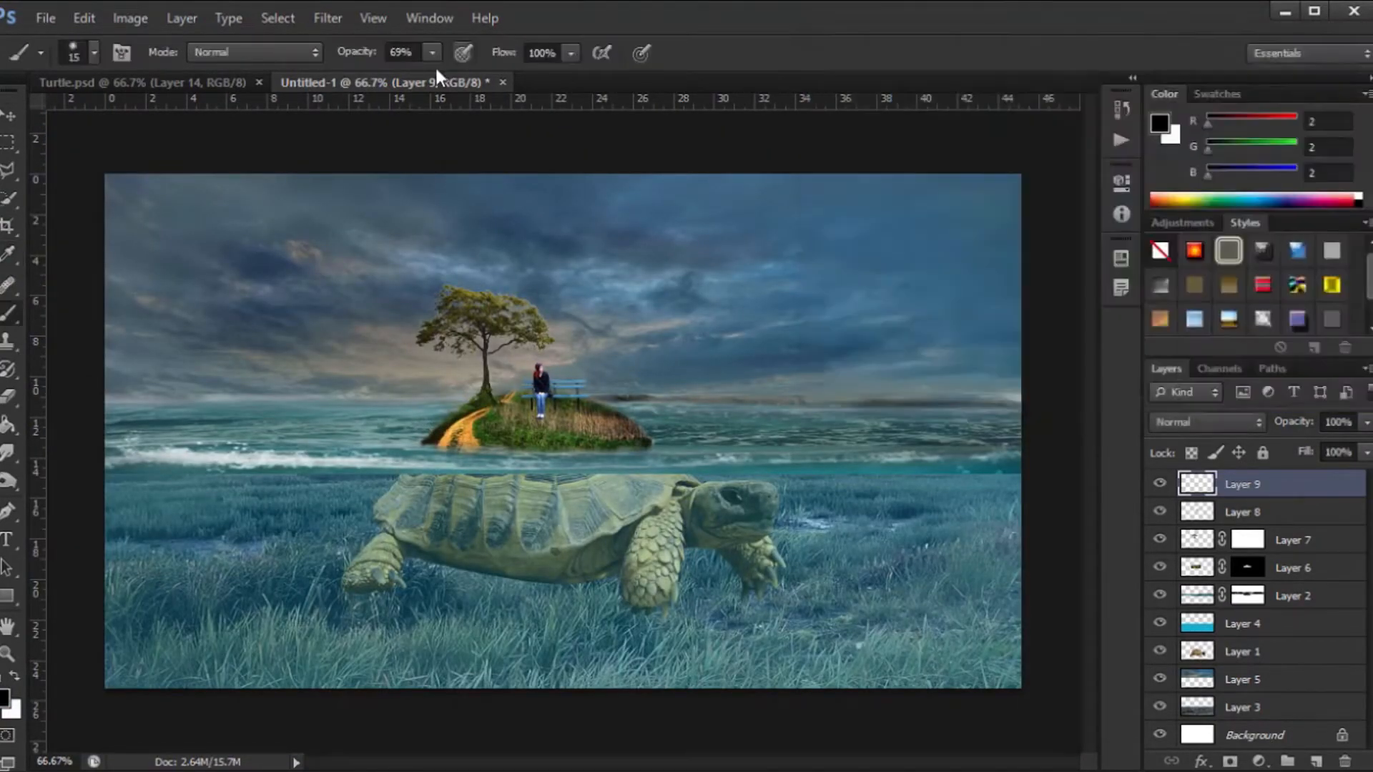
{"action": "left_click", "coordinate": [433, 53]}
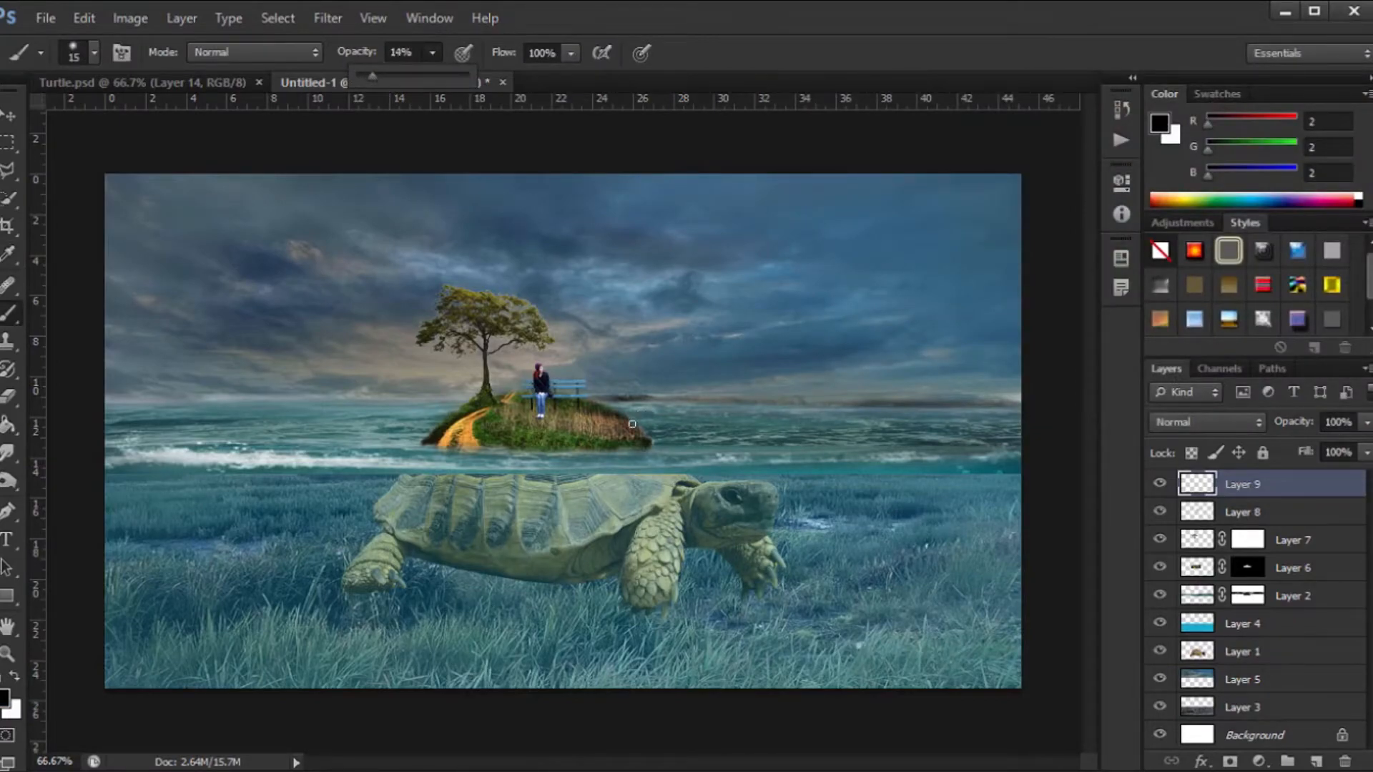
{"action": "key", "text": "bracketright"}
{"action": "key", "text": "bracketright"}
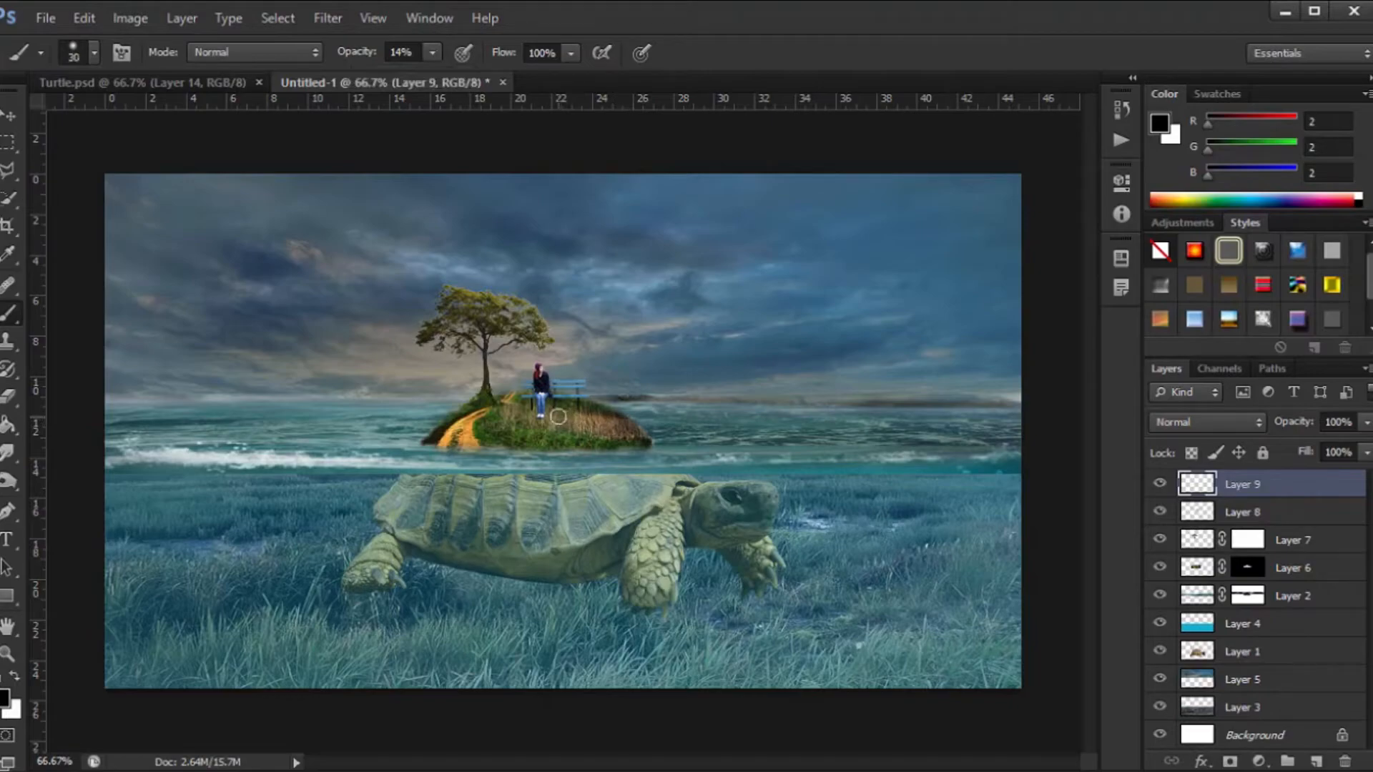
Paint soft shadows beneath the bench and over the road and rear slope, then move the shadow layer below the woman's layer
{"action": "scroll", "coordinate": [552, 417], "scroll_direction": "up", "scroll_amount": 3}
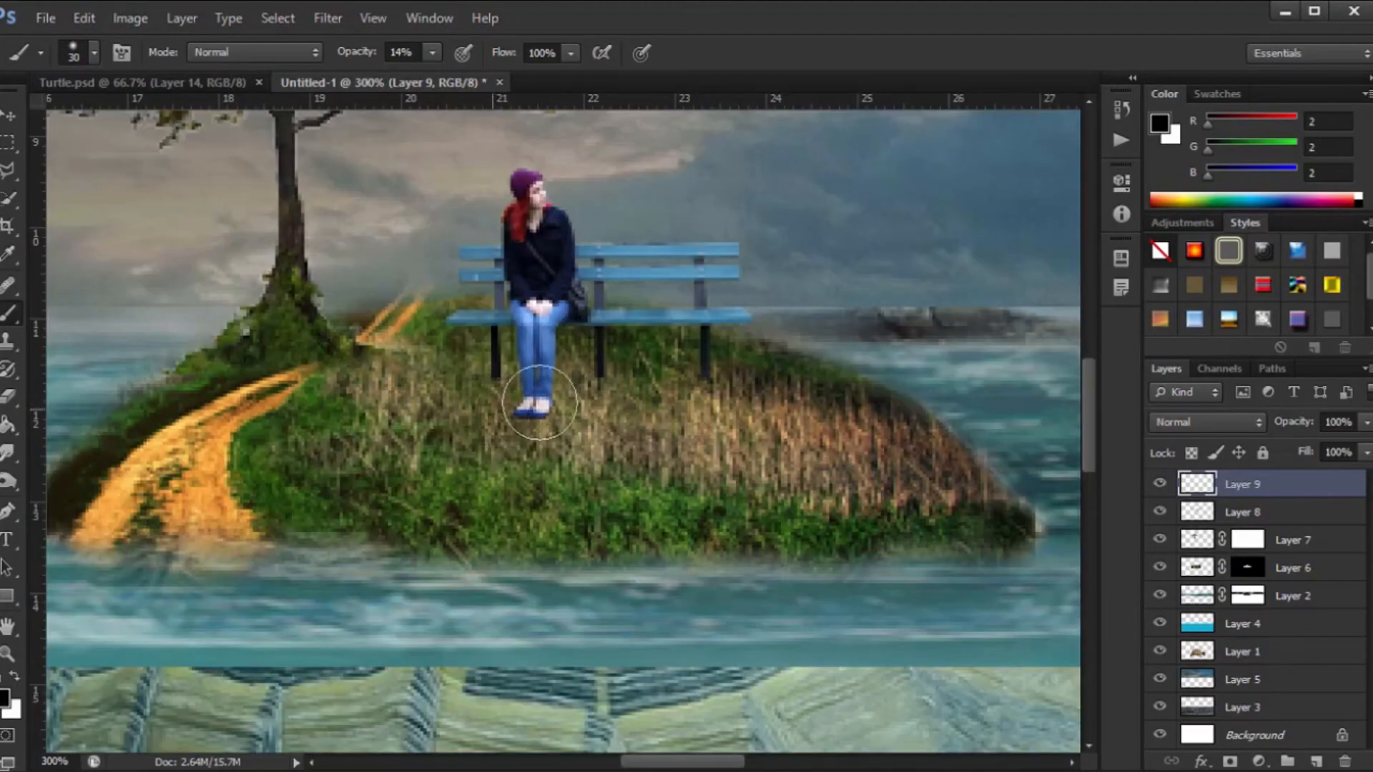
{"action": "mouse_move", "coordinate": [499, 398]}
{"action": "left_mouse_down"}
{"action": "mouse_move", "coordinate": [647, 386]}
{"action": "mouse_move", "coordinate": [693, 393]}
{"action": "mouse_move", "coordinate": [486, 399]}
{"action": "mouse_move", "coordinate": [698, 398]}
{"action": "mouse_move", "coordinate": [558, 401]}
{"action": "mouse_move", "coordinate": [580, 415]}
{"action": "mouse_move", "coordinate": [708, 404]}
{"action": "mouse_move", "coordinate": [521, 422]}
{"action": "mouse_move", "coordinate": [490, 361]}
{"action": "mouse_move", "coordinate": [503, 368]}
{"action": "mouse_move", "coordinate": [495, 422]}
{"action": "left_mouse_up"}
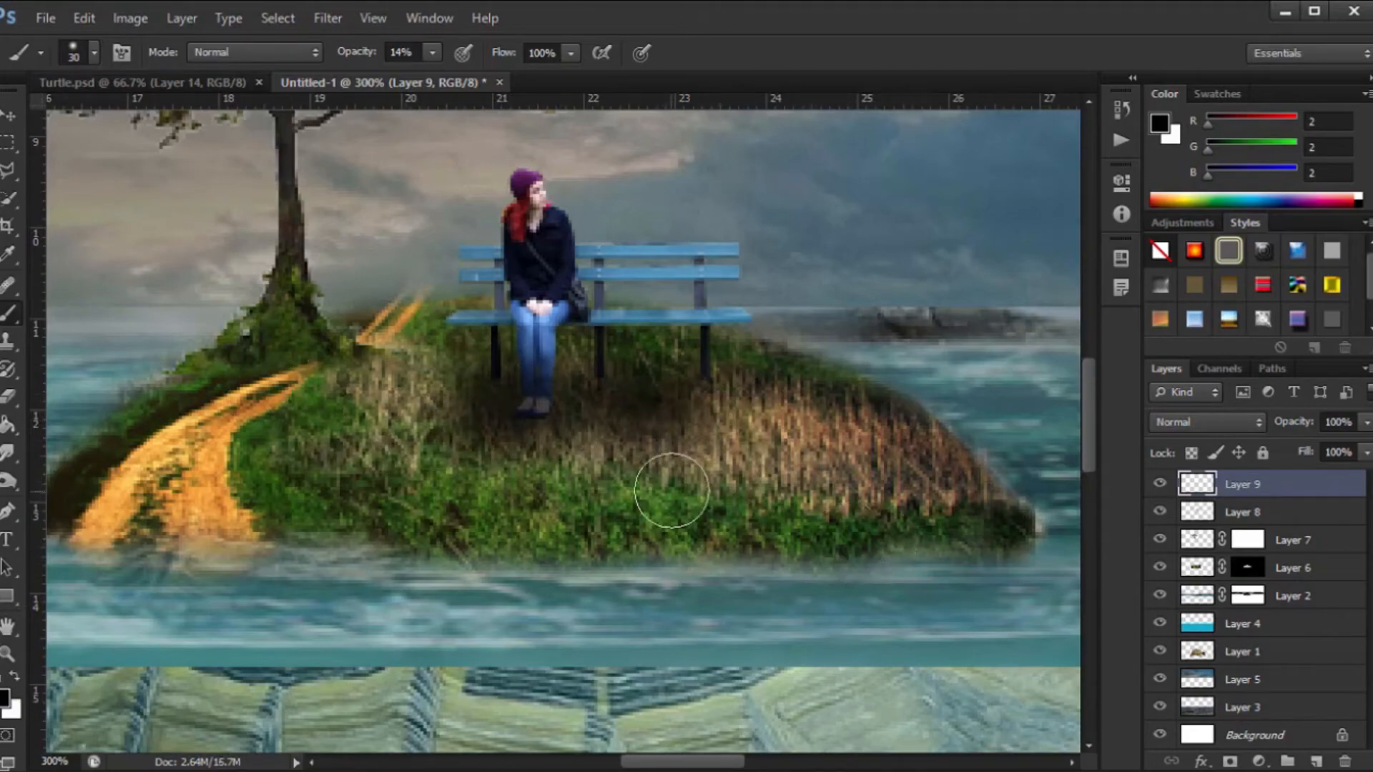
{"action": "scroll", "coordinate": [522, 422], "scroll_direction": "down", "scroll_amount": 1}
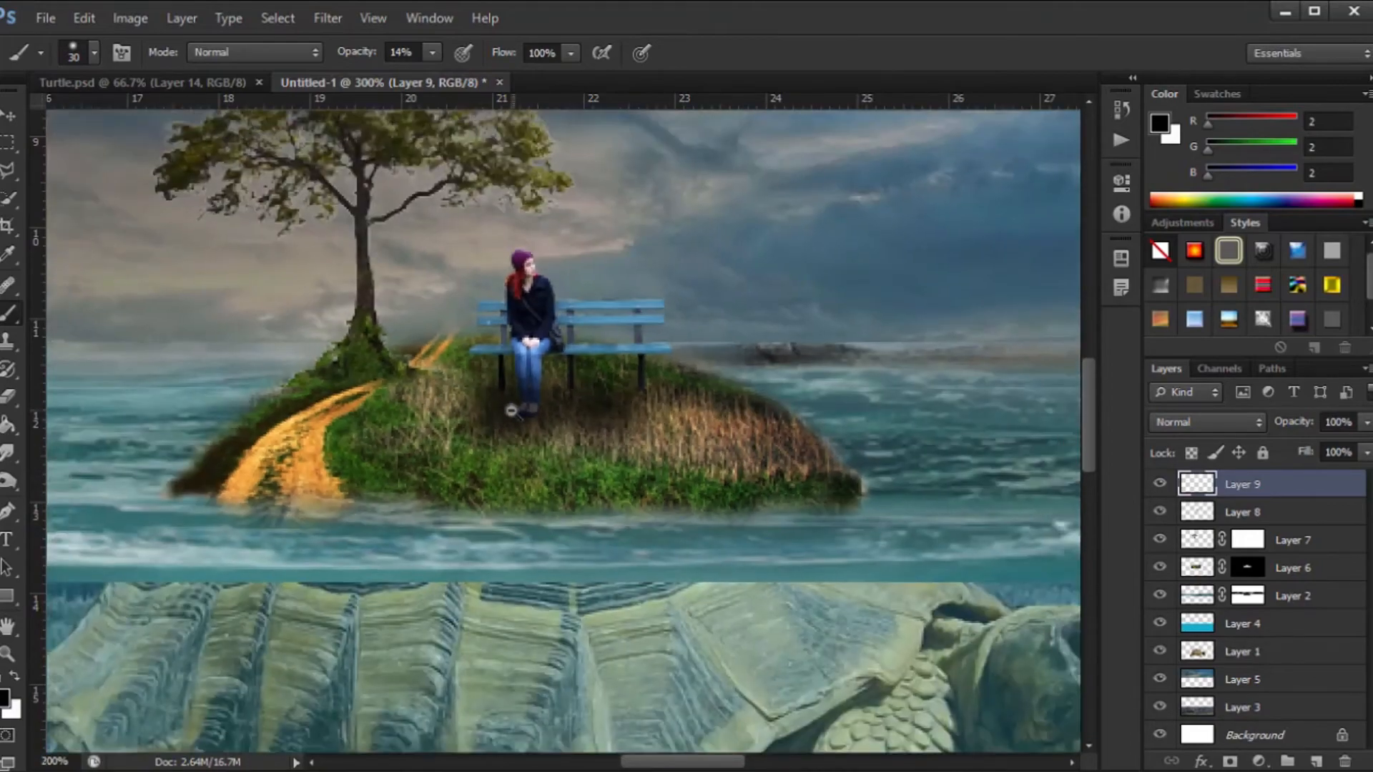
{"action": "mouse_move", "coordinate": [312, 394]}
{"action": "left_mouse_down"}
{"action": "mouse_move", "coordinate": [279, 437]}
{"action": "mouse_move", "coordinate": [264, 392]}
{"action": "mouse_move", "coordinate": [346, 353]}
{"action": "mouse_move", "coordinate": [286, 407]}
{"action": "mouse_move", "coordinate": [294, 472]}
{"action": "mouse_move", "coordinate": [351, 394]}
{"action": "mouse_move", "coordinate": [368, 460]}
{"action": "mouse_move", "coordinate": [374, 408]}
{"action": "mouse_move", "coordinate": [333, 308]}
{"action": "mouse_move", "coordinate": [279, 419]}
{"action": "mouse_move", "coordinate": [228, 461]}
{"action": "left_mouse_up"}
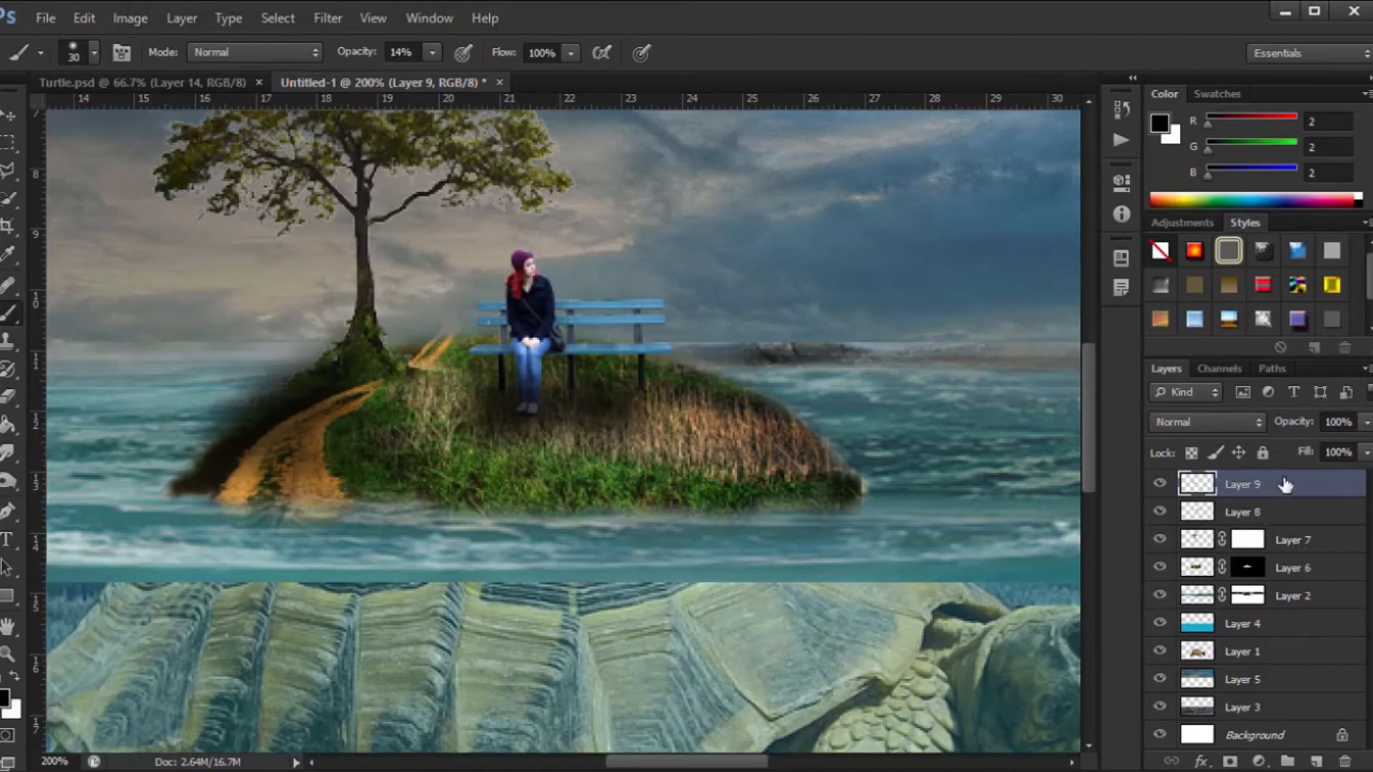
{"action": "left_click_drag", "start_coordinate": [1285, 486], "coordinate": [1293, 533]}
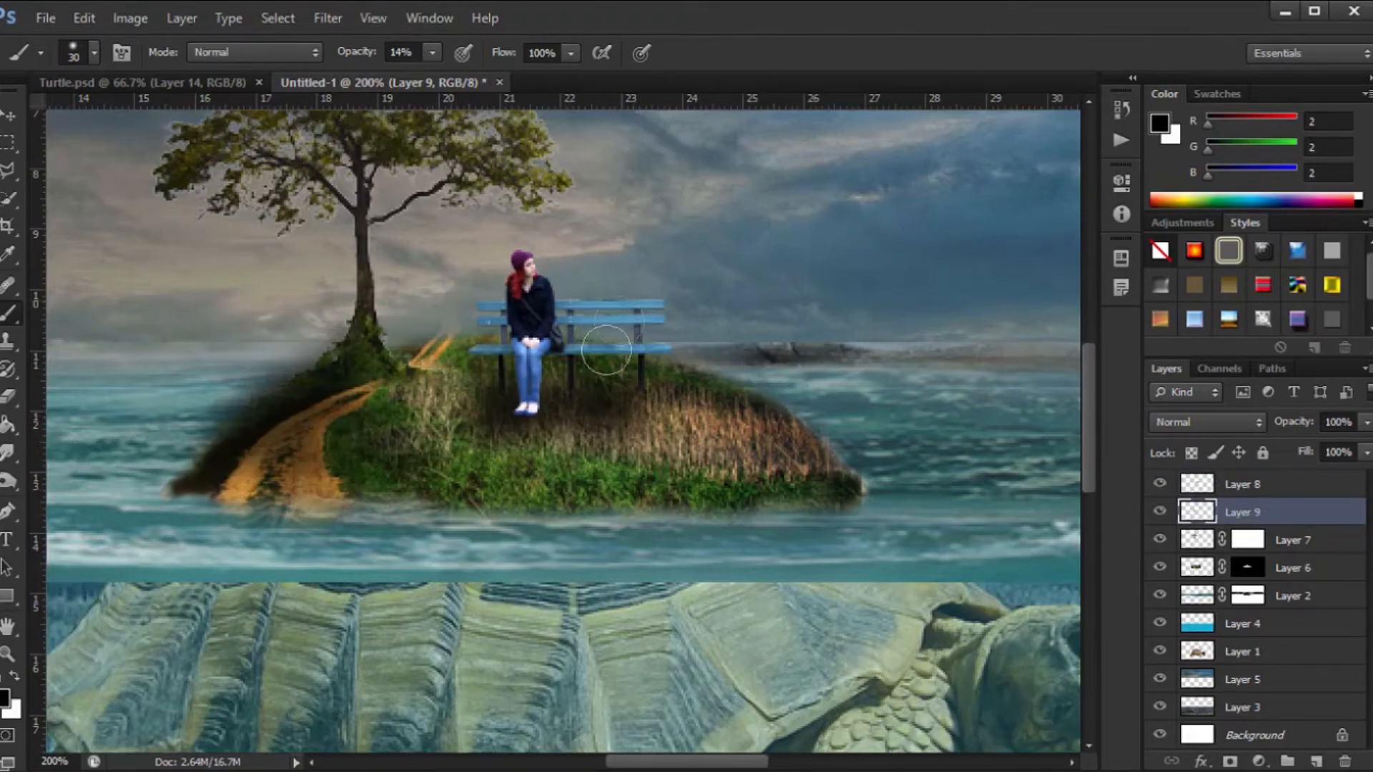
Add a Hue/Saturation adjustment layer above the woman's layer and set its hue to -18
{"action": "scroll", "coordinate": [606, 324], "scroll_direction": "down", "scroll_amount": 1}
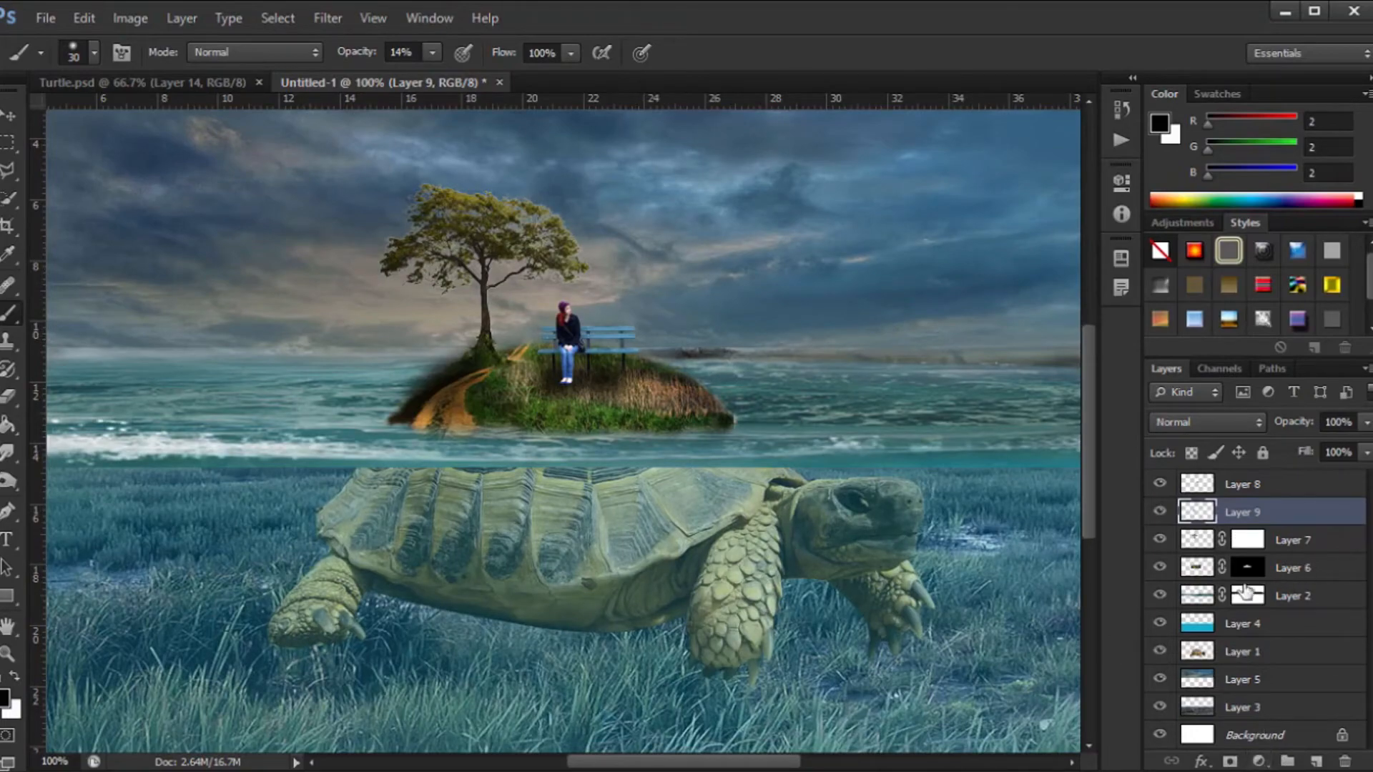
{"action": "left_click", "coordinate": [1284, 486]}
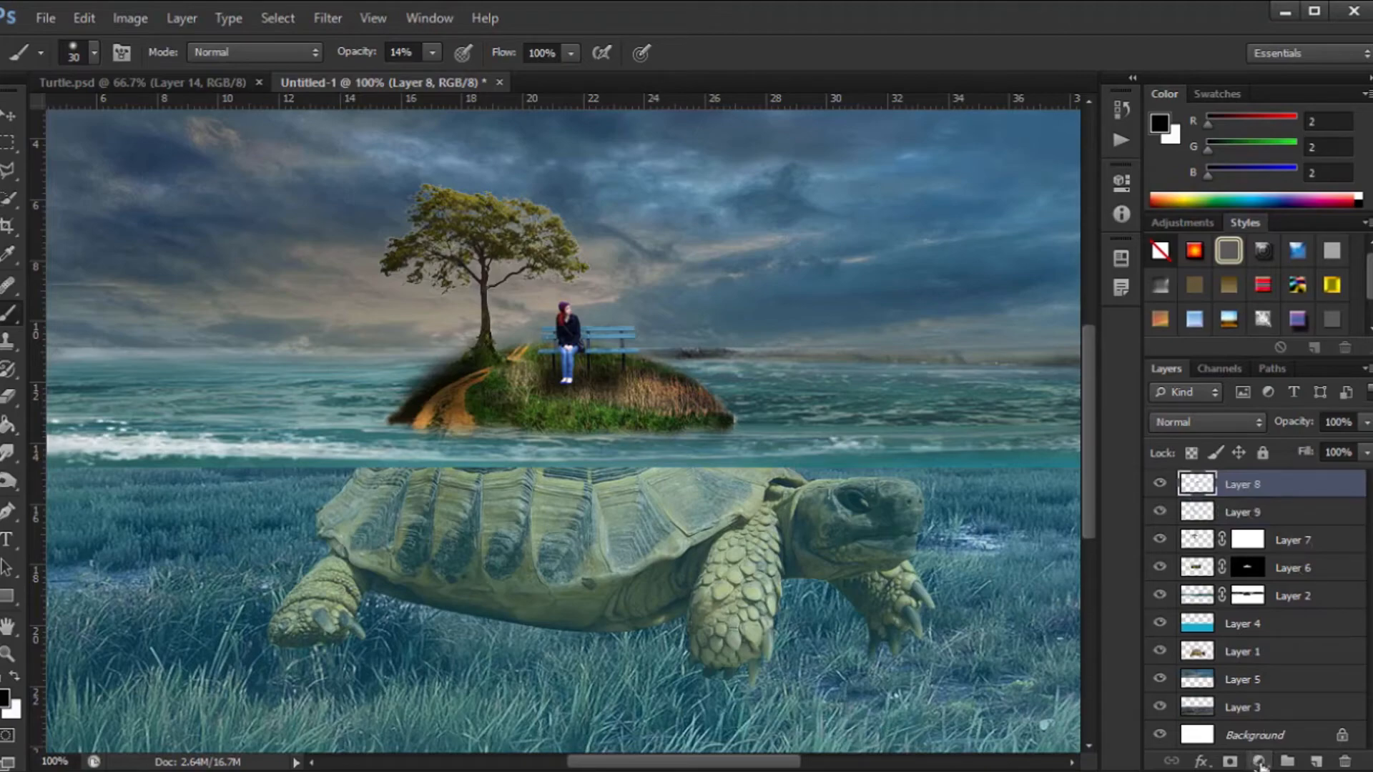
{"action": "left_click", "coordinate": [1258, 762]}
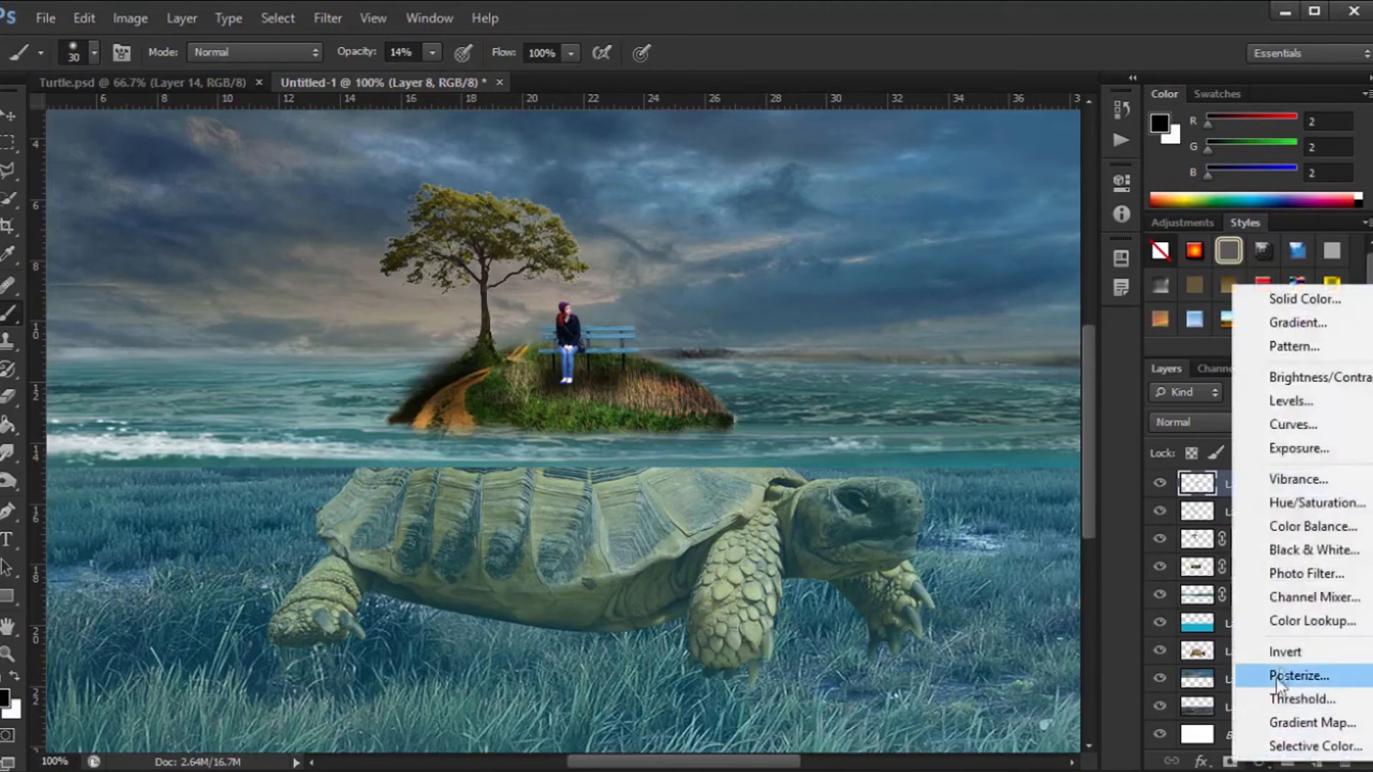
{"action": "left_click", "coordinate": [1305, 504]}
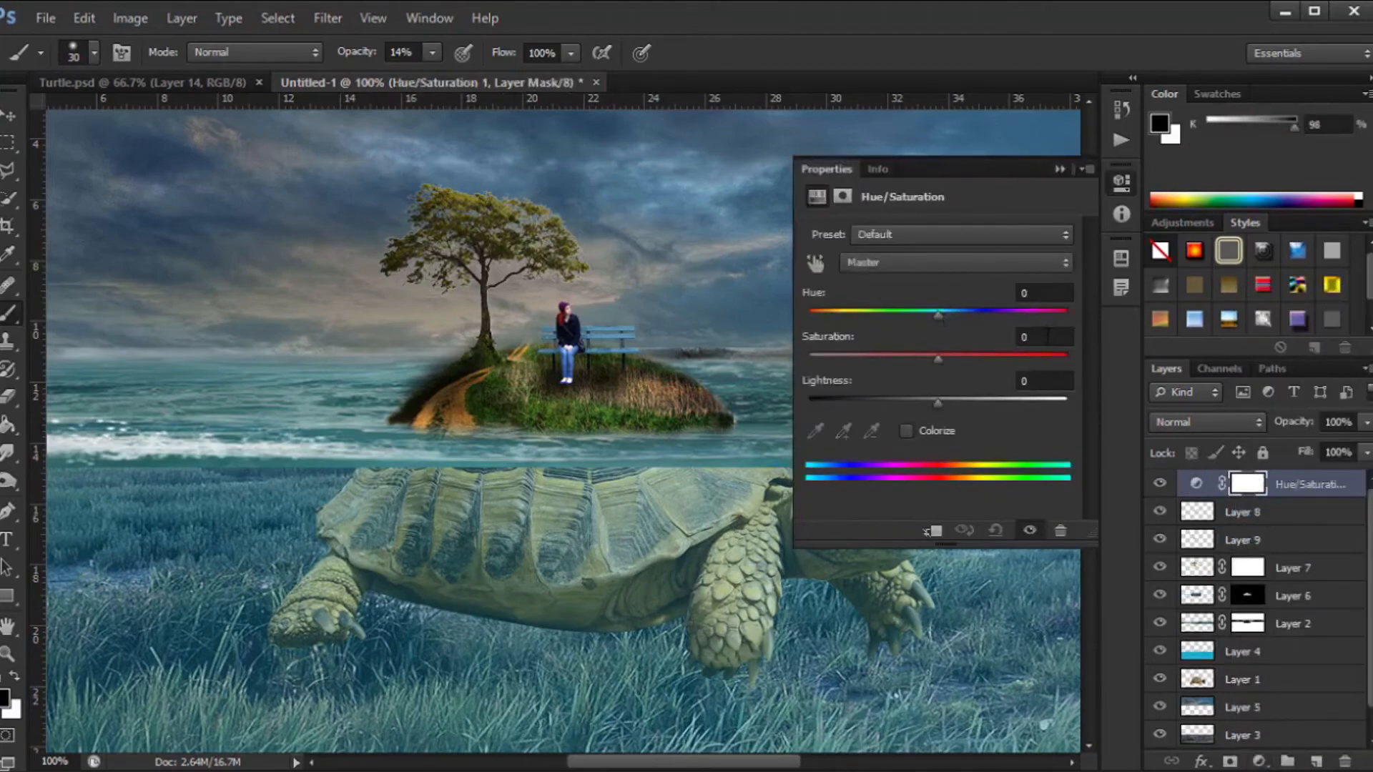
{"action": "left_click", "coordinate": [1044, 292]}
{"action": "scroll", "coordinate": [1045, 293], "scroll_direction": "down", "scroll_amount": 13}
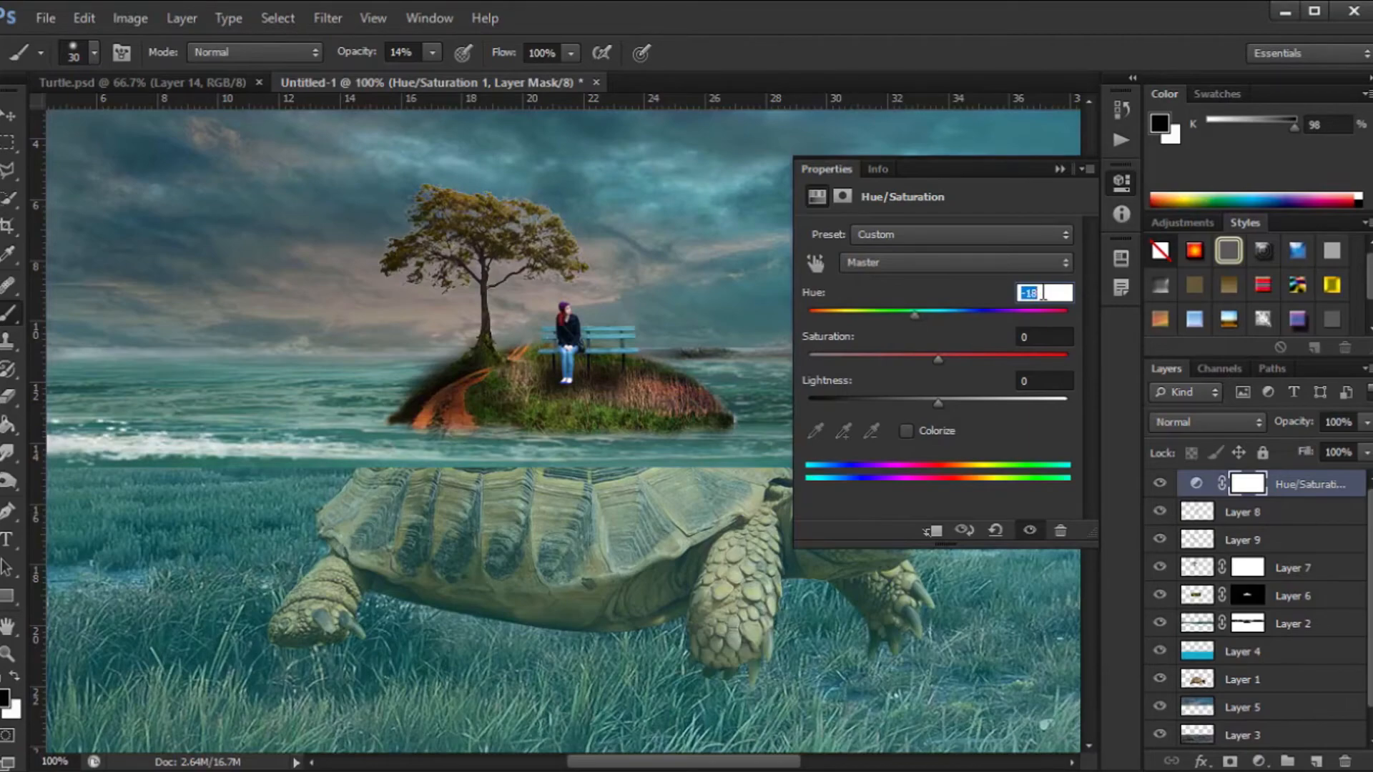
Refine the Hue/Saturation adjustment by setting saturation to +4 and lightness to 0, lower the hue slightly, and collapse its settings
{"action": "scroll", "coordinate": [1043, 292], "scroll_direction": "up", "scroll_amount": 1}
{"action": "left_click", "coordinate": [1048, 382]}
{"action": "scroll", "coordinate": [1047, 382], "scroll_direction": "up", "scroll_amount": 2}
{"action": "scroll", "coordinate": [1047, 383], "scroll_direction": "down", "scroll_amount": 2}
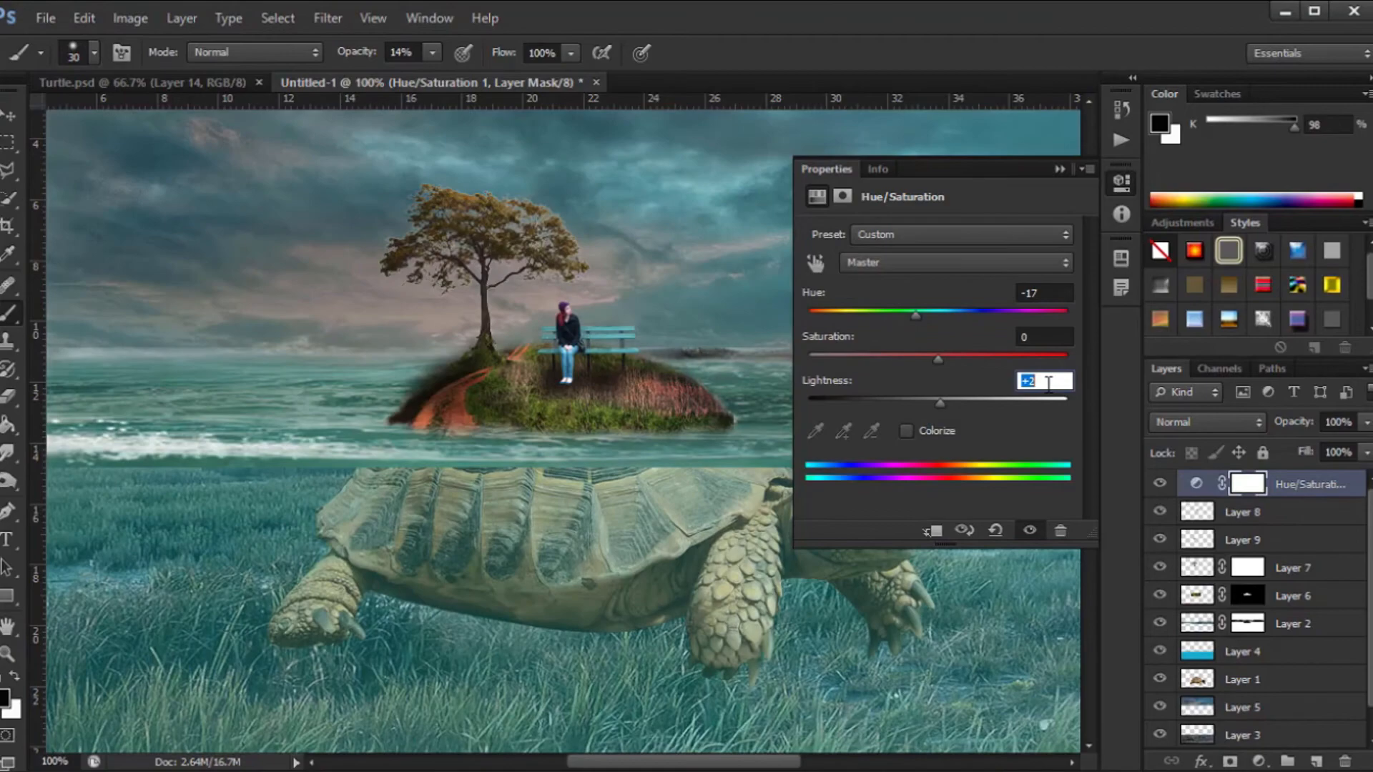
{"action": "key", "text": "Up"}
{"action": "key", "text": "Up"}
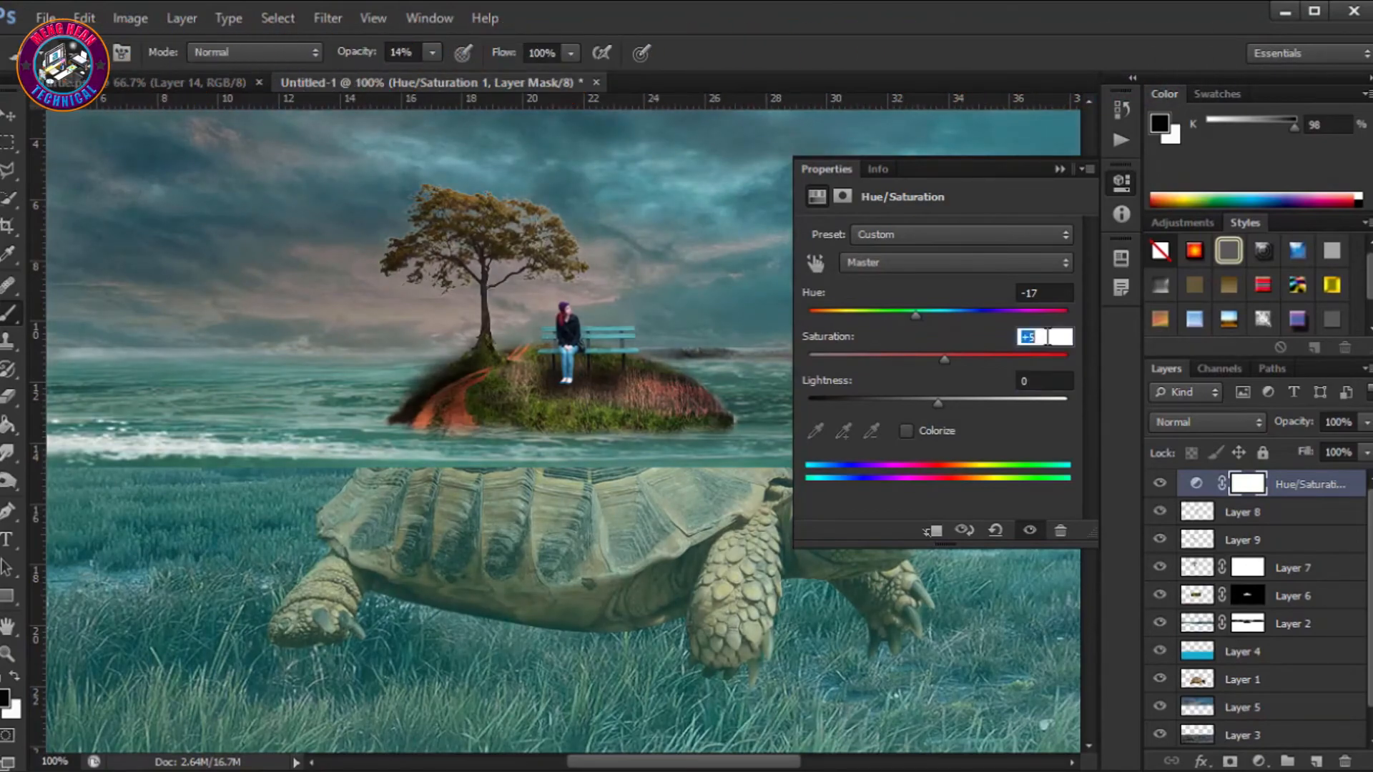
{"action": "key", "text": "Down"}
{"action": "key", "text": "Down"}
{"action": "left_click", "coordinate": [1061, 288]}
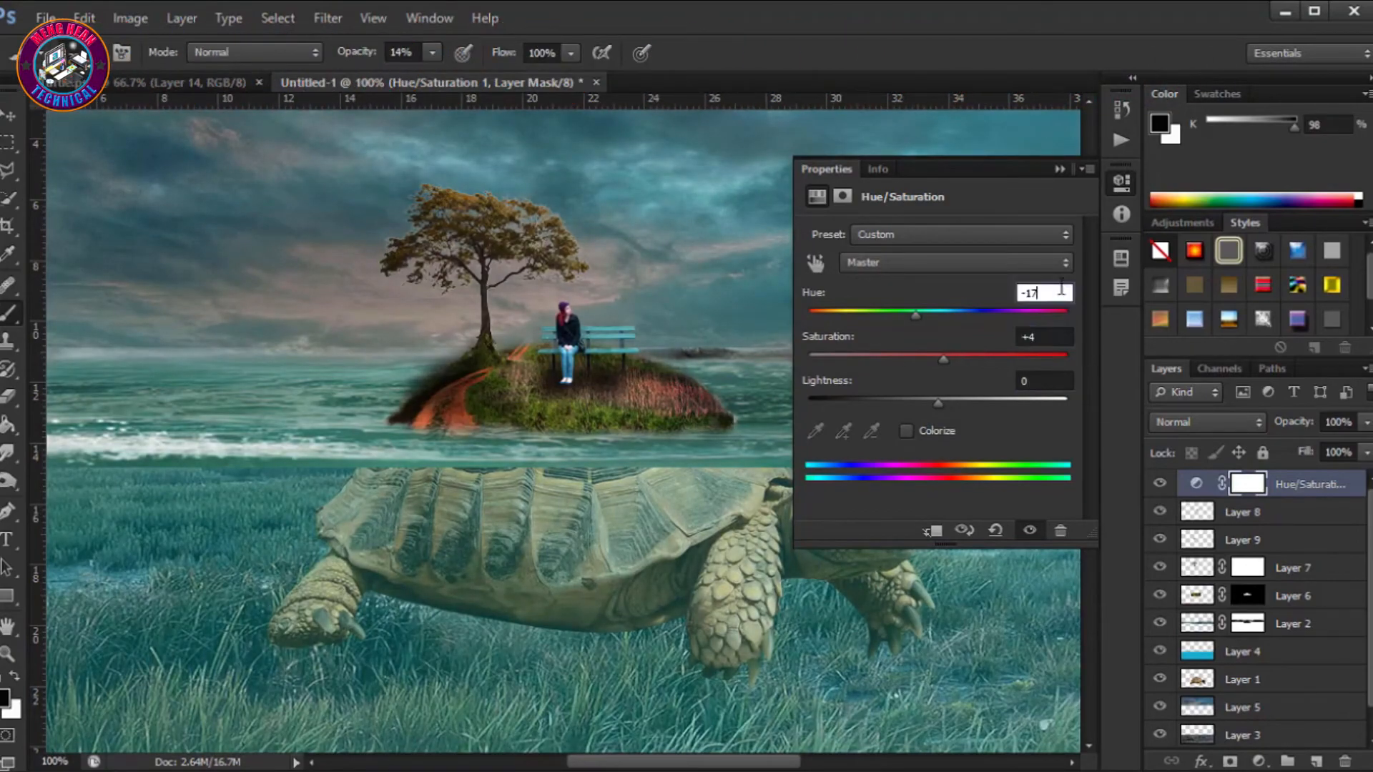
{"action": "key", "text": "Down"}
{"action": "key", "text": "Down"}
{"action": "left_click", "coordinate": [1060, 168]}
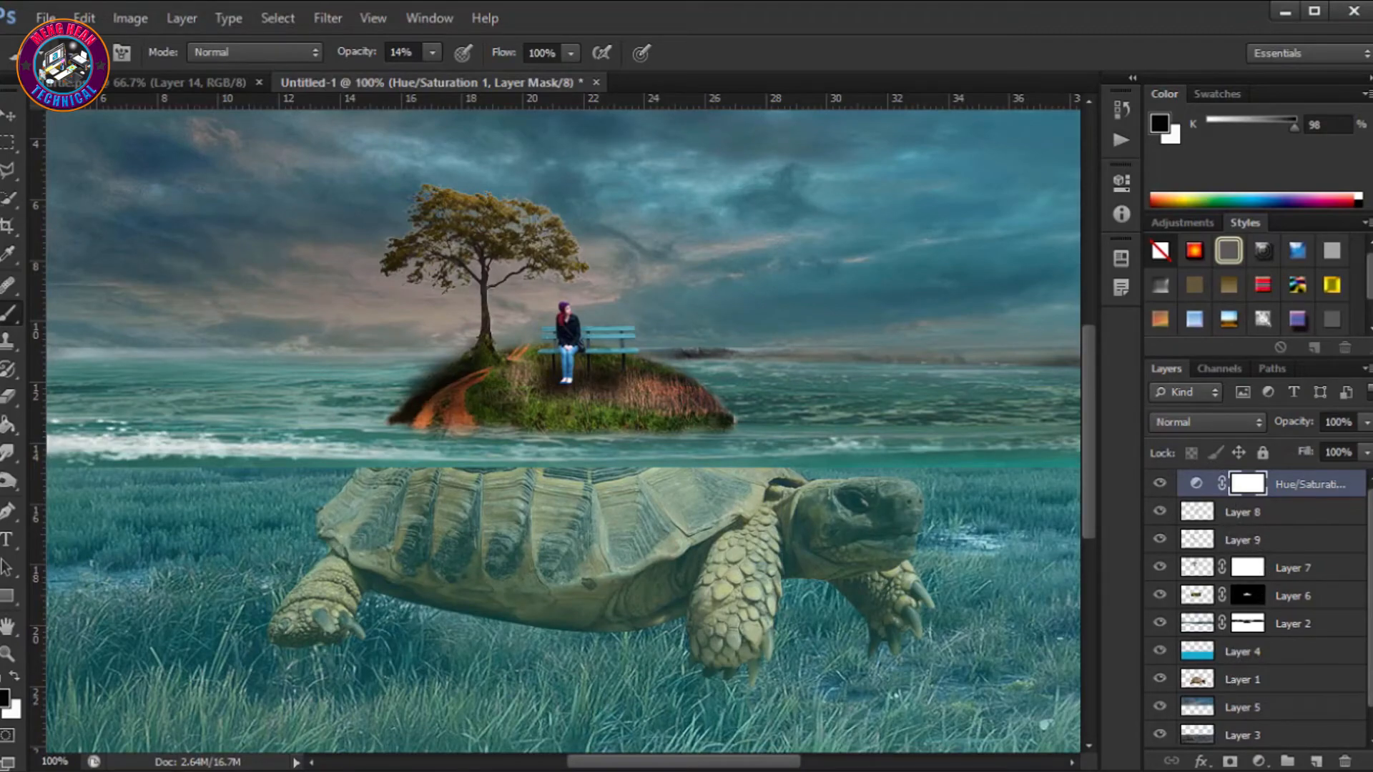
Stamp all visible layers into a new top layer and render a 50-300mm Zoom lens flare at 135% brightness in the sky's upper-right corner
{"action": "key", "text": "ctrl+alt+shift+e"}
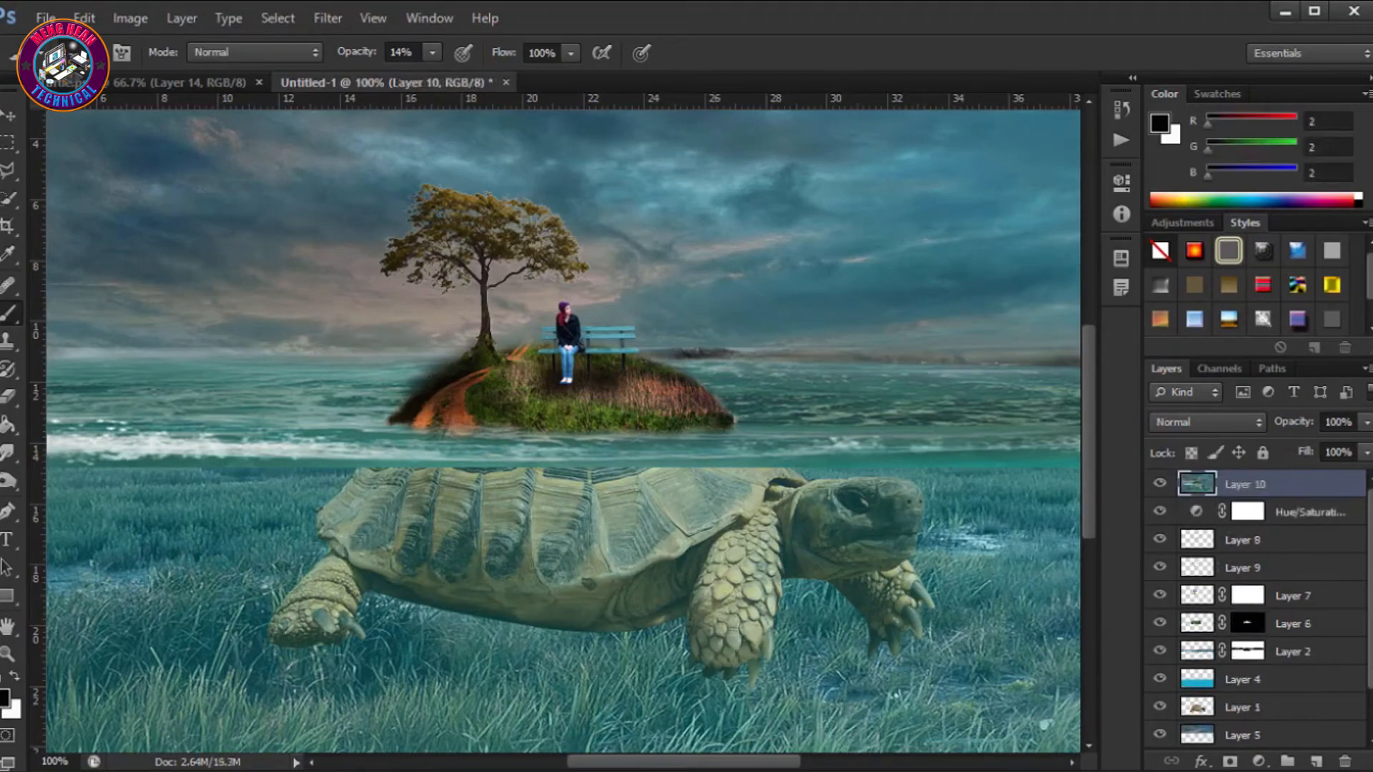
{"action": "left_click", "coordinate": [327, 19]}
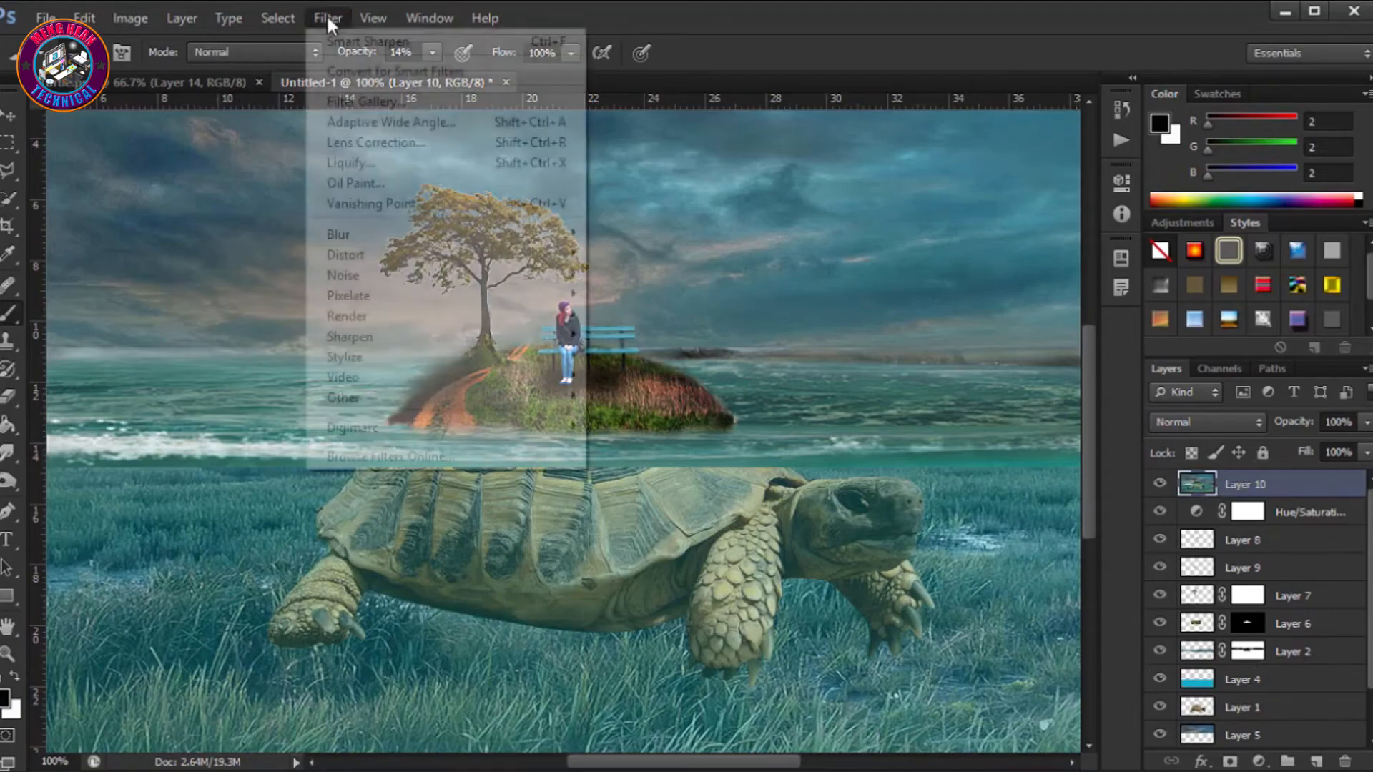
{"action": "mouse_move", "coordinate": [373, 321]}
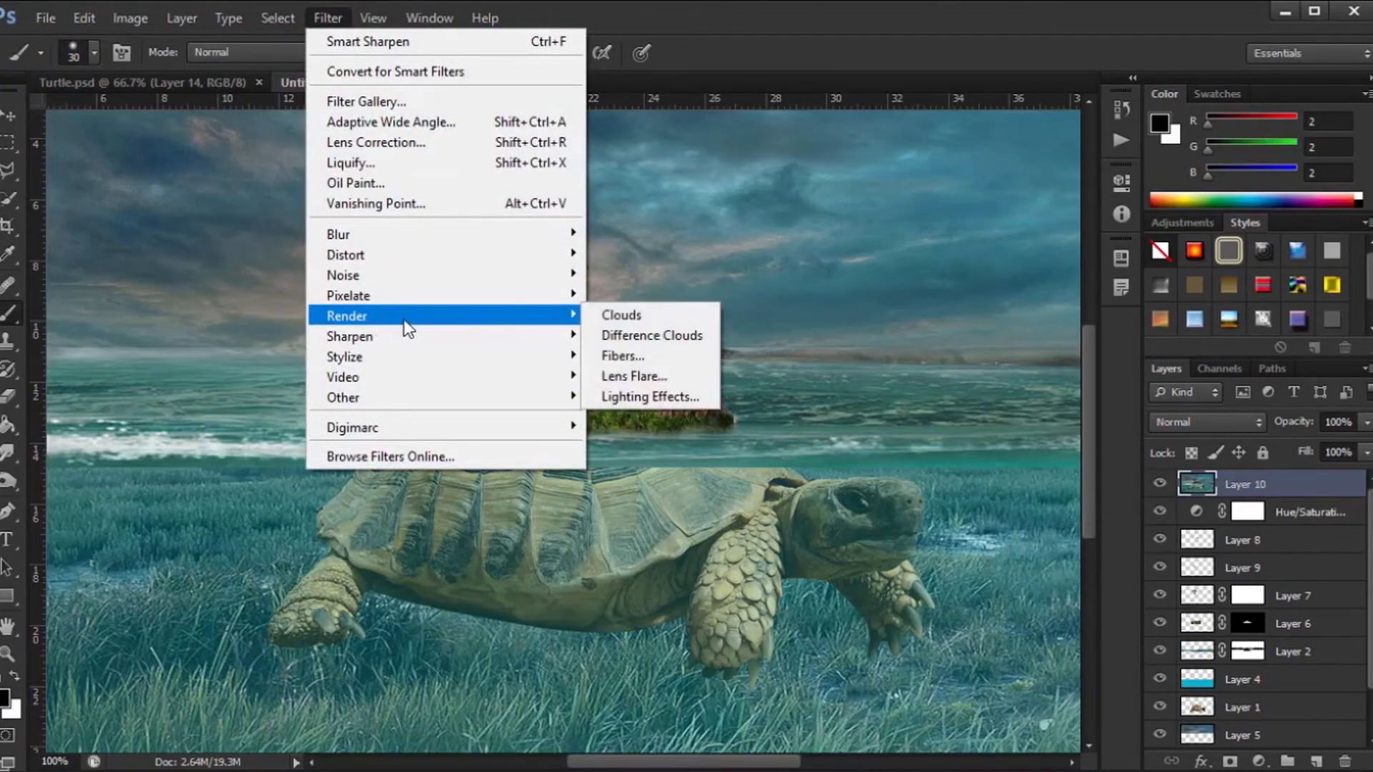
{"action": "left_click", "coordinate": [671, 376]}
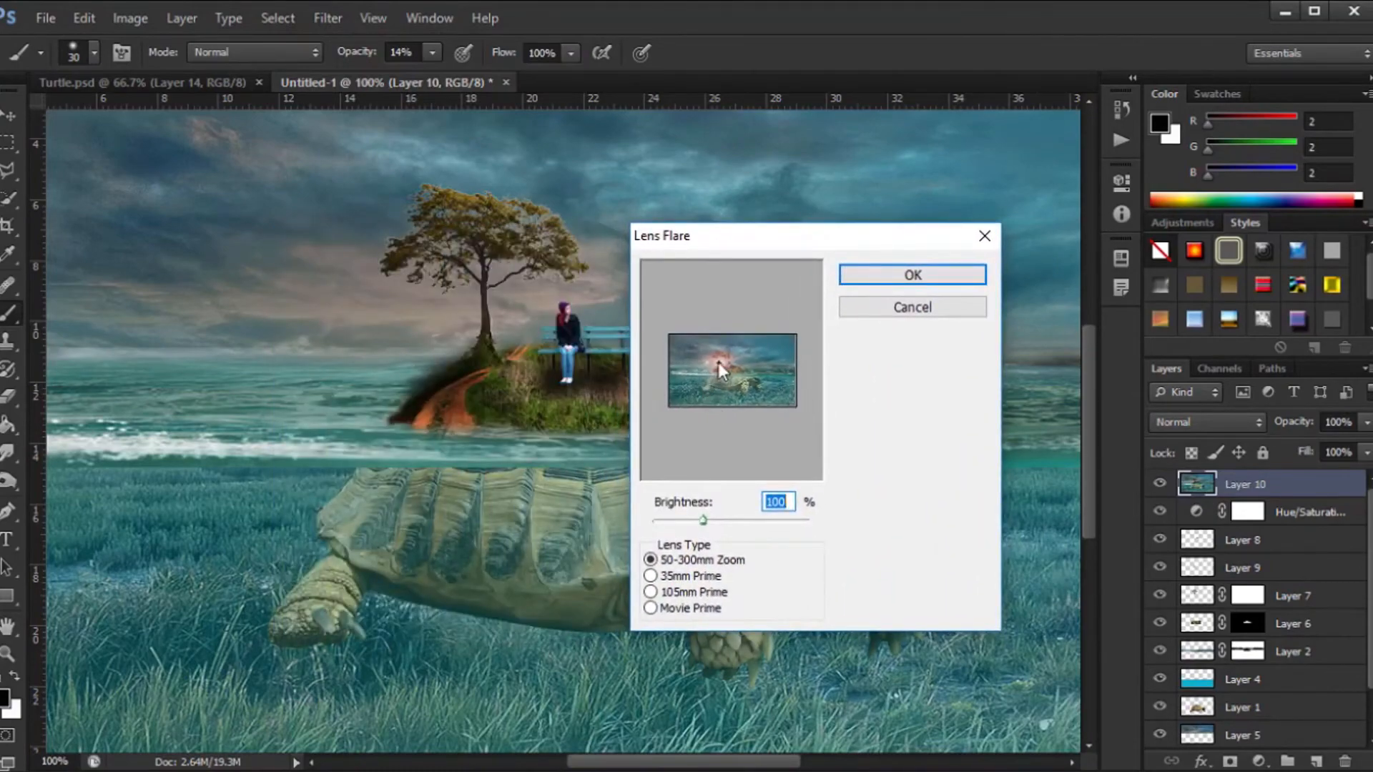
{"action": "left_click_drag", "start_coordinate": [718, 362], "coordinate": [761, 353]}
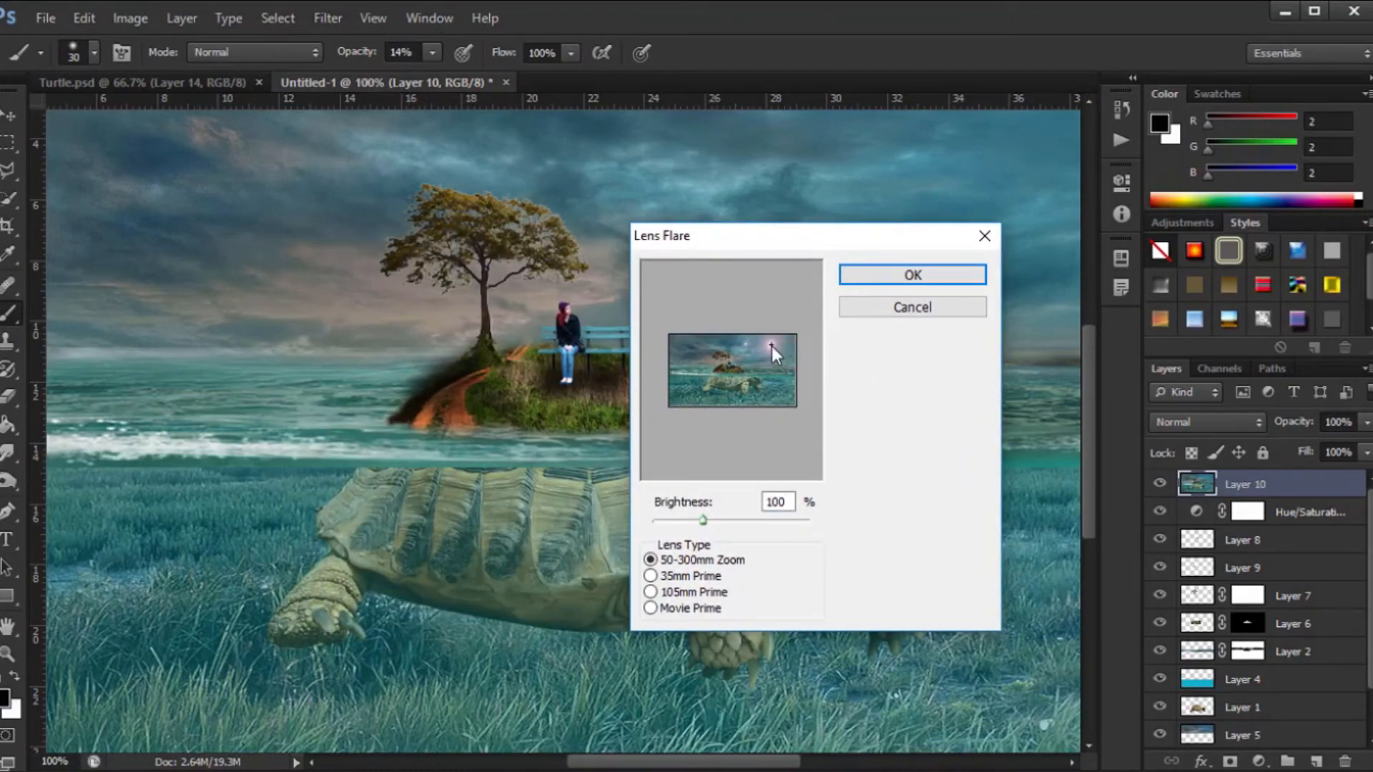
{"action": "left_click_drag", "start_coordinate": [755, 350], "coordinate": [795, 337]}
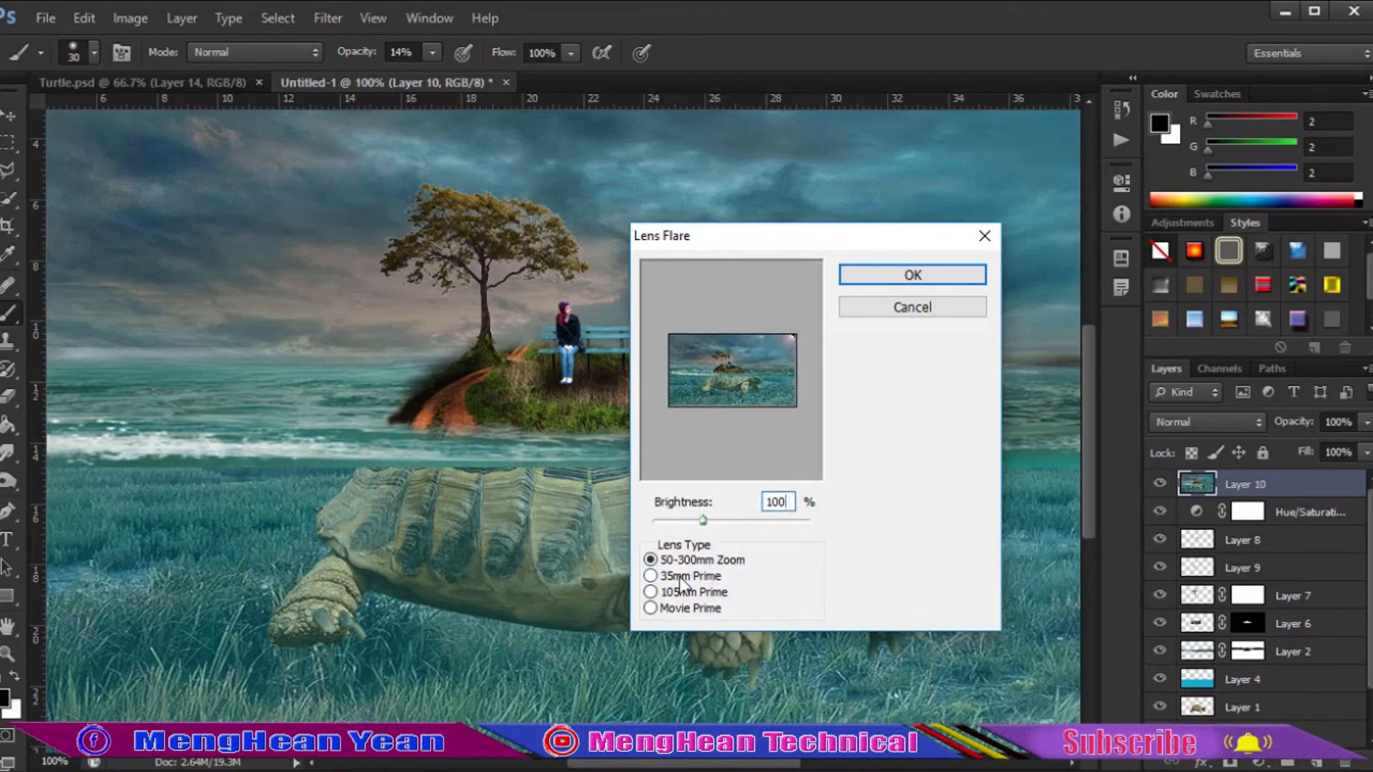
{"action": "left_click_drag", "start_coordinate": [703, 520], "coordinate": [719, 520]}
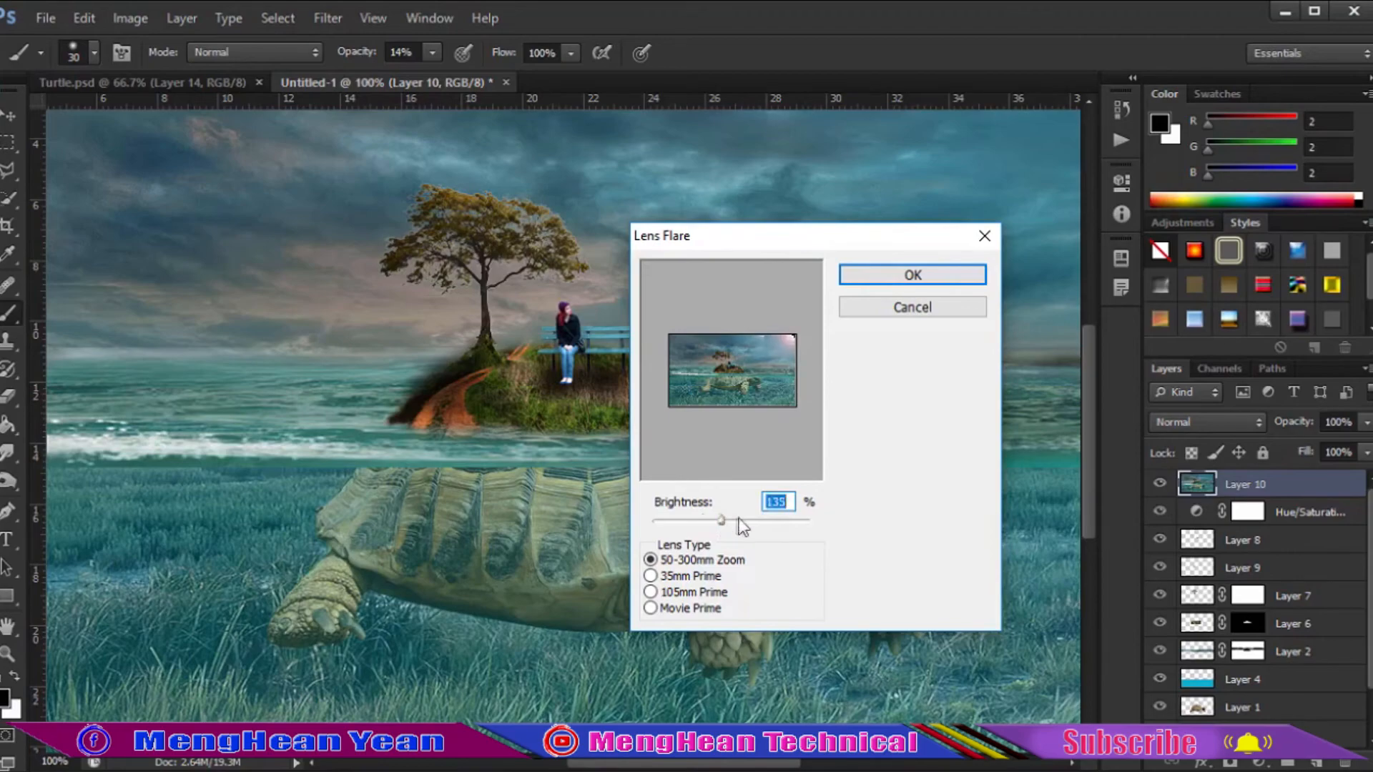
{"action": "left_click", "coordinate": [884, 278]}
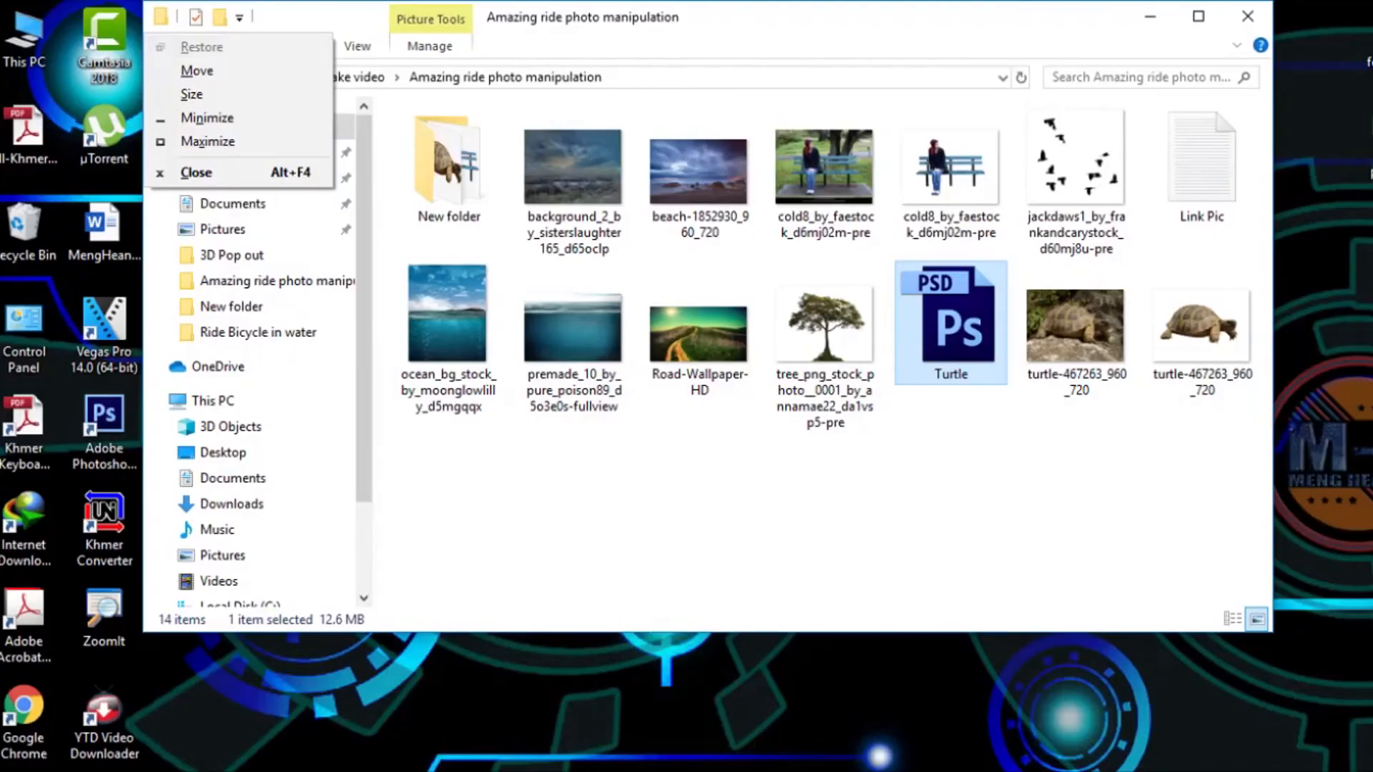
{"action": "key", "text": "Escape"}
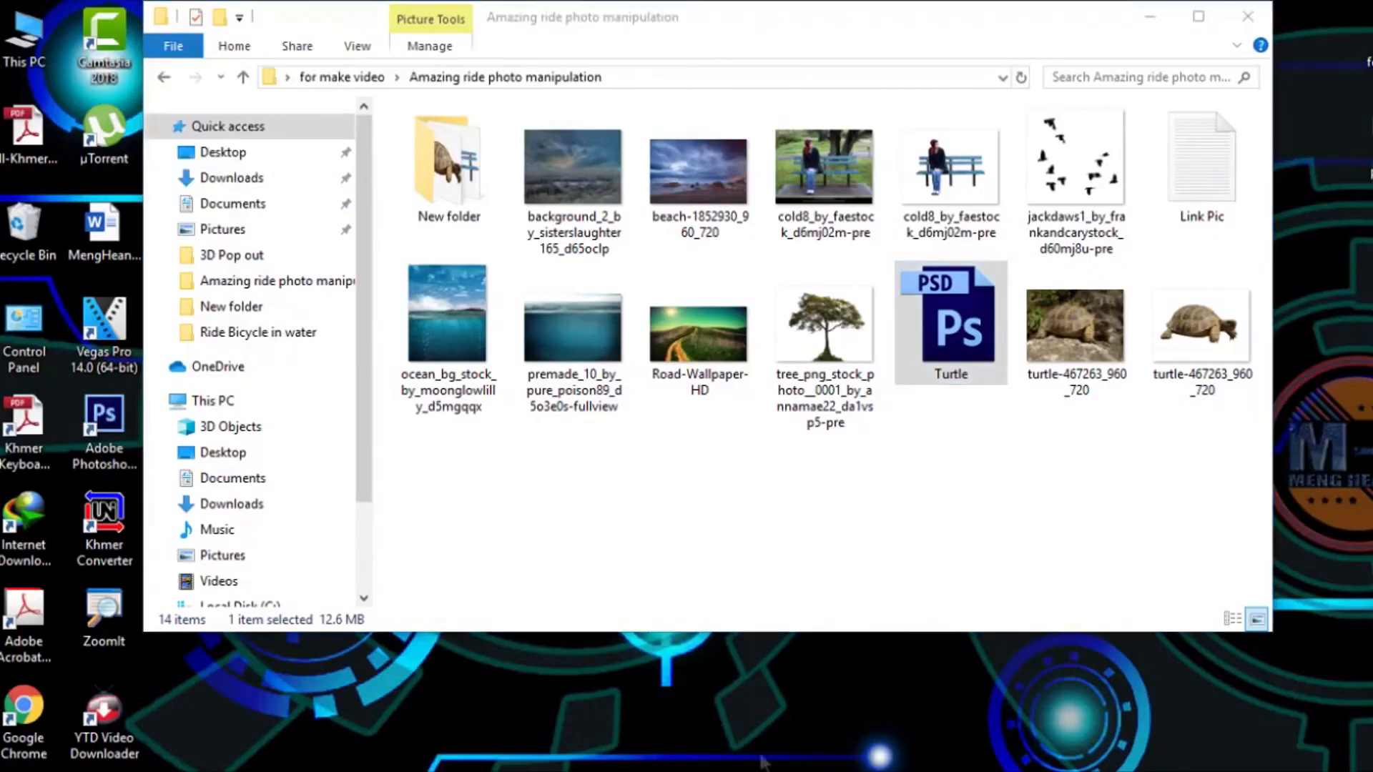